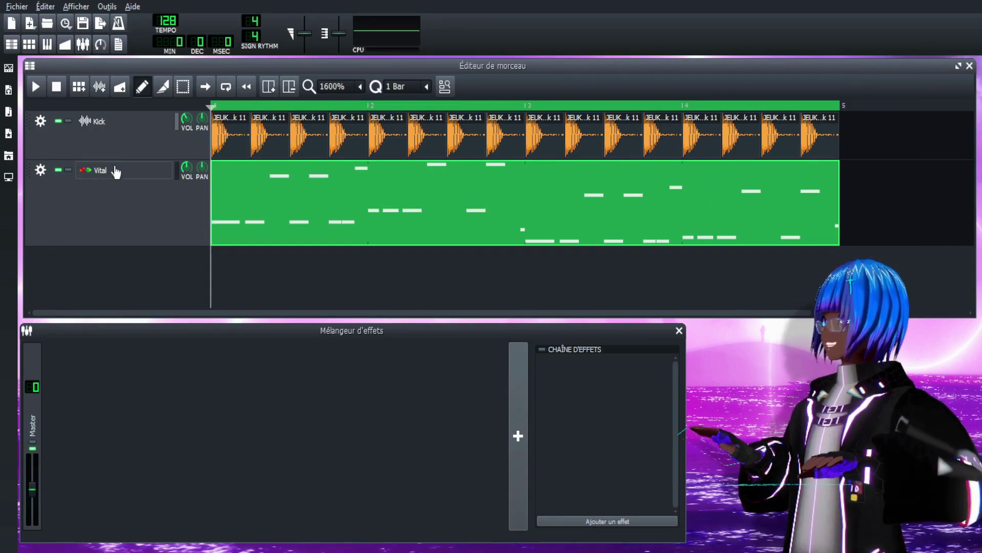
# Play the Vital track's notes in the piano roll, and play the song with the kick.
pyautogui.doubleClick(491, 193)
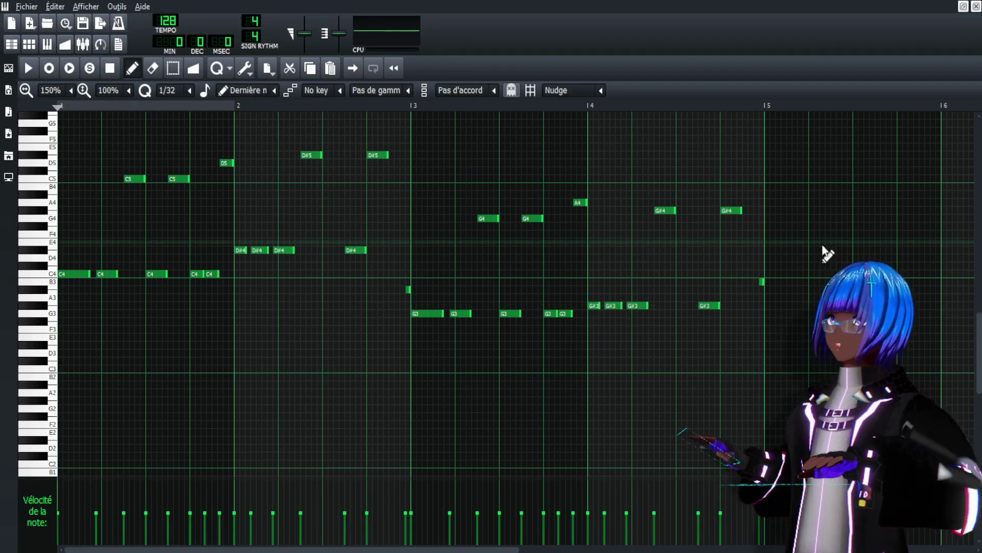
pyautogui.press('space')
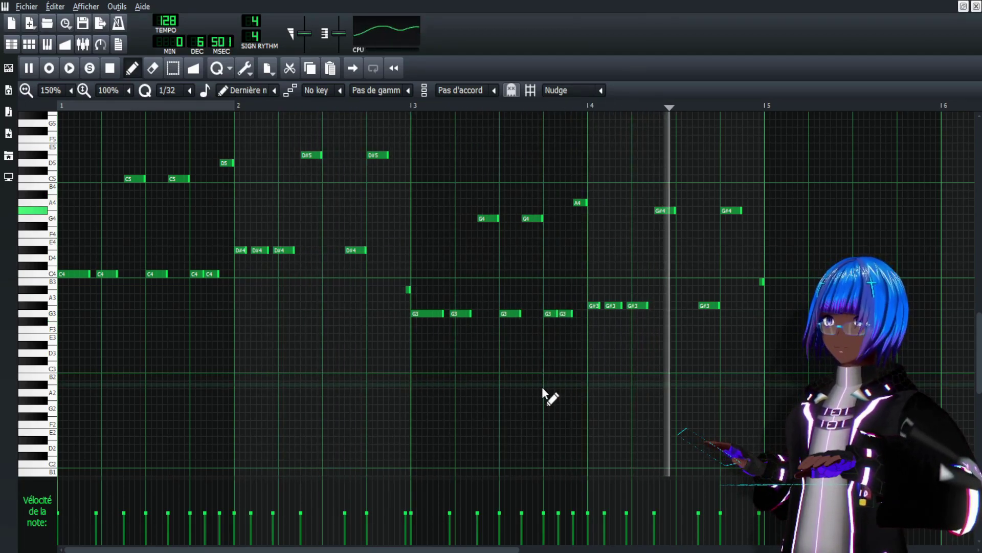
pyautogui.press('space')
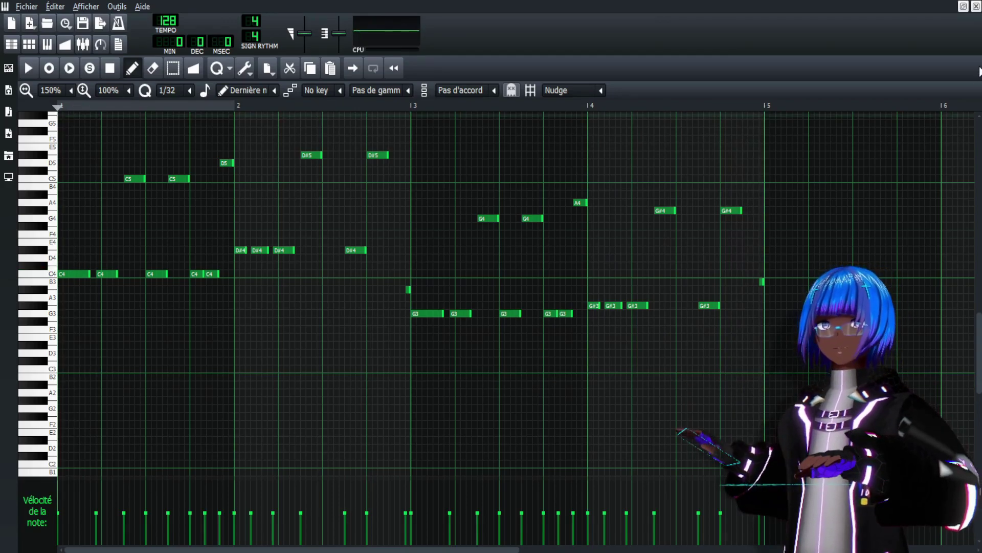
pyautogui.click(975, 7)
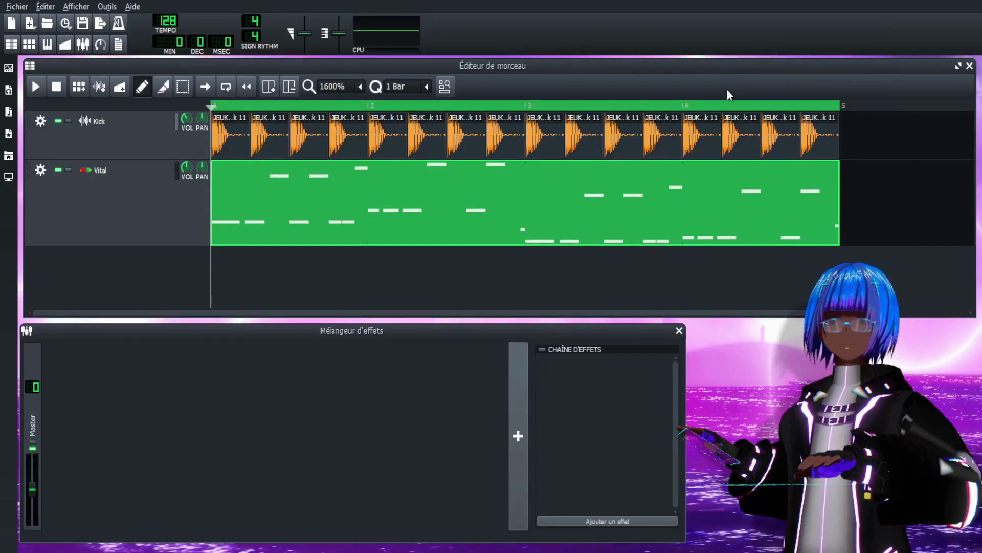
pyautogui.press('space')
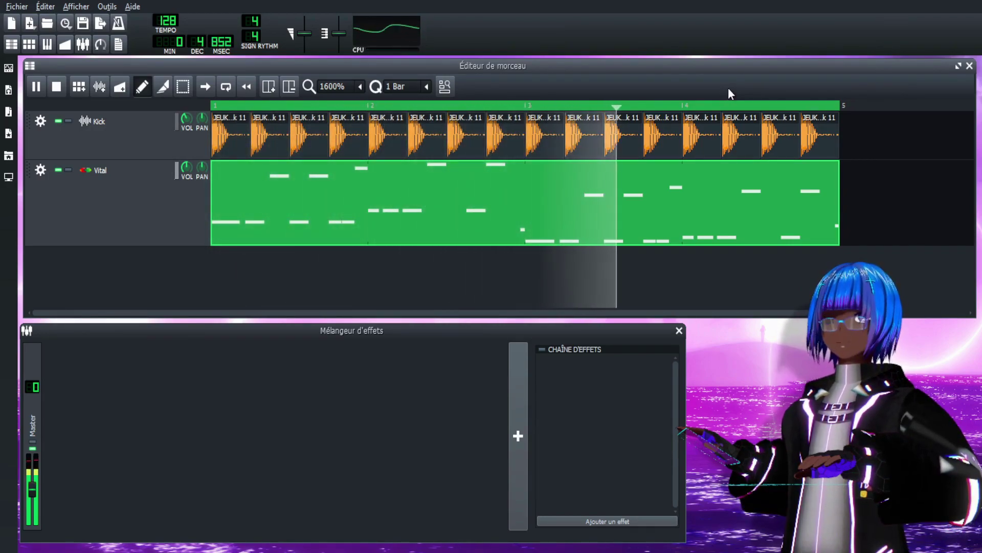
pyautogui.press('space')
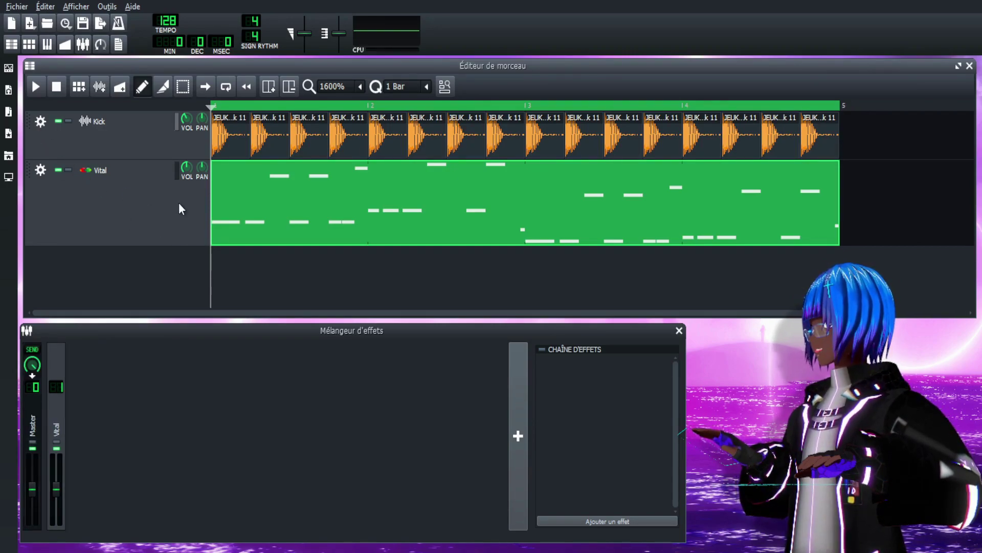
# Rename the Vital mixer channel as Bass.
pyautogui.click(67, 413)
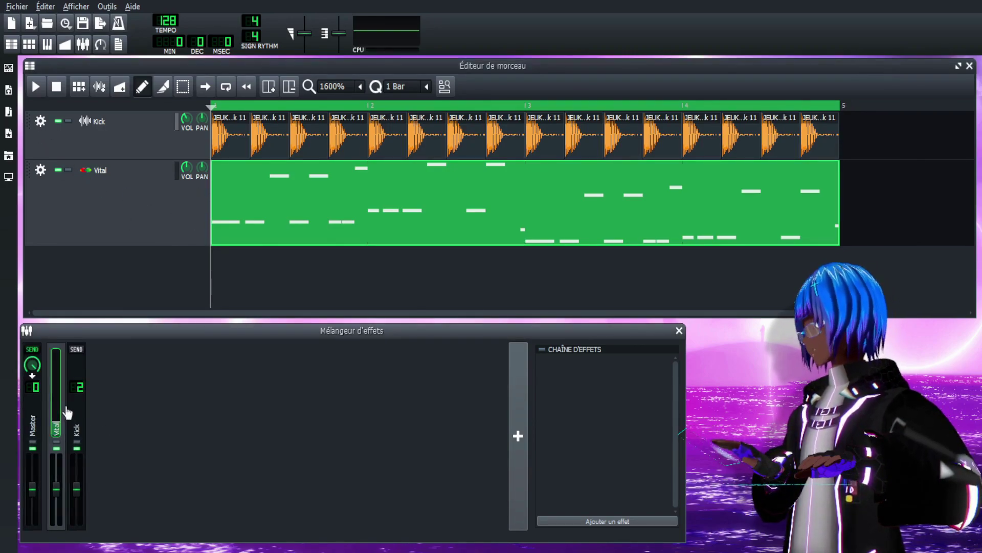
pyautogui.write('Bass')
pyautogui.press('Return')
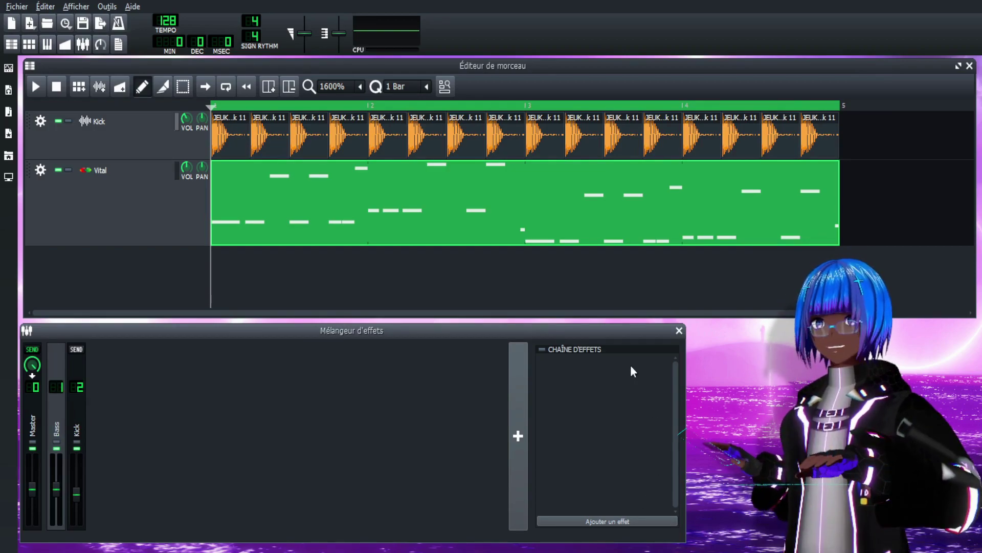
# Add the Kickstart 2 effect to the Bass channel and run its demo version.
pyautogui.click(593, 520)
pyautogui.write('kick')
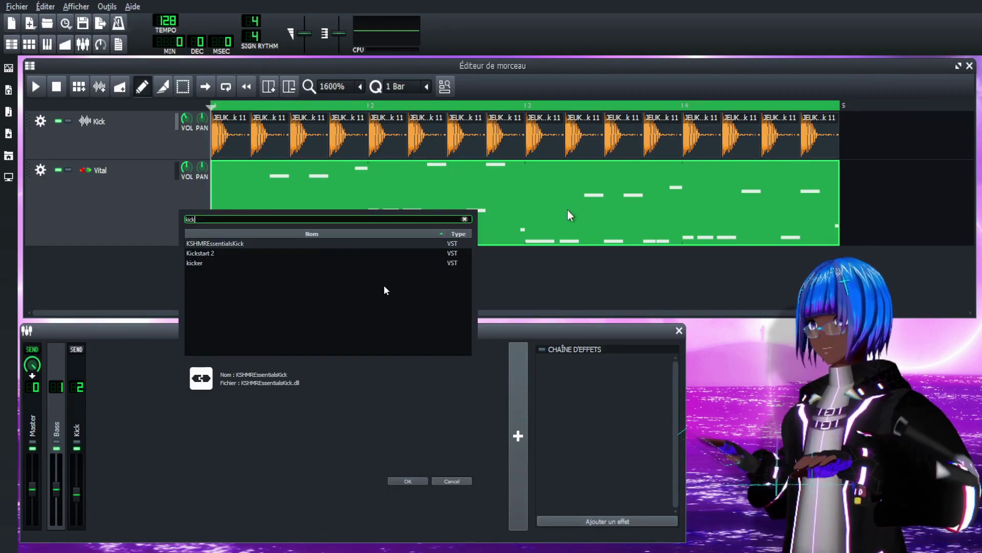
pyautogui.doubleClick(368, 254)
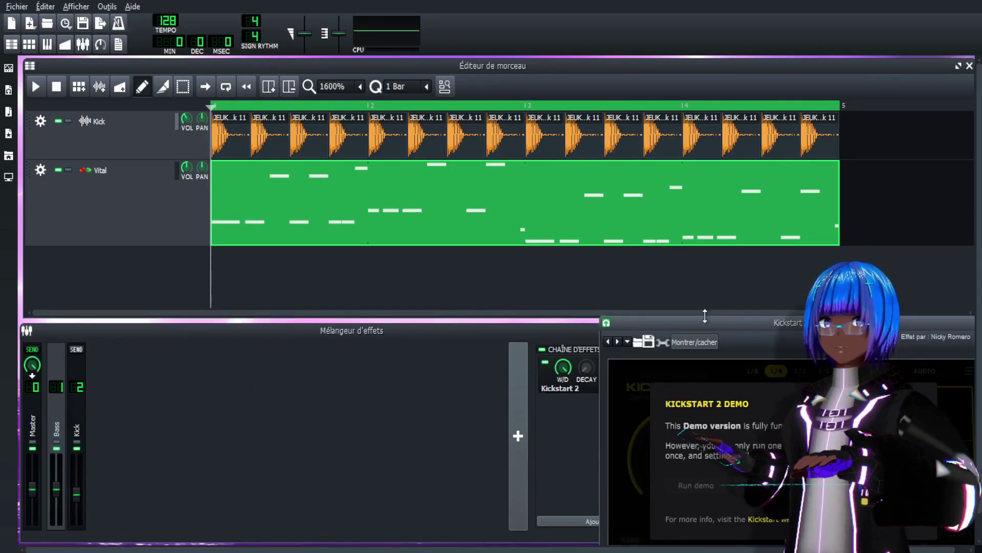
pyautogui.moveTo(744, 327); pyautogui.dragTo(332, 299)
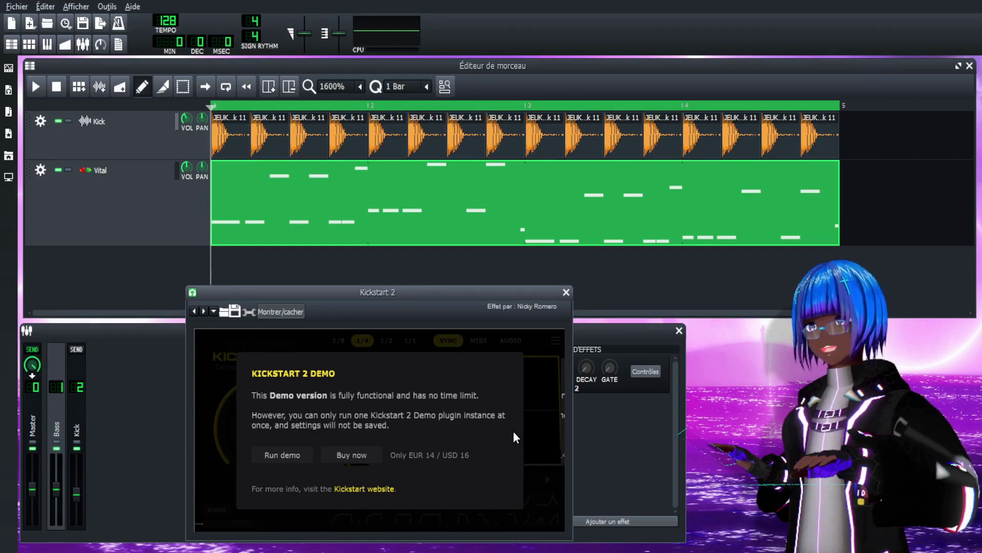
pyautogui.click(282, 455)
# Try shifting the Kickstart 2 curve and applying several preset shapes, and return to the first preset shape.
pyautogui.moveTo(337, 419)
pyautogui.mouseDown()
pyautogui.moveTo(426, 418)
pyautogui.moveTo(344, 418)
pyautogui.moveTo(356, 419)
pyautogui.mouseUp()
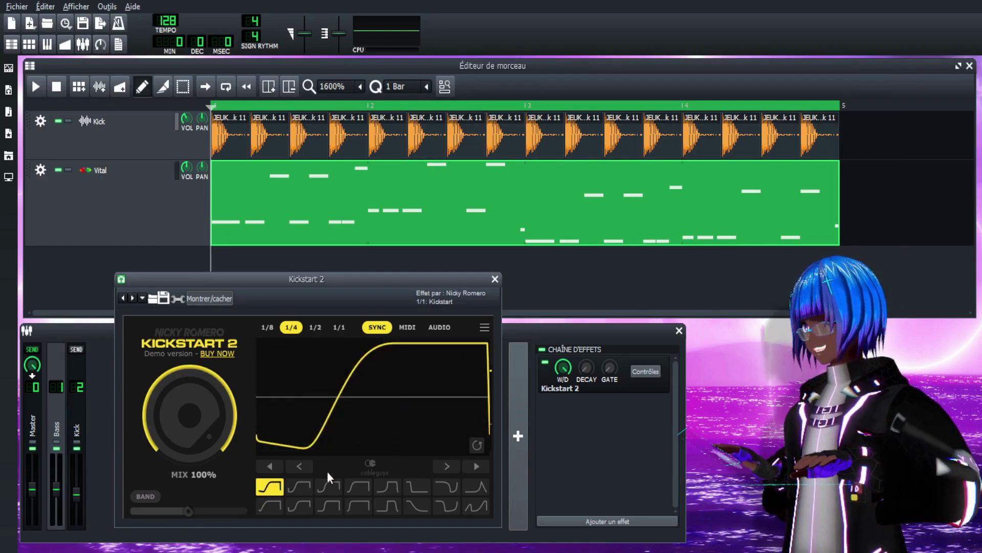
pyautogui.click(328, 487)
pyautogui.click(358, 487)
pyautogui.click(389, 489)
pyautogui.click(394, 504)
pyautogui.click(417, 505)
pyautogui.click(473, 489)
pyautogui.click(269, 487)
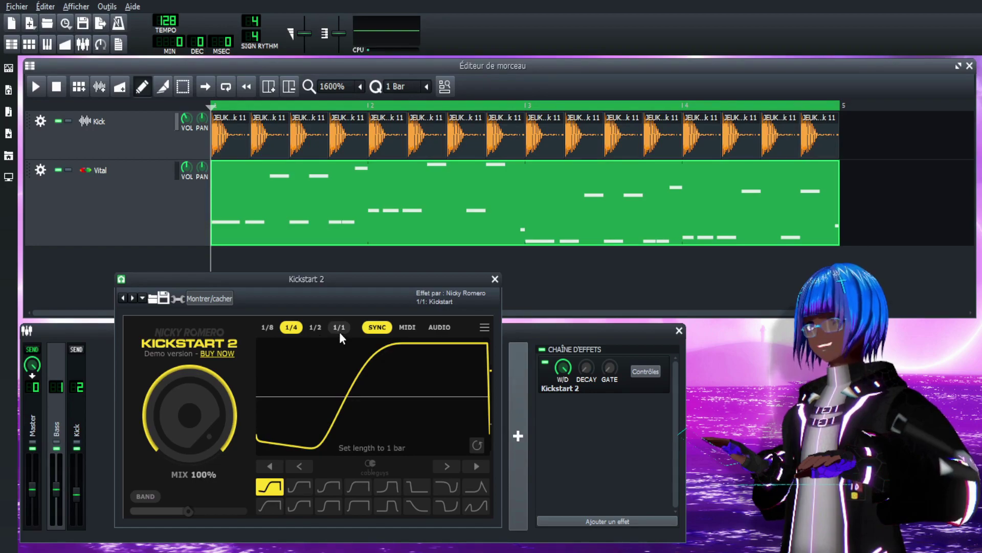
# Try the 1/2 length in Kickstart 2, set it back to 1/4, and shift the volume curve so it rises later.
pyautogui.click(323, 330)
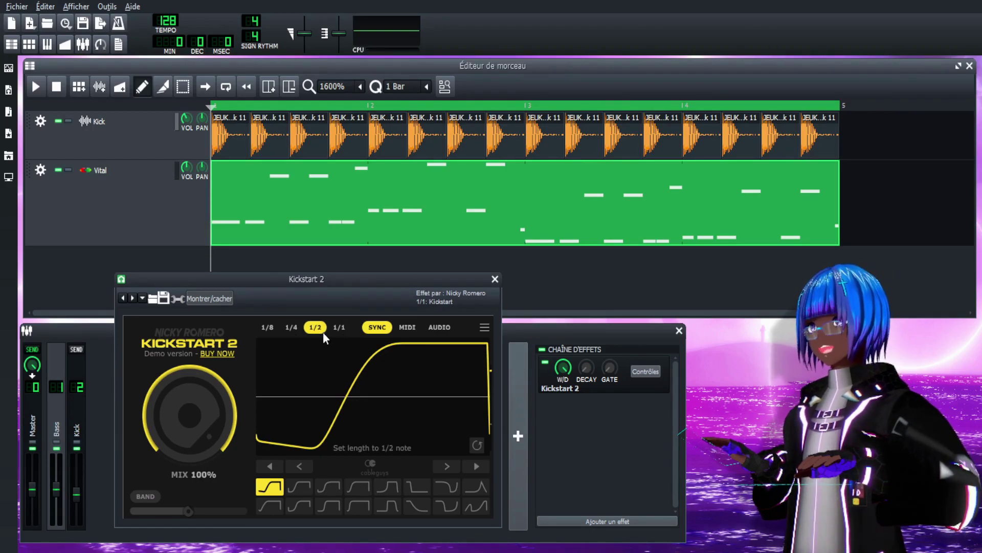
pyautogui.click(291, 328)
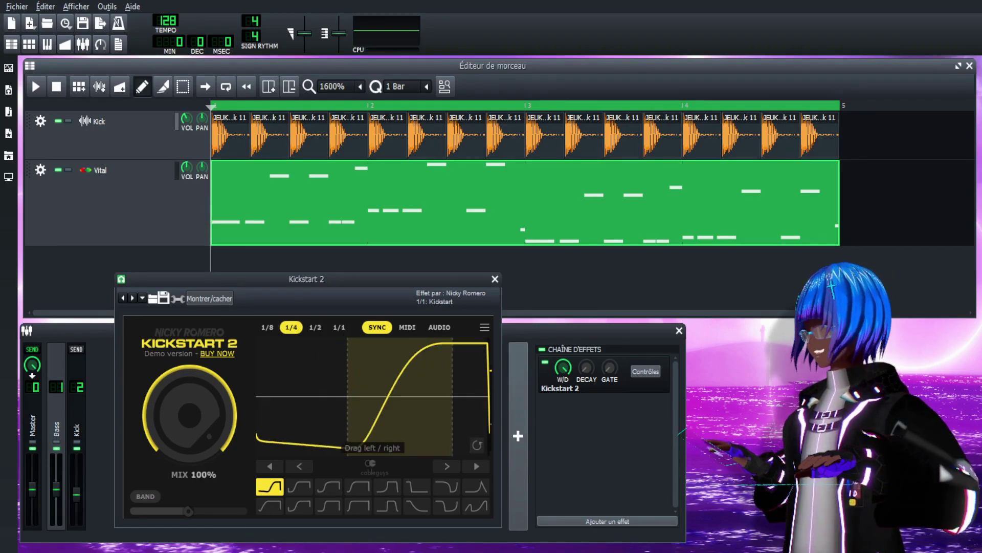
pyautogui.moveTo(366, 397); pyautogui.dragTo(350, 397)
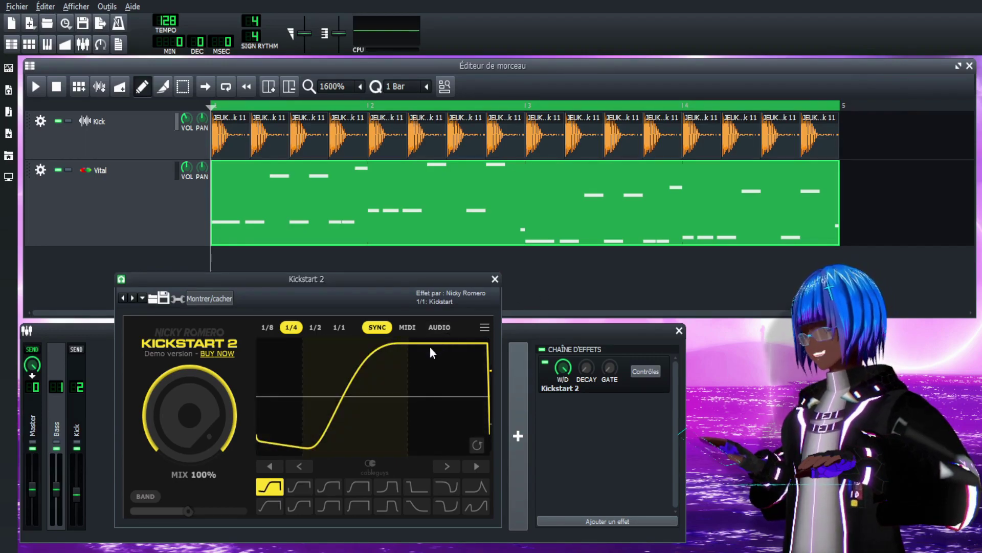
pyautogui.moveTo(446, 372); pyautogui.dragTo(472, 374)
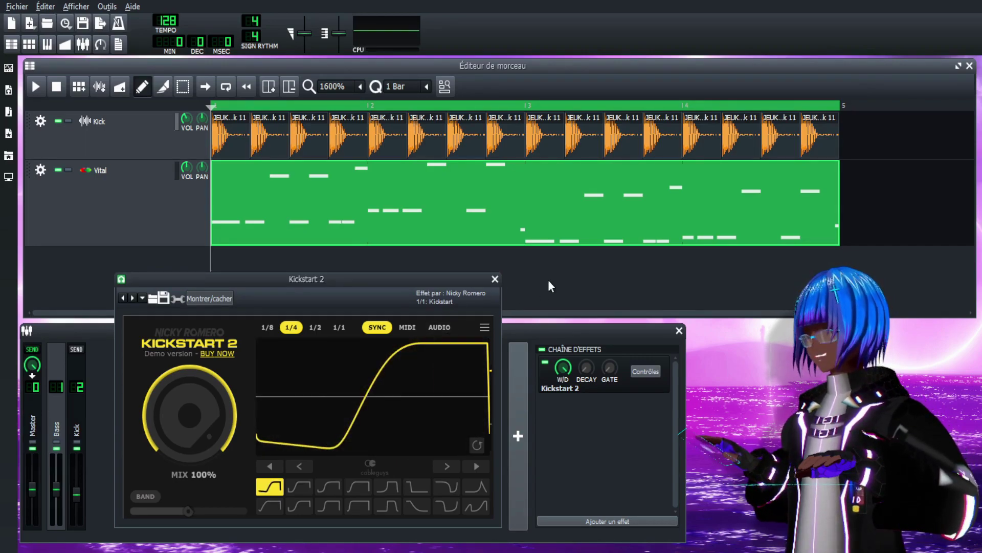
# Play the song to hear Kickstart 2 ducking the bass, and close the plugin window.
pyautogui.press('space')
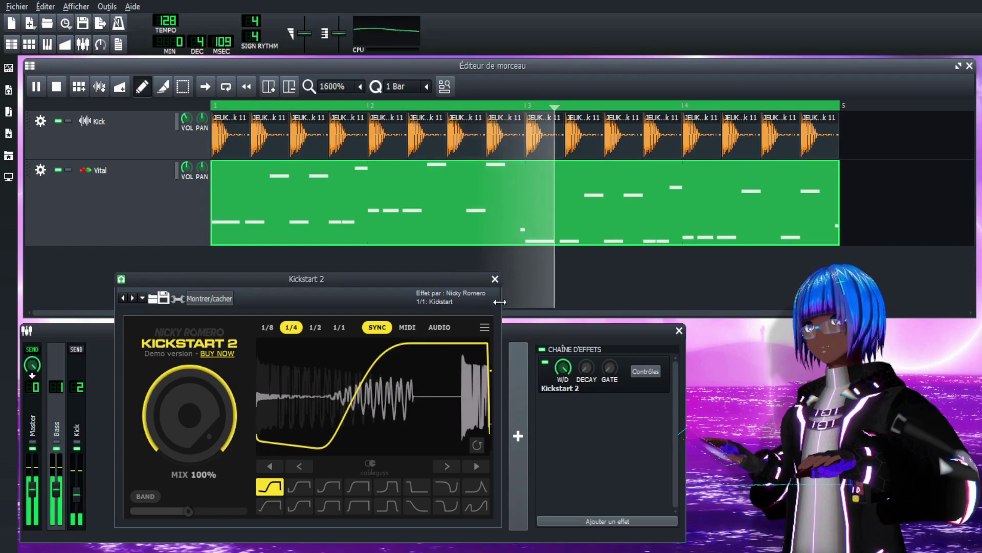
pyautogui.moveTo(458, 277); pyautogui.dragTo(436, 308)
pyautogui.click(530, 272)
pyautogui.press('space')
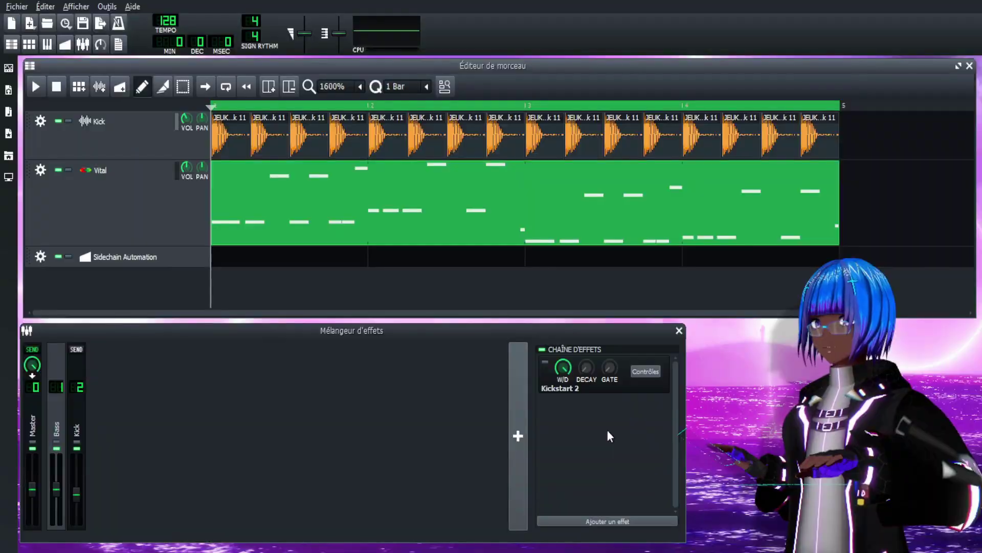
# Add the Amplifier effect to the Bass channel's effects chain.
pyautogui.click(627, 517)
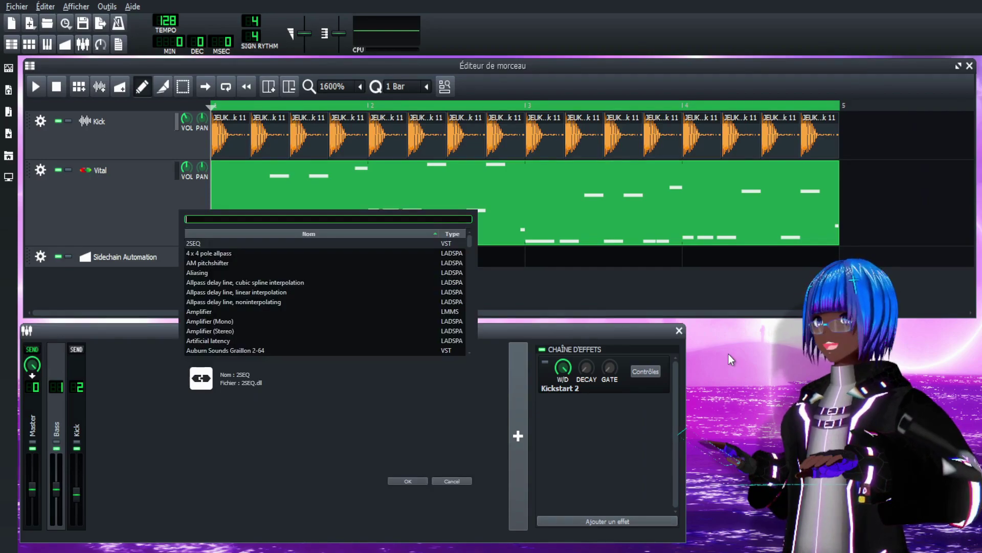
pyautogui.write('am')
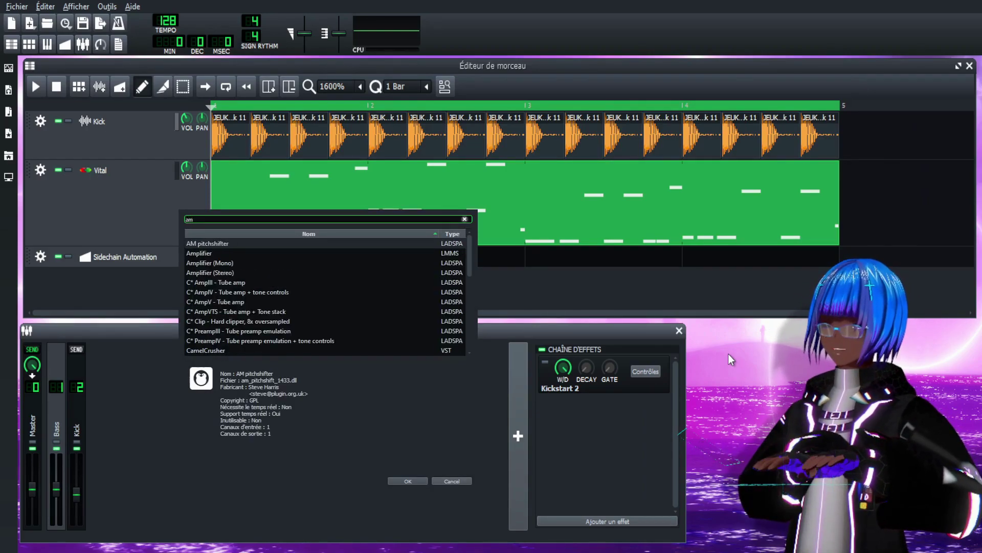
pyautogui.write('p')
pyautogui.press('Return')
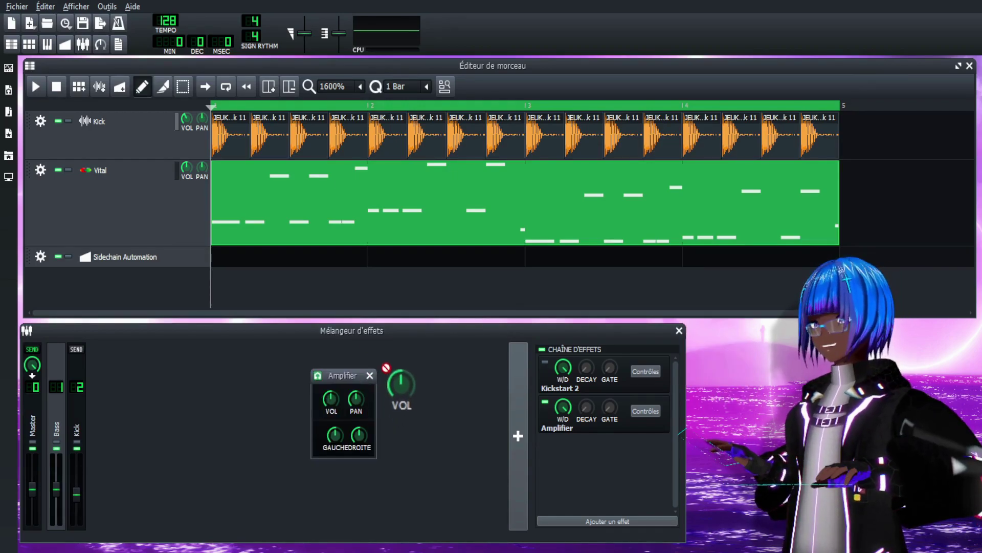
# Link the Amplifier's volume knob to a clip at bar 1 of the Sidechain Automation track, and close the Amplifier window.
pyautogui.moveTo(268, 256); pyautogui.dragTo(336, 408)
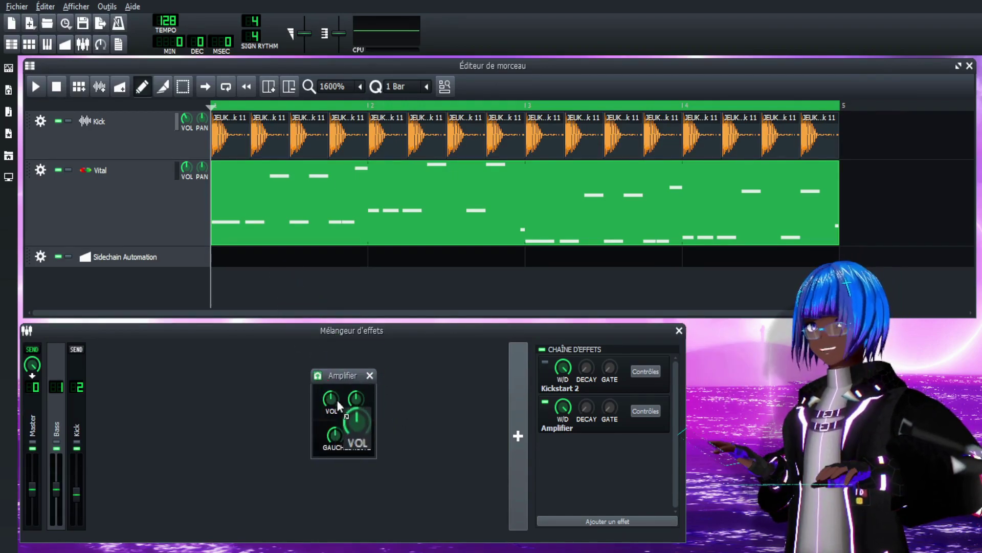
pyautogui.moveTo(312, 289); pyautogui.dragTo(331, 400)
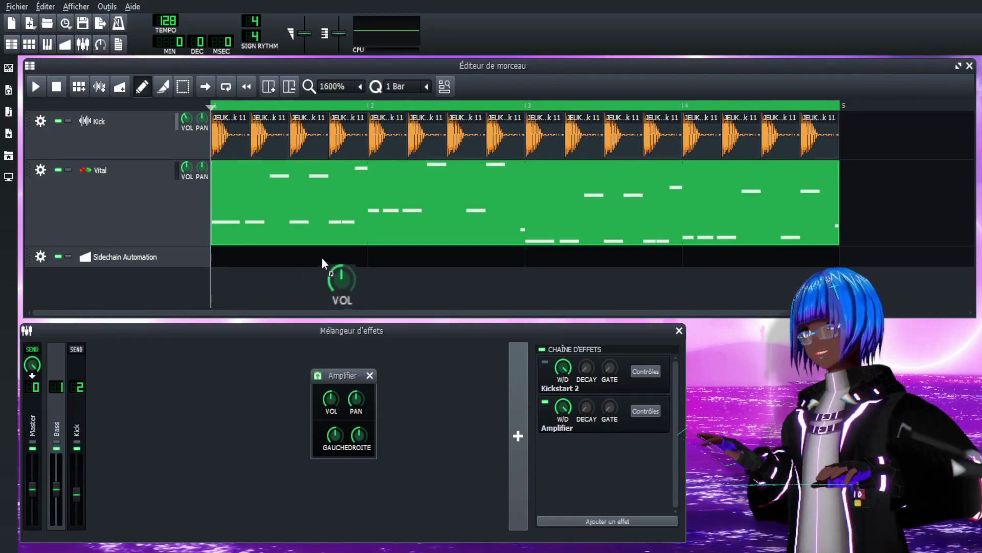
pyautogui.moveTo(302, 256); pyautogui.dragTo(268, 261)
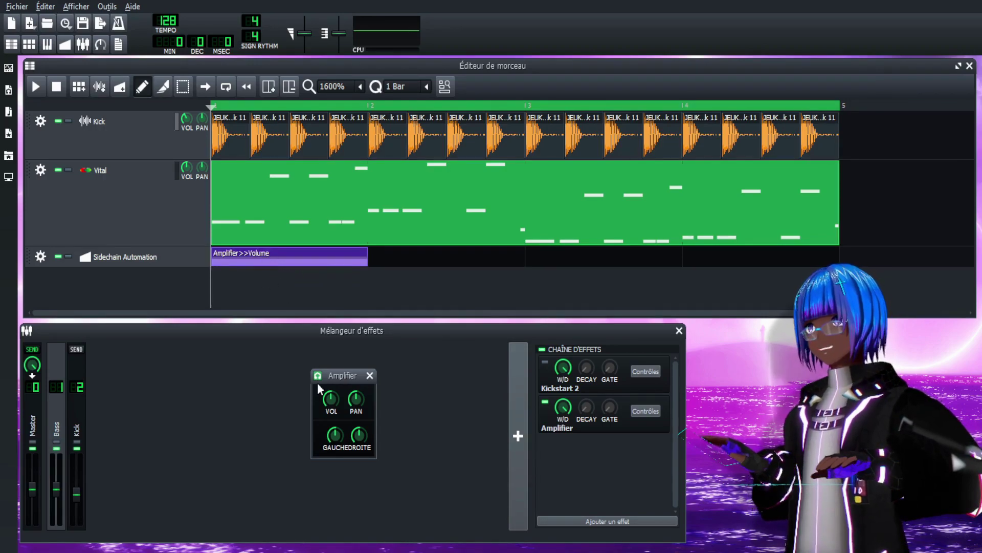
pyautogui.click(369, 375)
# In the Amplifier volume automation clip, start at 0 and add a point at beat 2 at about 100 that drops to 0.
pyautogui.doubleClick(299, 262)
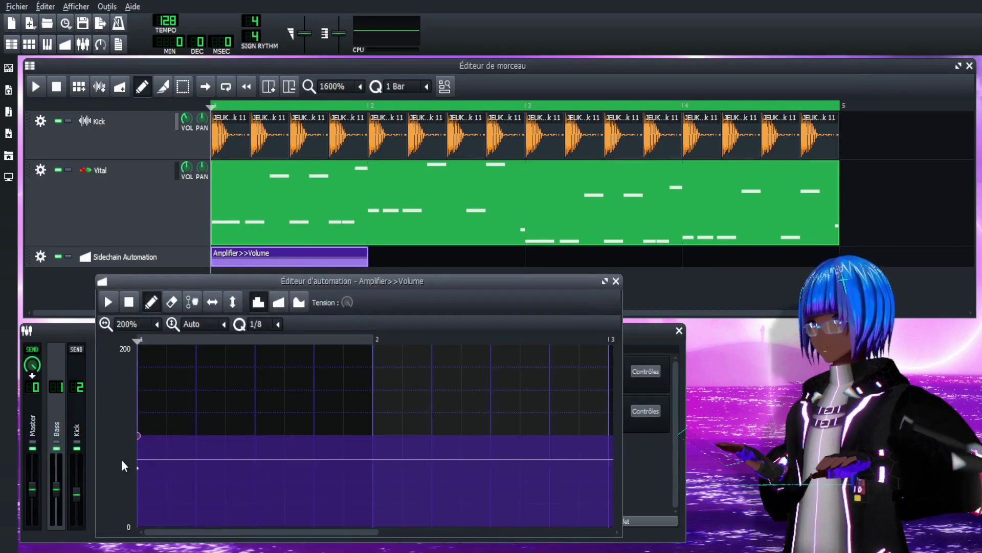
pyautogui.moveTo(141, 448); pyautogui.dragTo(132, 529)
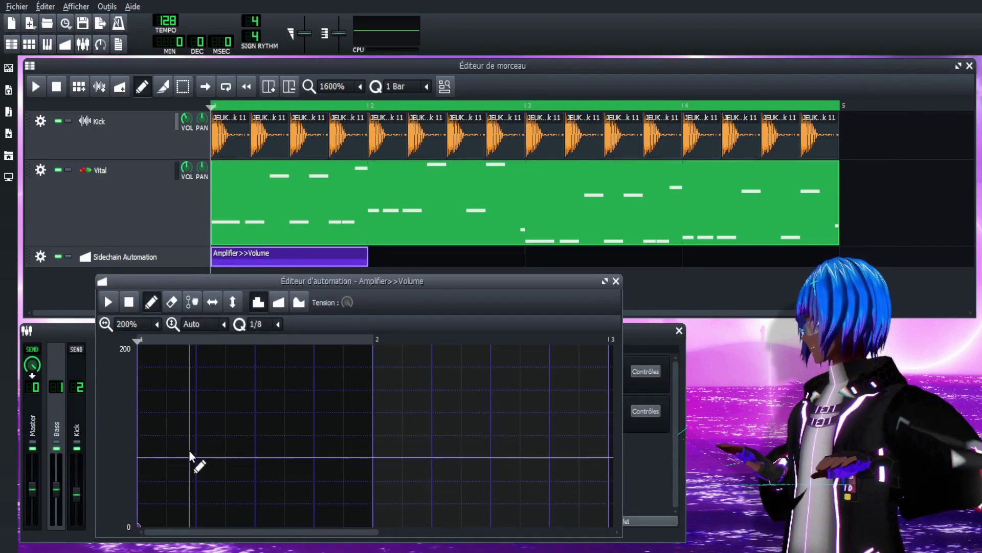
pyautogui.click(197, 408)
pyautogui.moveTo(197, 403); pyautogui.dragTo(205, 444)
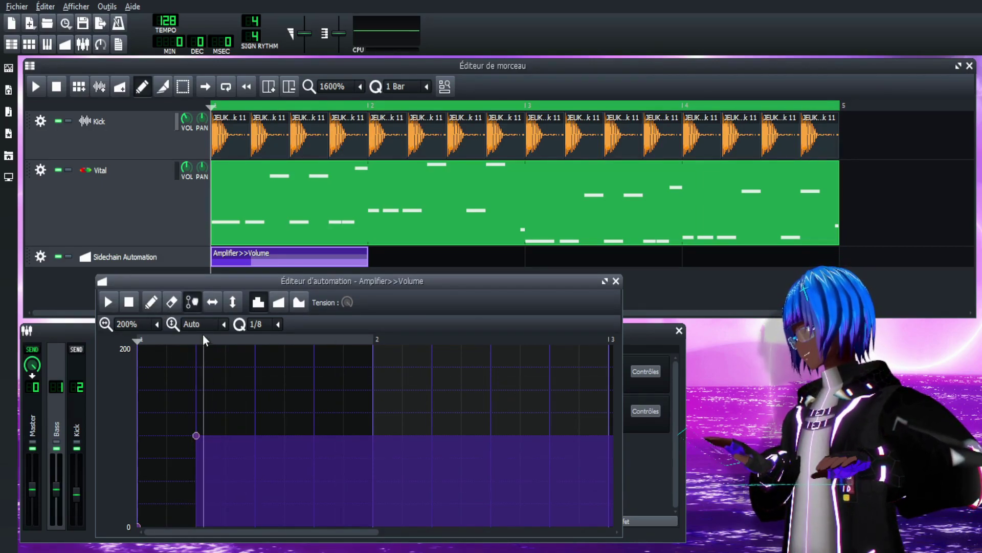
pyautogui.moveTo(198, 434); pyautogui.dragTo(225, 534)
# Switch the automation to a smooth curved progression, repeat the ramp on the bar's remaining beats, and close the automation editor.
pyautogui.scroll(-1, 139, 332)
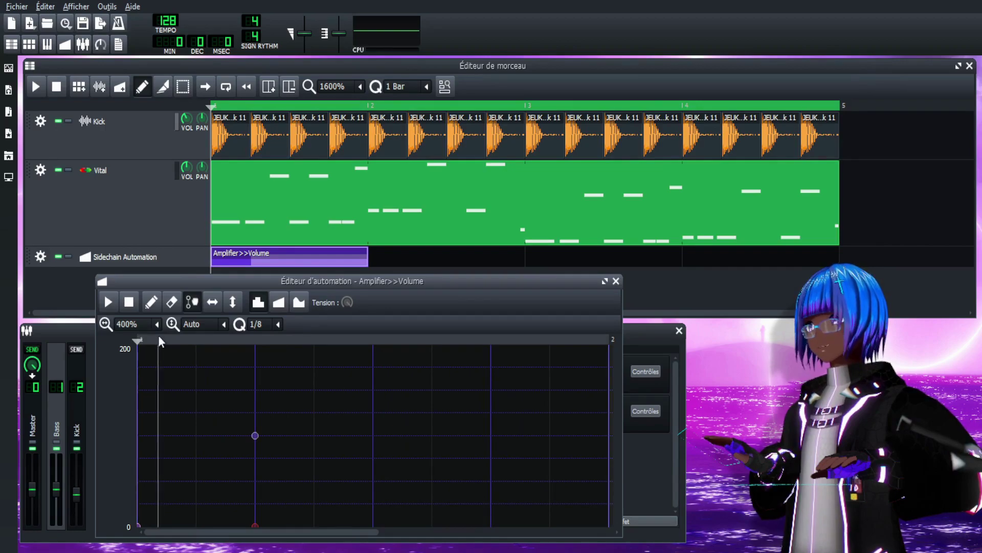
pyautogui.click(299, 306)
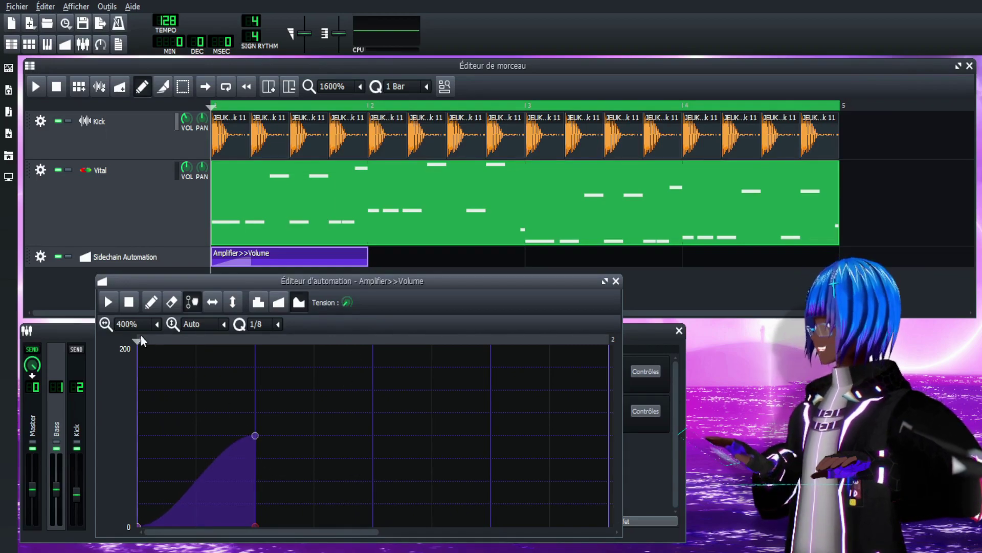
pyautogui.scroll(1, 145, 330)
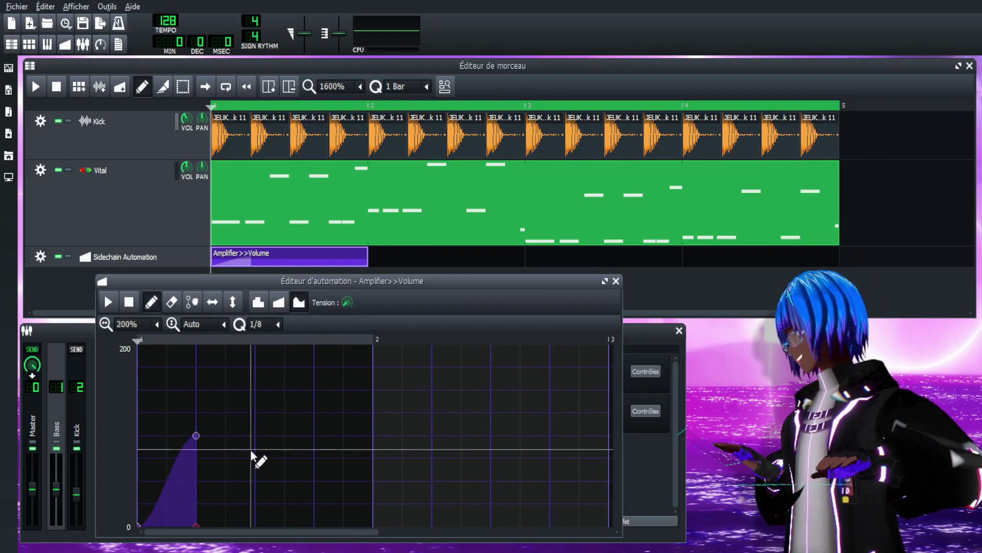
pyautogui.hotkey('ctrl', 'v')
pyautogui.click(633, 281)
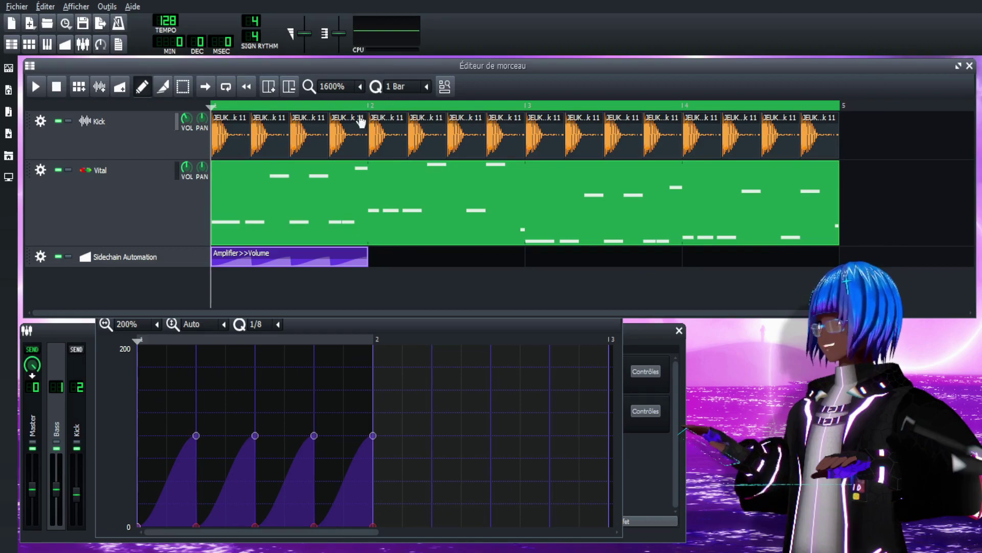
# Copy the one-bar volume automation clip across bars 2 to 4 of the Sidechain Automation track.
pyautogui.press('space')
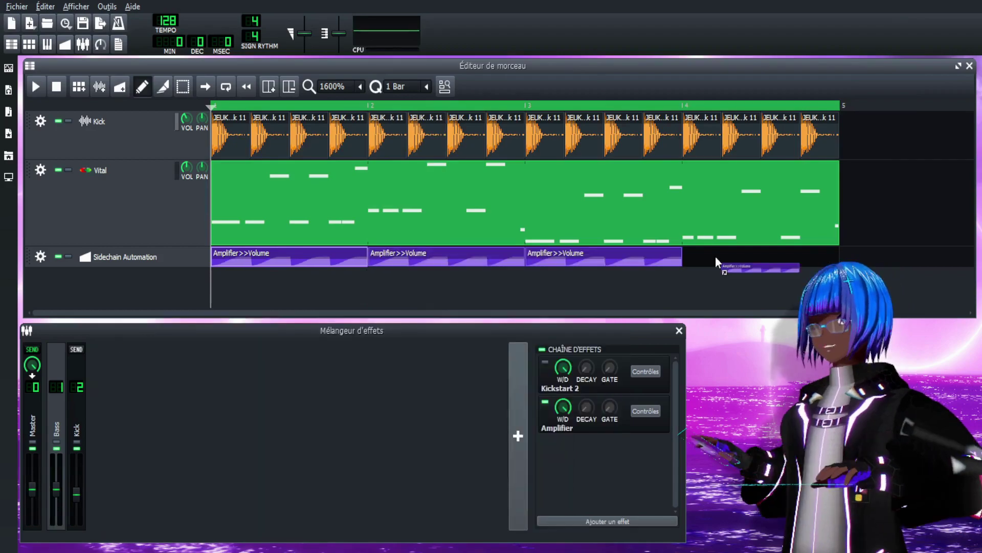
pyautogui.moveTo(715, 256); pyautogui.dragTo(747, 272)
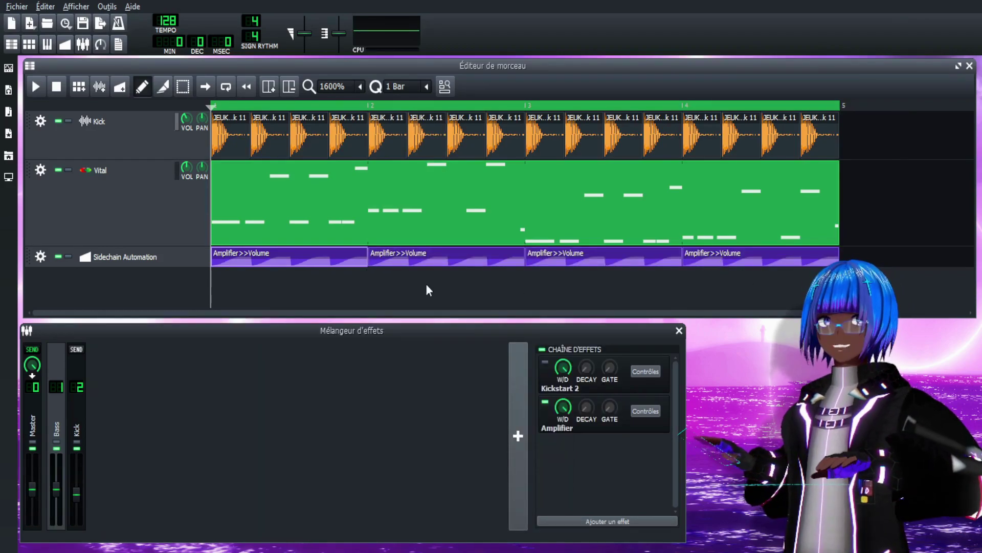
pyautogui.moveTo(288, 254); pyautogui.dragTo(783, 264)
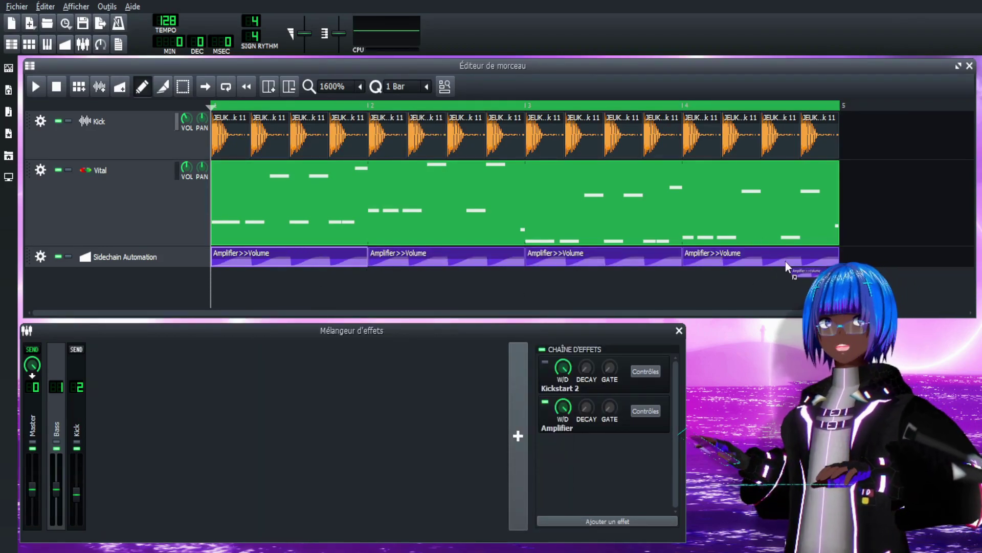
# Play the four-bar loop to hear the volume ducking and make the Sidechain Automation track taller to show its curves.
pyautogui.moveTo(558, 280); pyautogui.dragTo(658, 82)
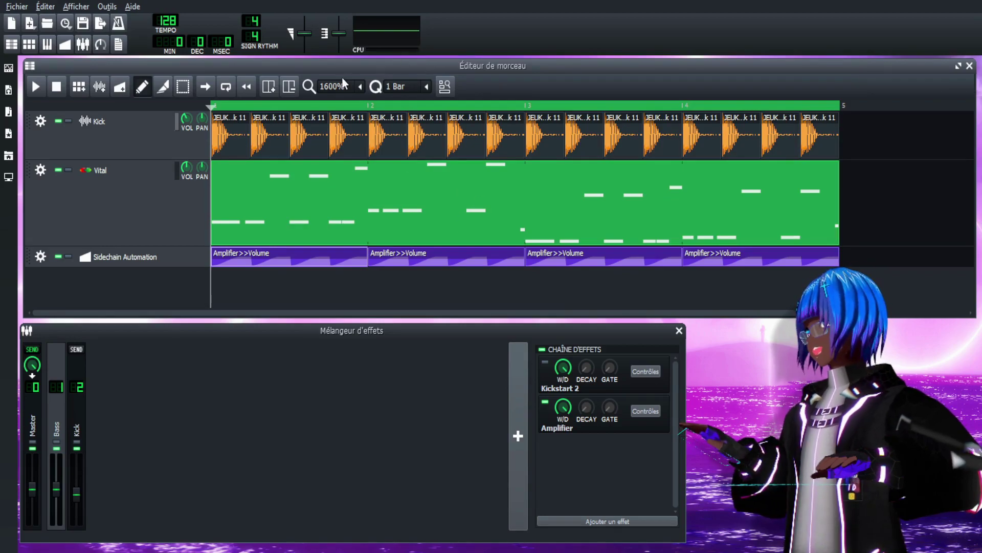
pyautogui.press('space')
pyautogui.scroll(1, 334, 85)
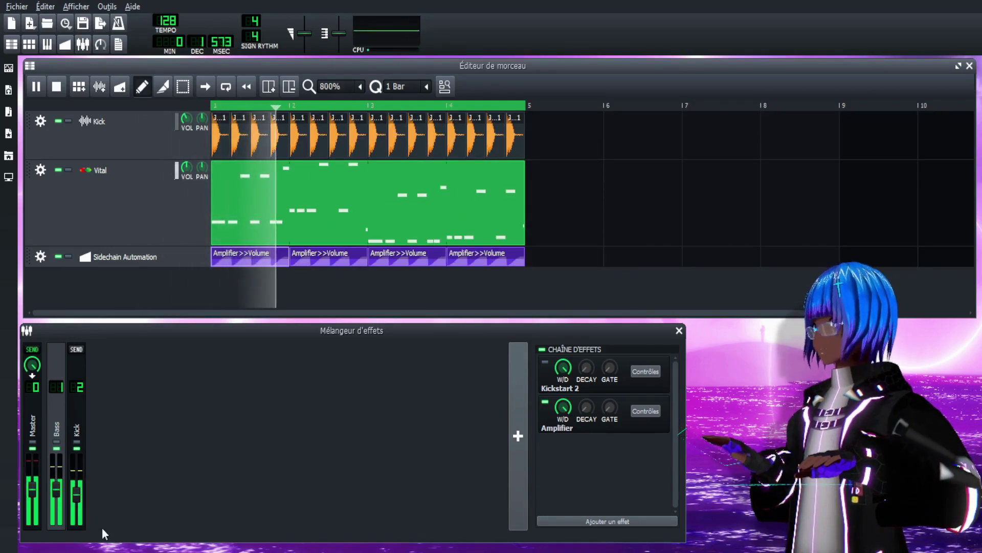
pyautogui.scroll(-1, 333, 85)
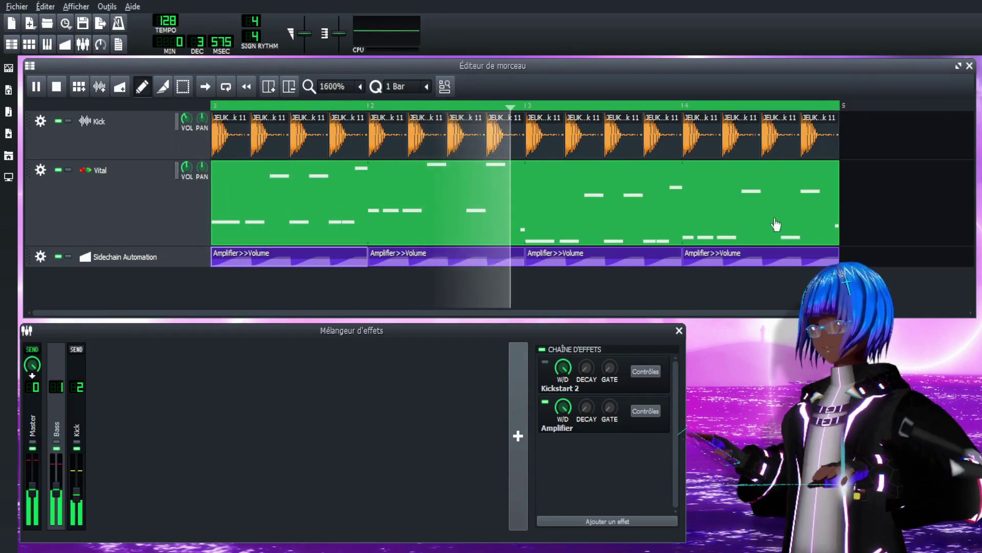
pyautogui.moveTo(895, 267); pyautogui.dragTo(895, 300)
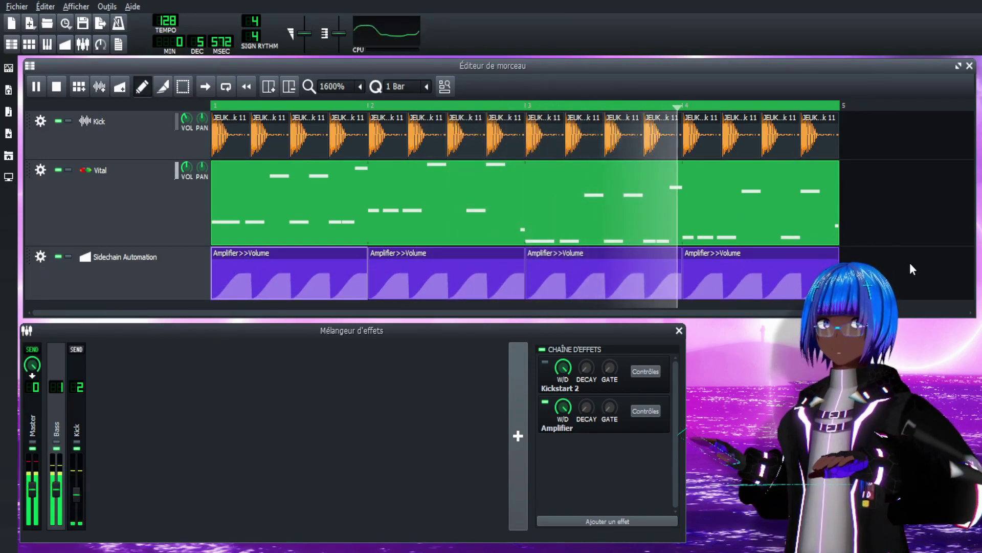
pyautogui.press('space')
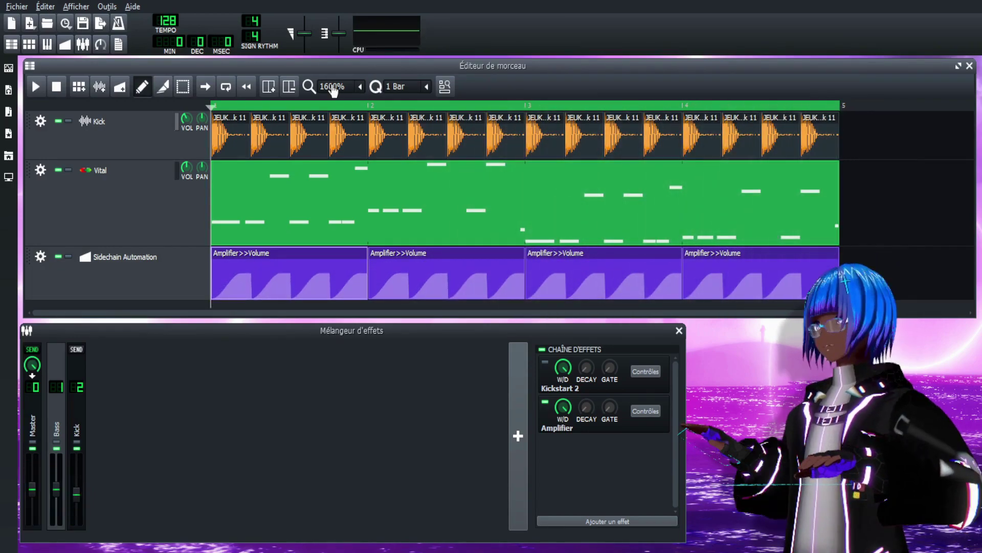
pyautogui.scroll(1, 333, 87)
pyautogui.scroll(-1, 332, 87)
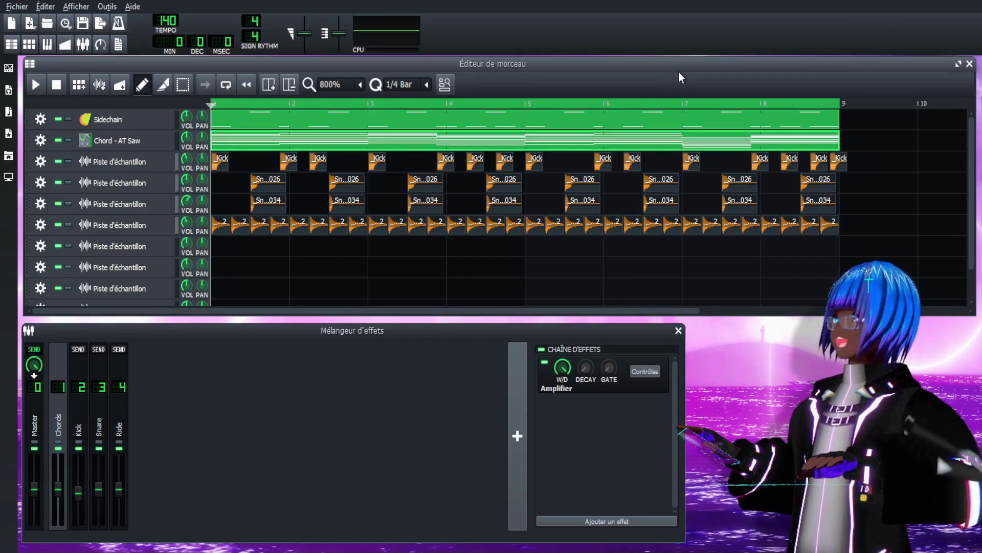
# Move the muted Amplifier automation track below Chord - AT Saw and unmute it, playing the 140 BPM project before and after.
pyautogui.press('space')
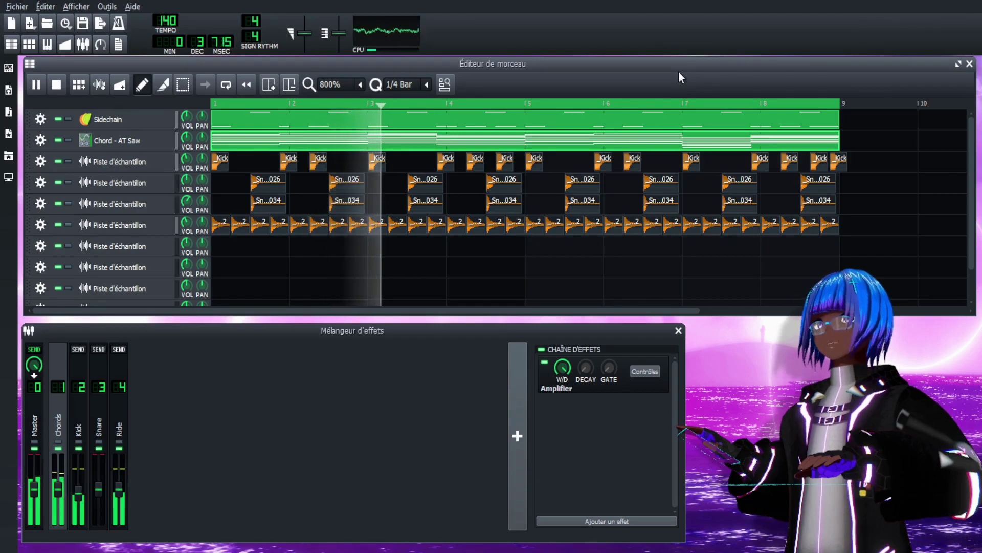
pyautogui.press('space')
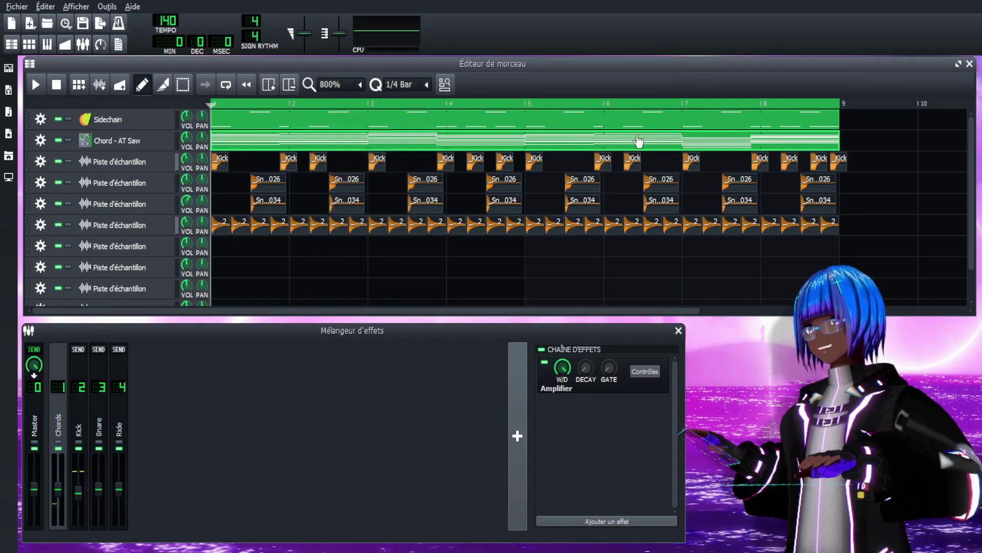
pyautogui.scroll(-2, 491, 152)
pyautogui.moveTo(36, 298); pyautogui.dragTo(64, 164)
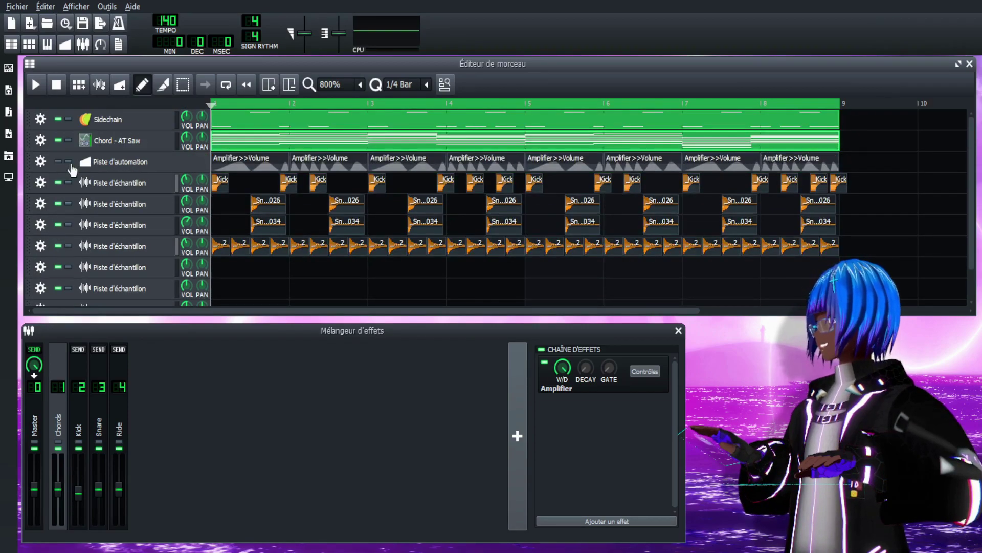
pyautogui.press('space')
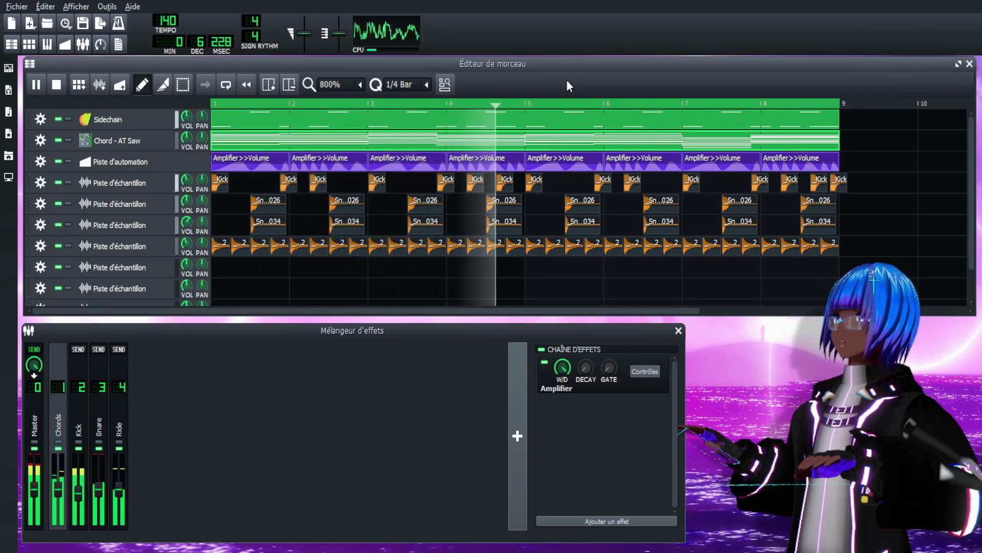
pyautogui.press('space')
# Examine the Amplifier volume curves in the bar 1 and bar 6 automation clips, and close the automation editor.
pyautogui.doubleClick(274, 165)
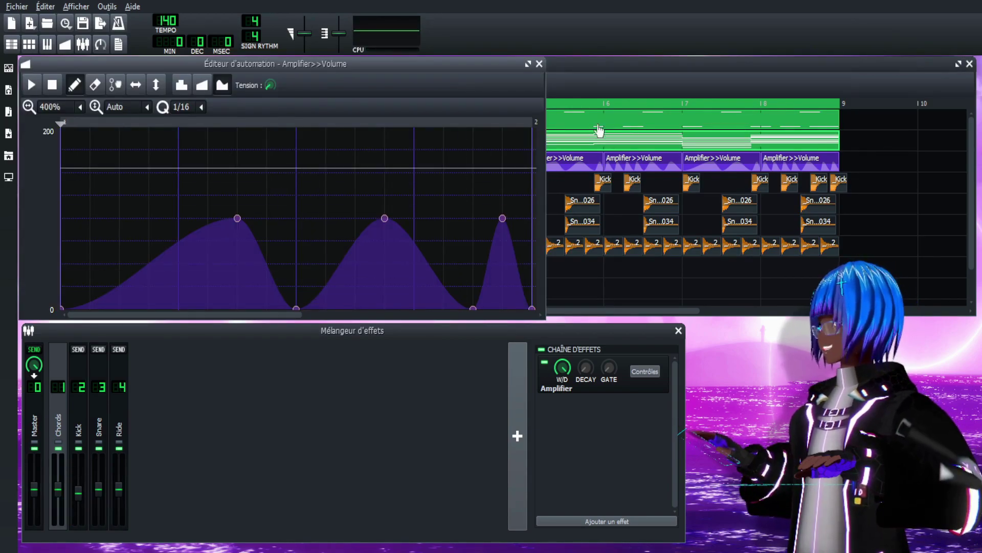
pyautogui.doubleClick(650, 160)
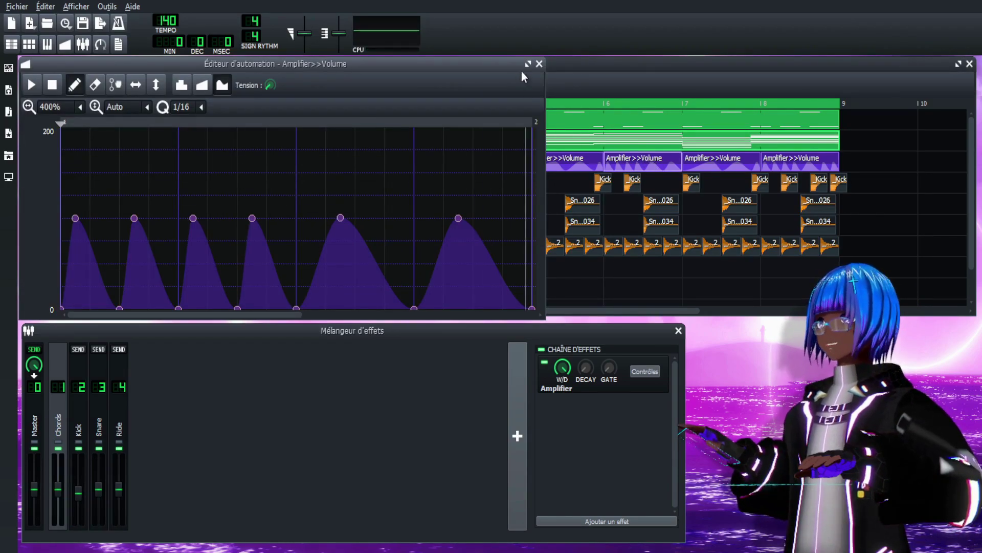
pyautogui.click(539, 64)
# Add a new automation track and place it directly below the existing automation track.
pyautogui.scroll(-2, 339, 172)
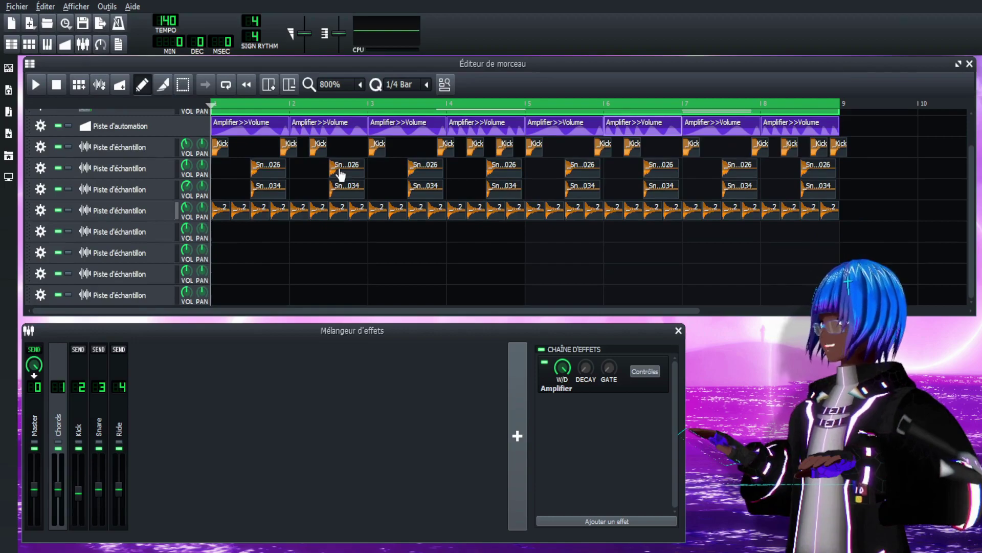
pyautogui.click(121, 89)
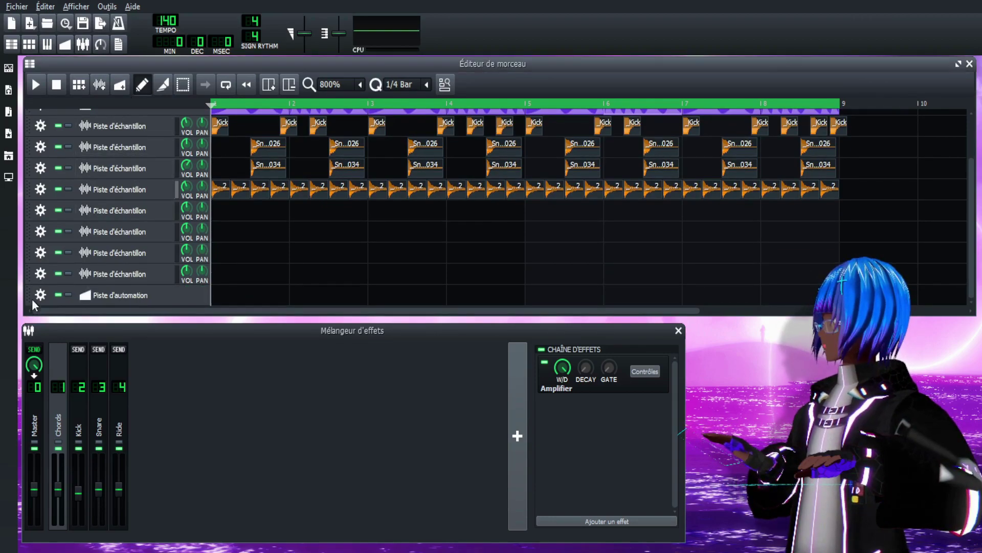
pyautogui.moveTo(30, 293); pyautogui.dragTo(264, 129)
pyautogui.scroll(3, 266, 142)
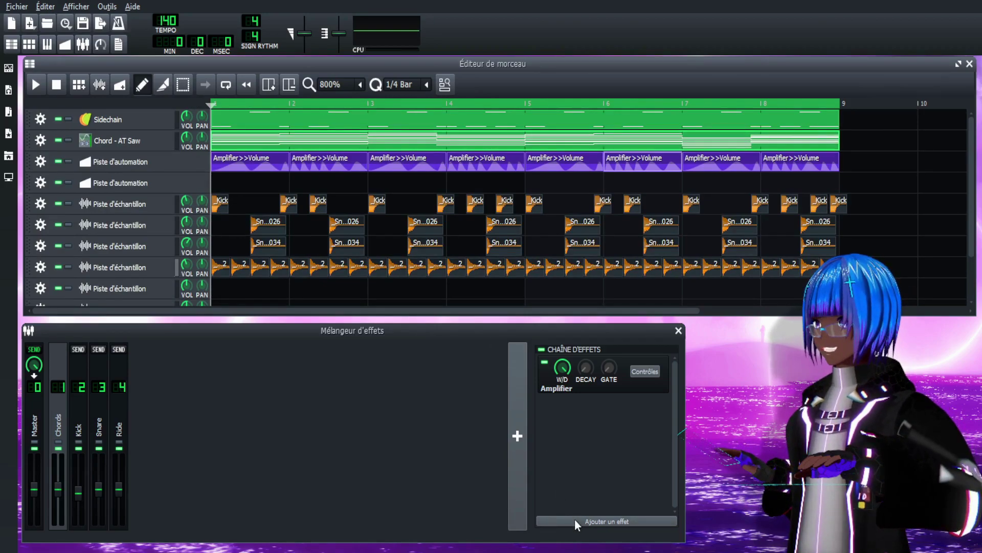
# Add a second Amplifier to the Chords channel and link its volume knob to bar 1 of the empty automation track.
pyautogui.click(625, 522)
pyautogui.write('amp')
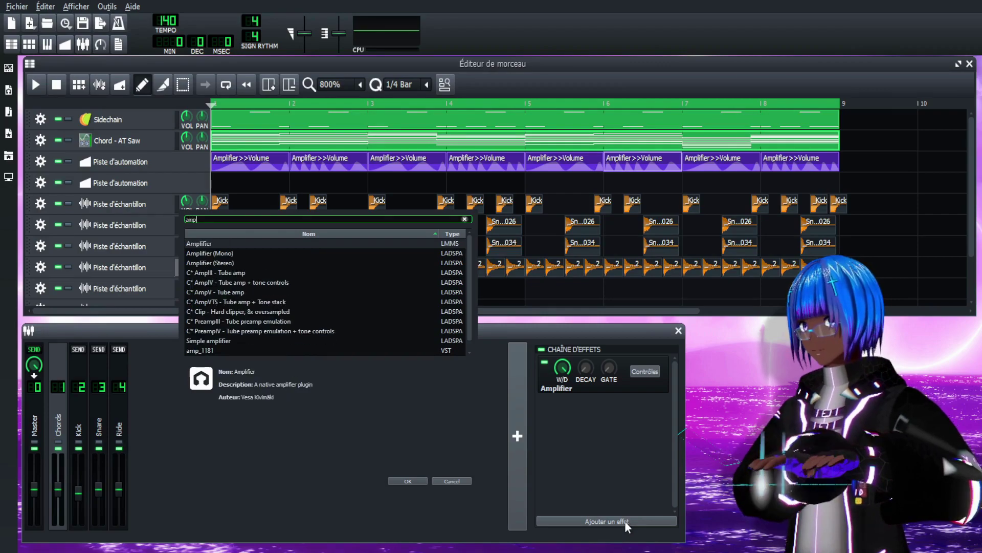
pyautogui.press('Return')
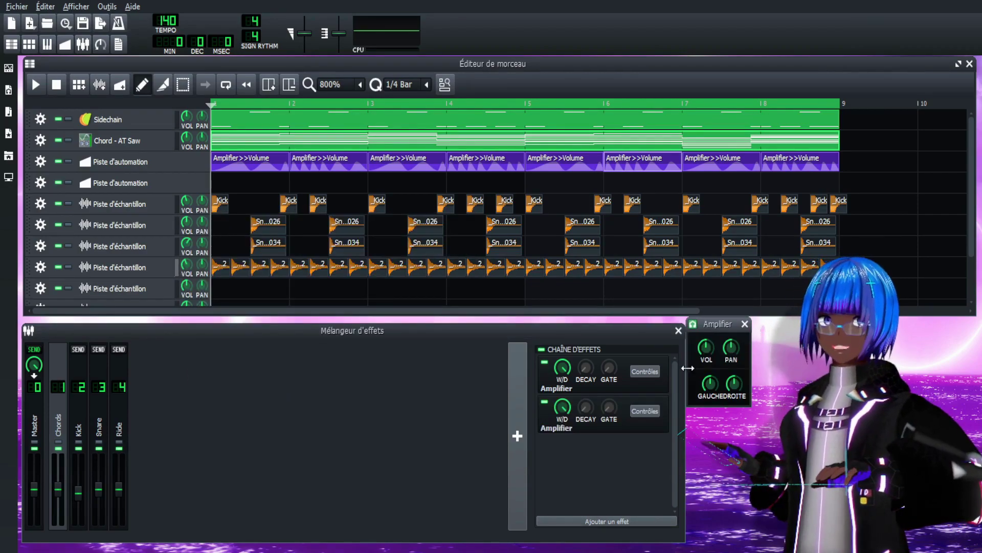
pyautogui.moveTo(705, 352); pyautogui.dragTo(252, 183)
pyautogui.click(745, 324)
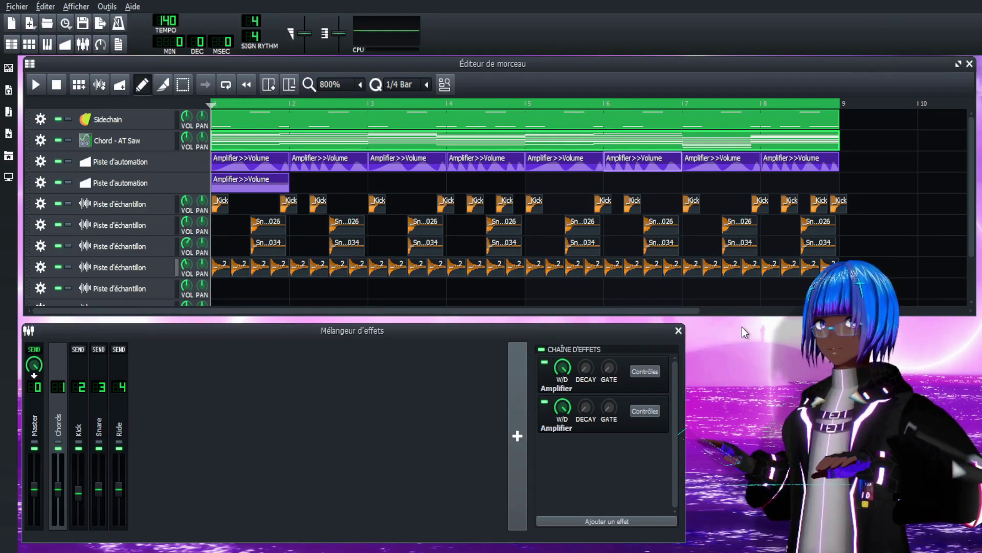
# Open the new Amplifier volume clip for editing, set its quantization to 1/32, and lower the starting value to 0.
pyautogui.scroll(-1, 321, 90)
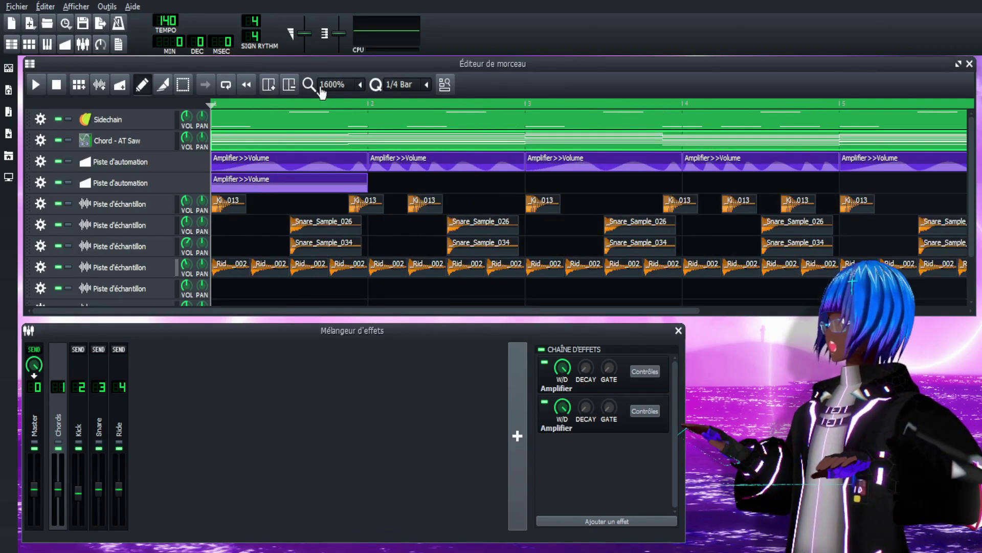
pyautogui.doubleClick(313, 182)
pyautogui.moveTo(438, 69)
pyautogui.mouseDown()
pyautogui.moveTo(438, 87)
pyautogui.moveTo(437, 56)
pyautogui.moveTo(438, 73)
pyautogui.mouseUp()
pyautogui.moveTo(518, 75); pyautogui.dragTo(733, 248)
pyautogui.scroll(1, 435, 296)
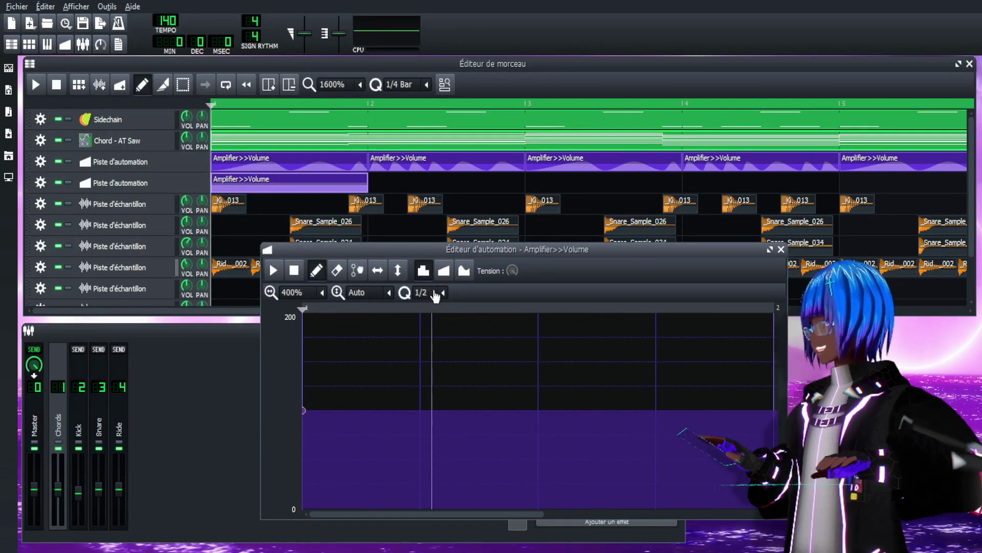
pyautogui.scroll(2, 436, 296)
pyautogui.scroll(-3, 435, 296)
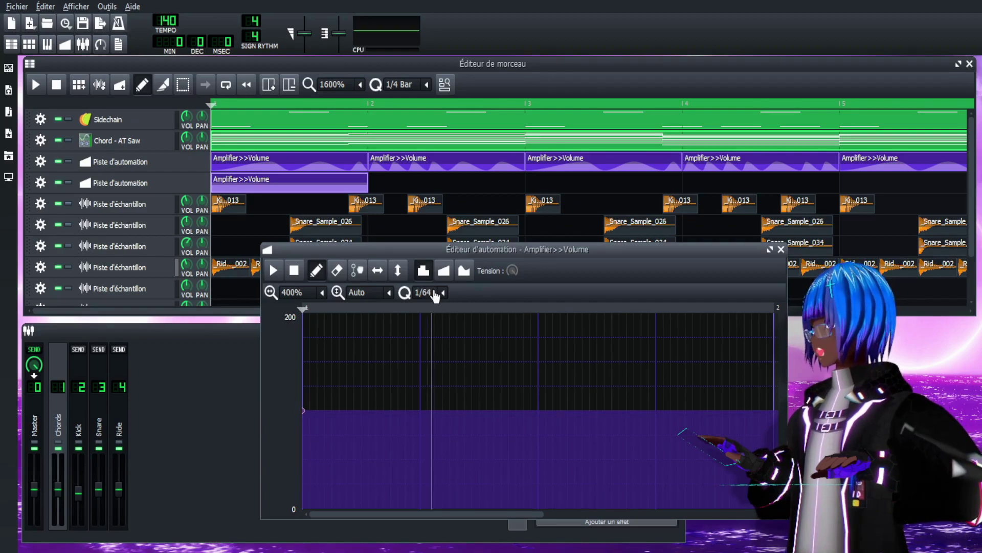
pyautogui.scroll(1, 435, 296)
pyautogui.scroll(1, 289, 293)
pyautogui.moveTo(313, 409); pyautogui.dragTo(295, 526)
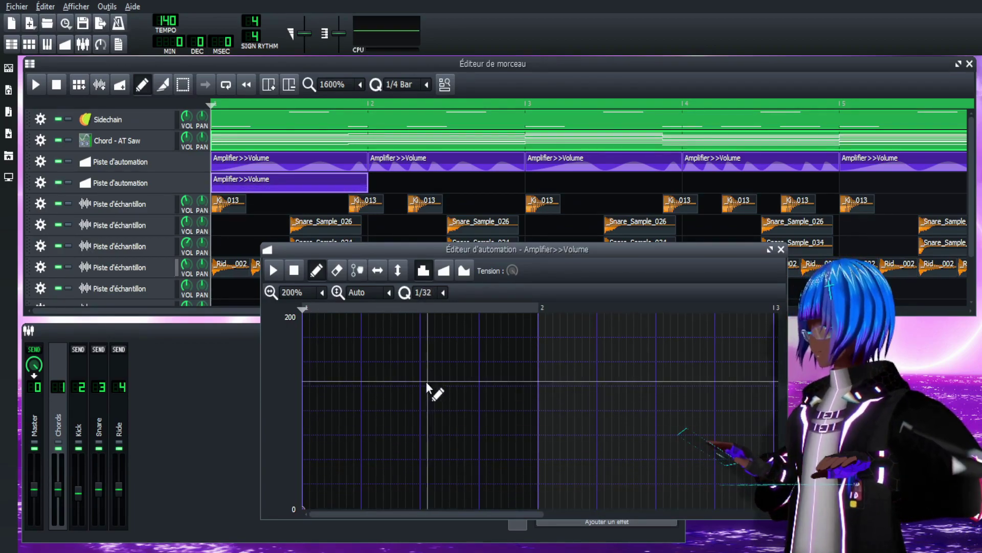
# Disable the first Amplifier on the Chords channel, play the song to check the muted chords, and return to the automation editor.
pyautogui.click(253, 418)
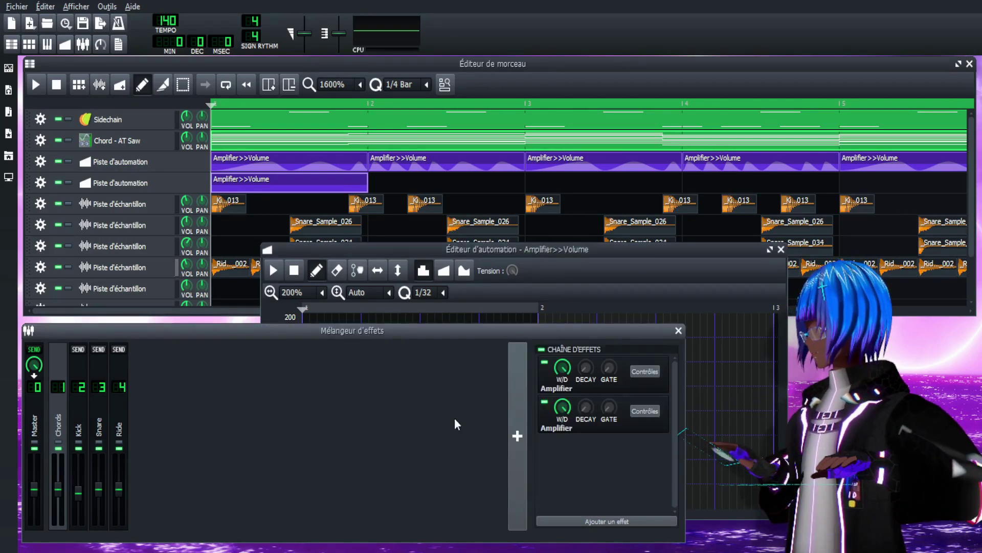
pyautogui.click(544, 364)
pyautogui.click(553, 81)
pyautogui.press('space')
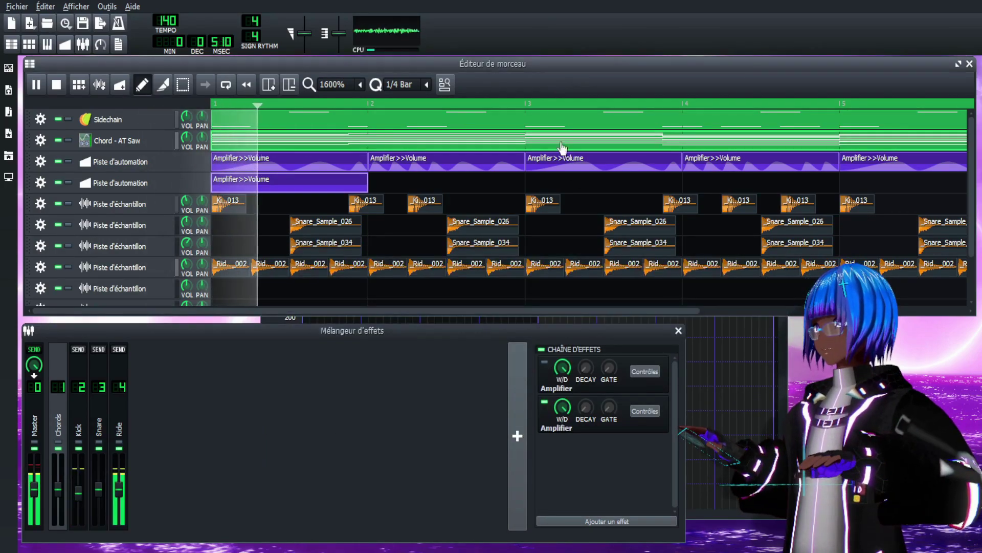
pyautogui.click(762, 338)
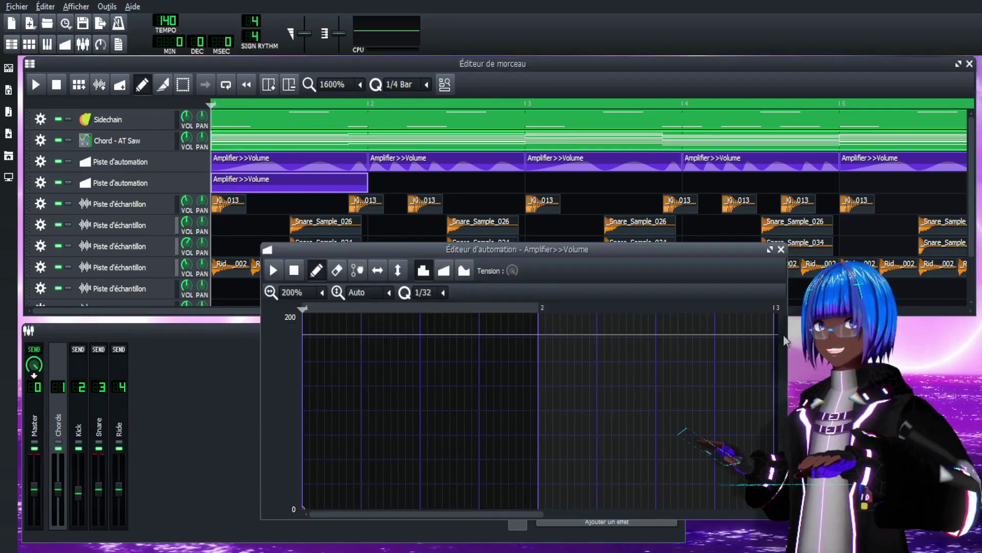
pyautogui.press('space')
# Using smooth progression and 1/4 quantization, add zero points at beat 3 and bar 2, peaks near 100 at beats 2 and 4, and play it.
pyautogui.rightClick(355, 402)
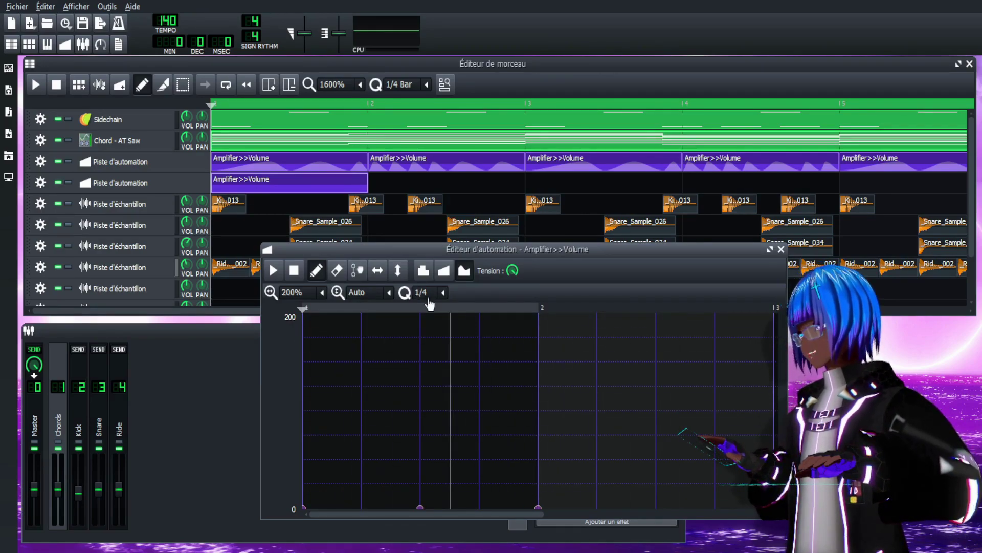
pyautogui.click(362, 375)
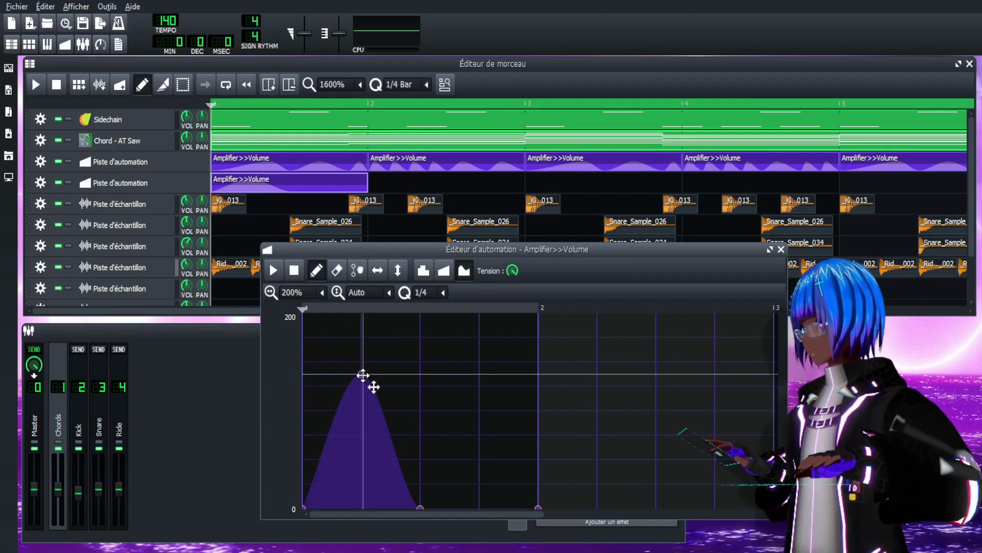
pyautogui.click(481, 377)
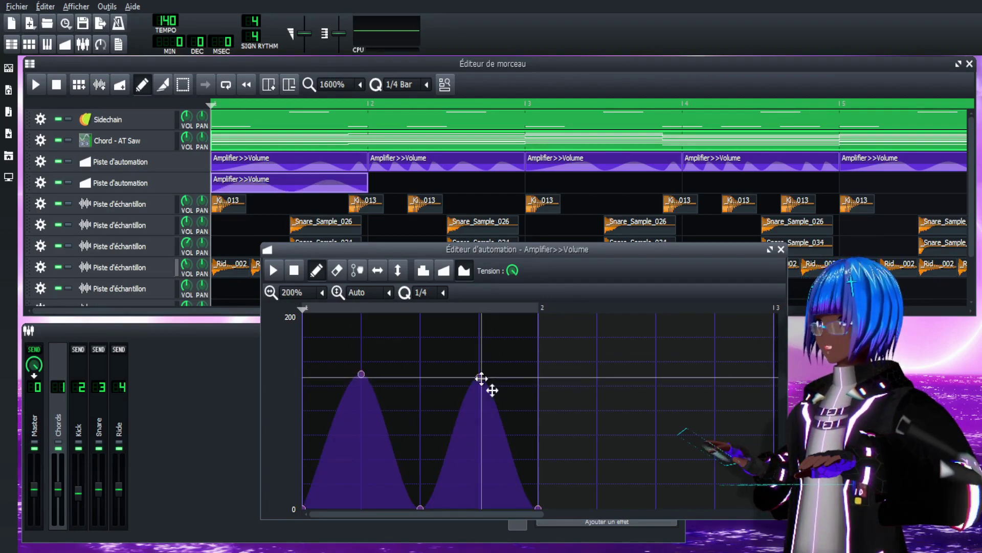
pyautogui.moveTo(481, 378); pyautogui.dragTo(479, 410)
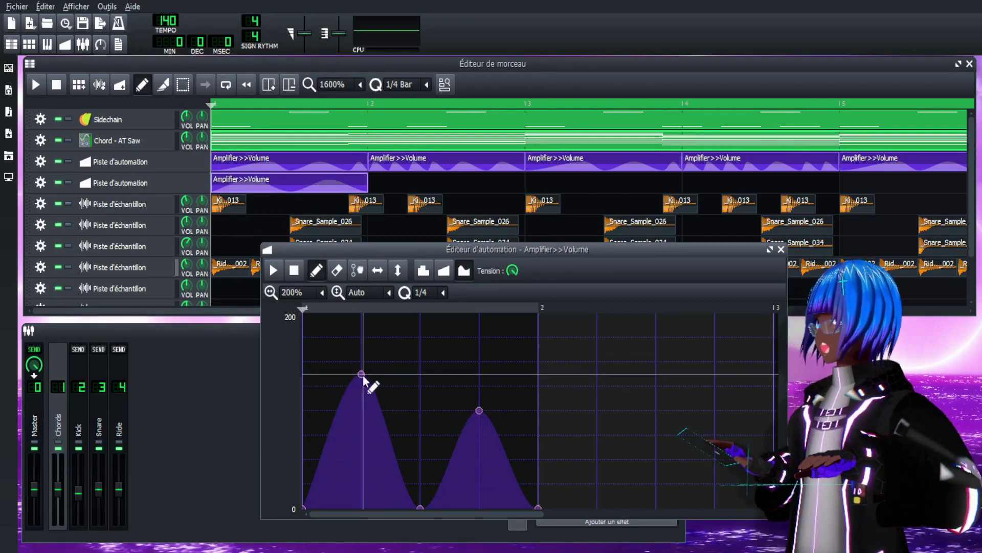
pyautogui.moveTo(363, 375); pyautogui.dragTo(362, 409)
pyautogui.press('space')
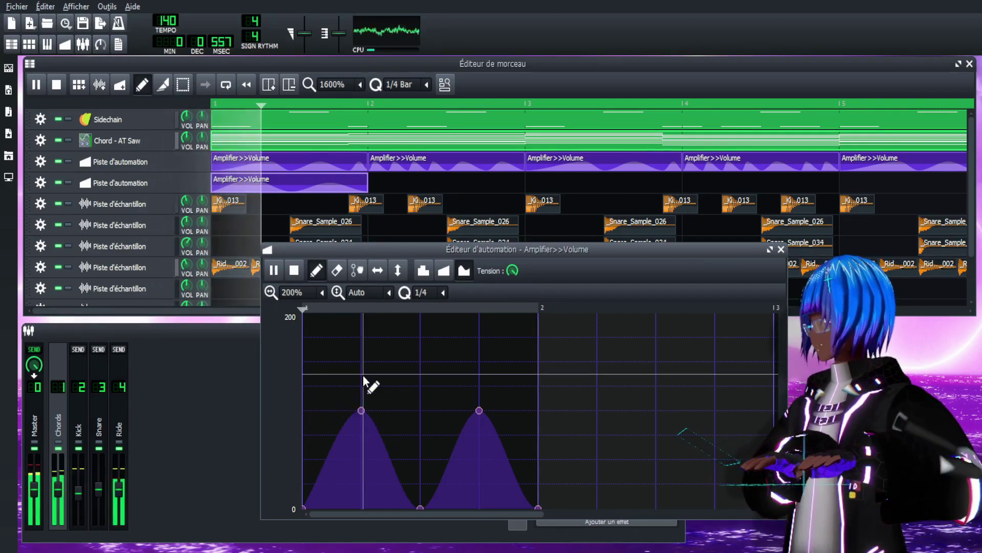
pyautogui.press('space')
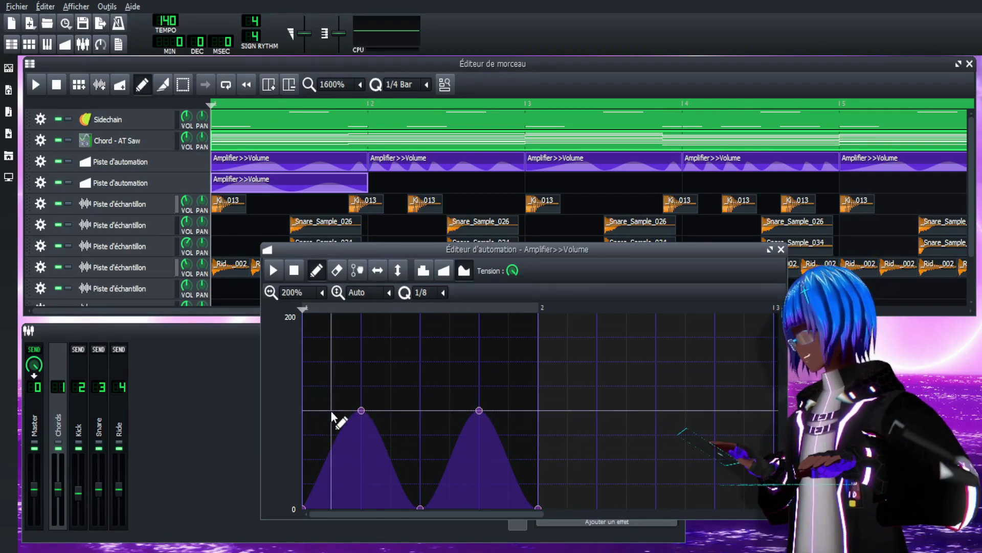
# At 1/8 quantization, split the first hump into two with peaks near 100 around a zero point at beat 2, and play it.
pyautogui.moveTo(361, 410); pyautogui.dragTo(362, 526)
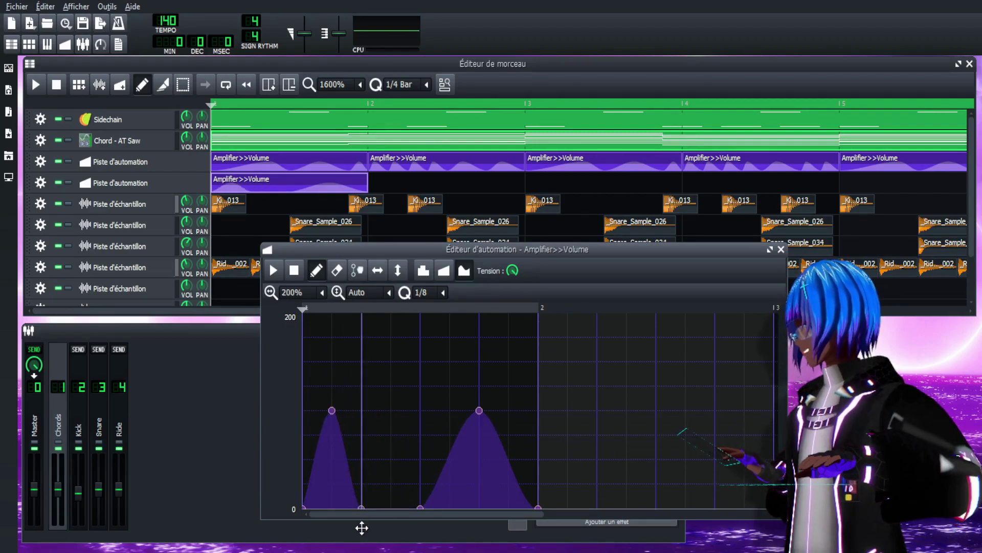
pyautogui.click(391, 410)
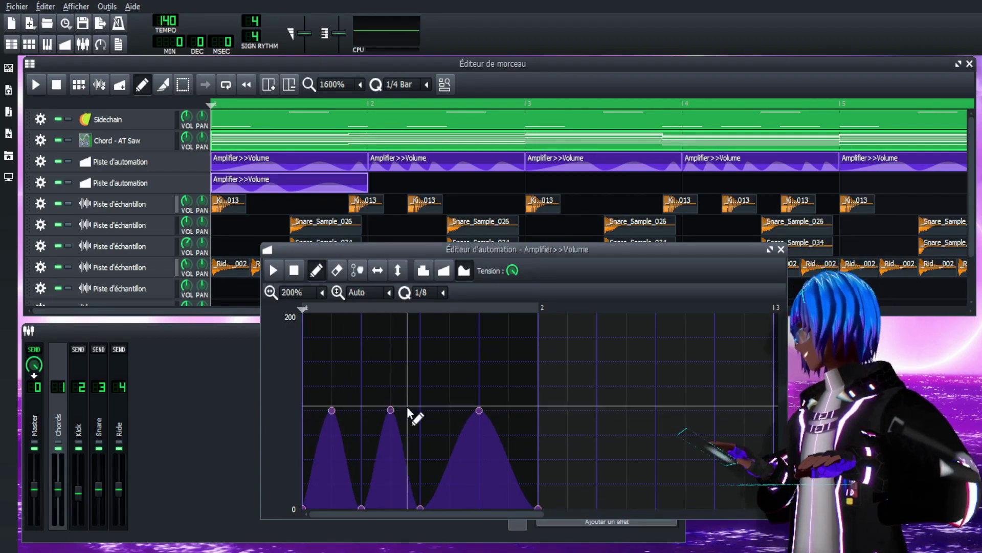
pyautogui.press('space')
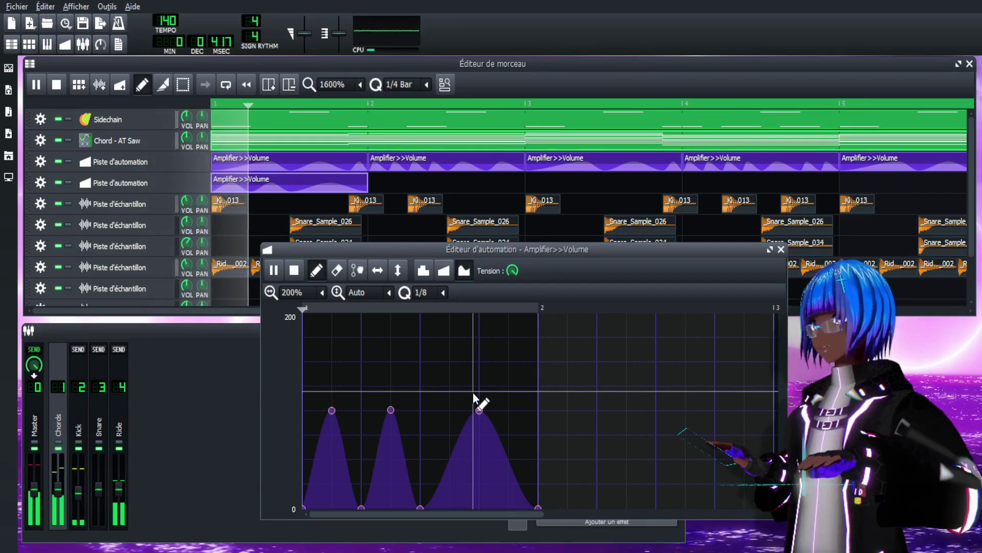
pyautogui.press('space')
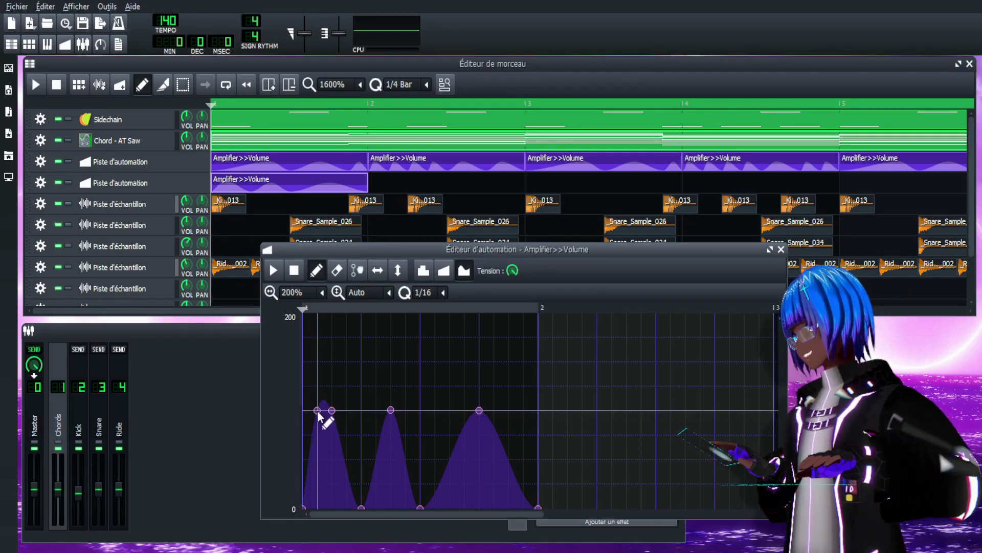
# At 1/16 quantization, split the hump in beat 1 into two with peaks near 100 around a zero point, and play it.
pyautogui.moveTo(339, 423); pyautogui.dragTo(334, 511)
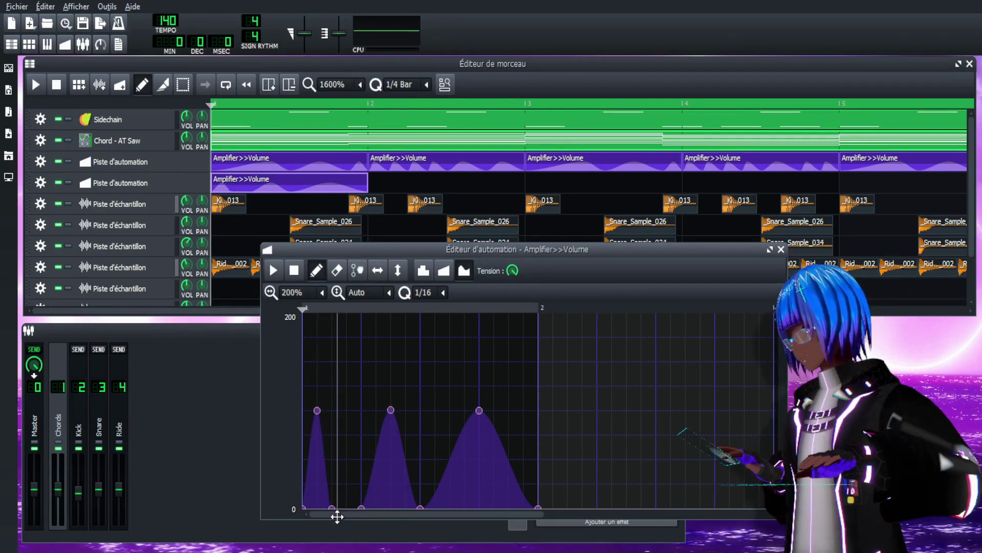
pyautogui.click(346, 410)
pyautogui.press('space')
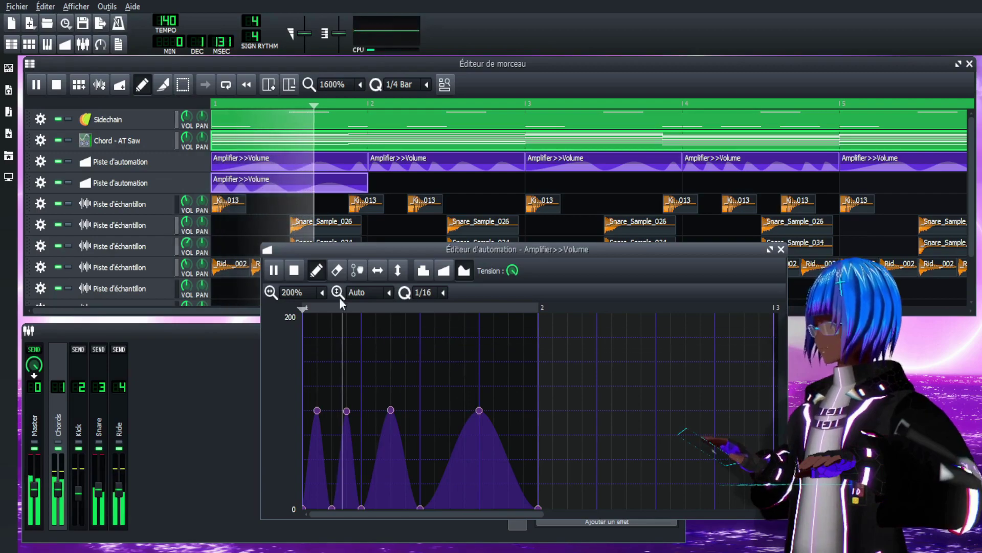
pyautogui.press('space')
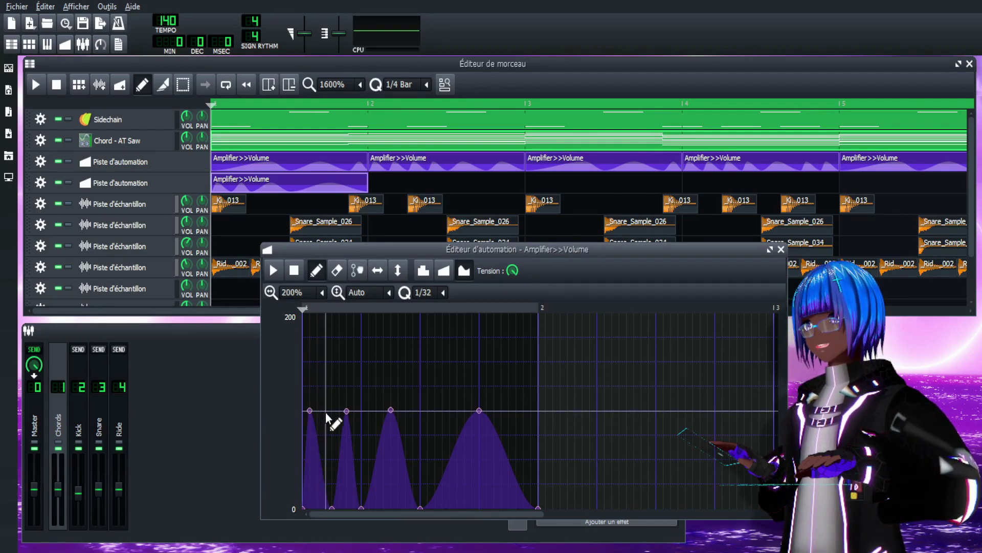
# At 1/32 quantization, divide beat 1 into four narrow humps with peaks near 100 and zero points between them, and play it.
pyautogui.click(325, 508)
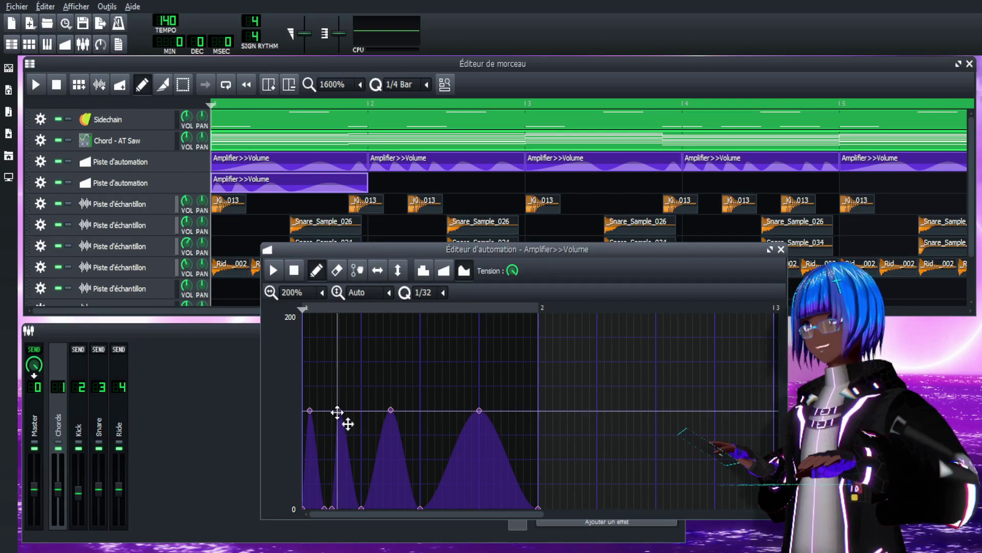
pyautogui.moveTo(342, 412); pyautogui.dragTo(345, 410)
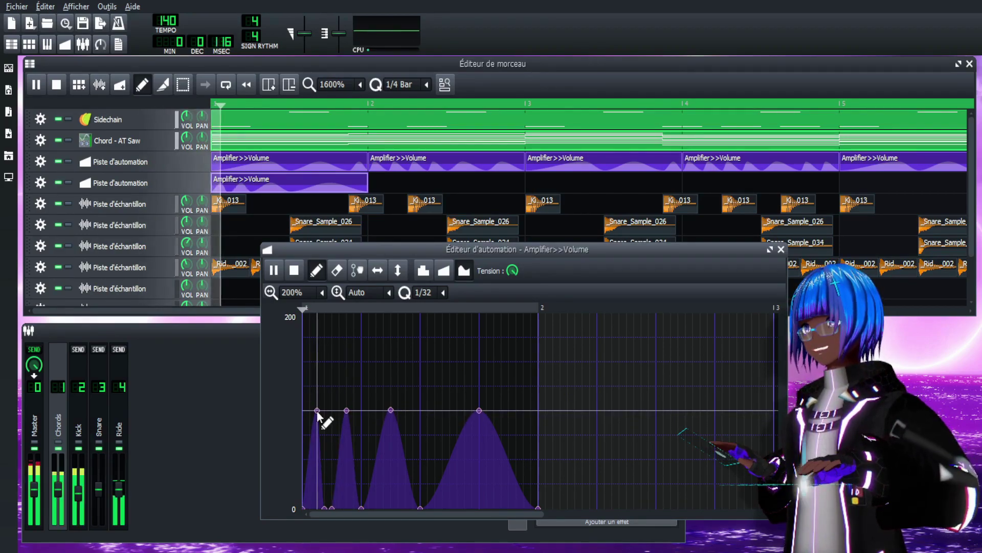
pyautogui.moveTo(317, 410); pyautogui.dragTo(324, 434)
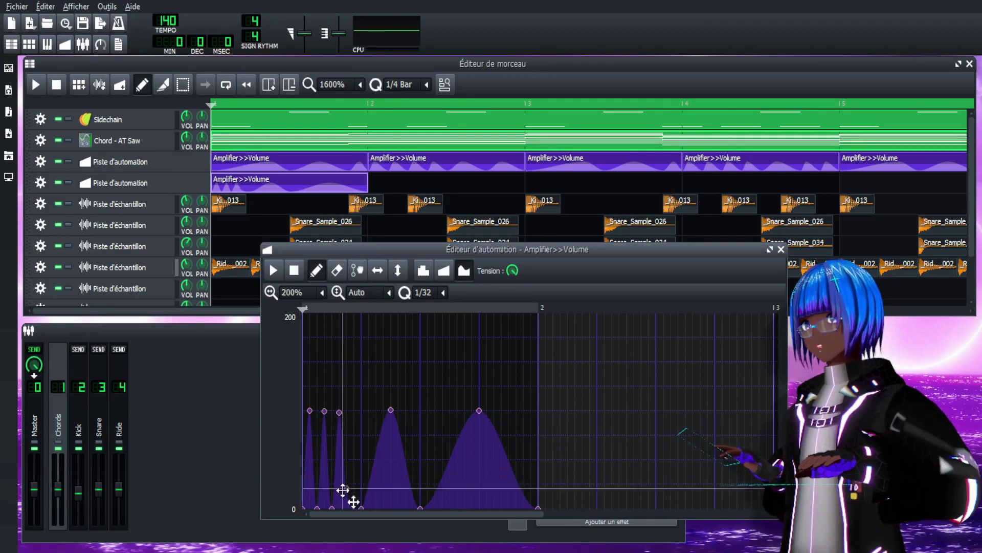
pyautogui.click(353, 411)
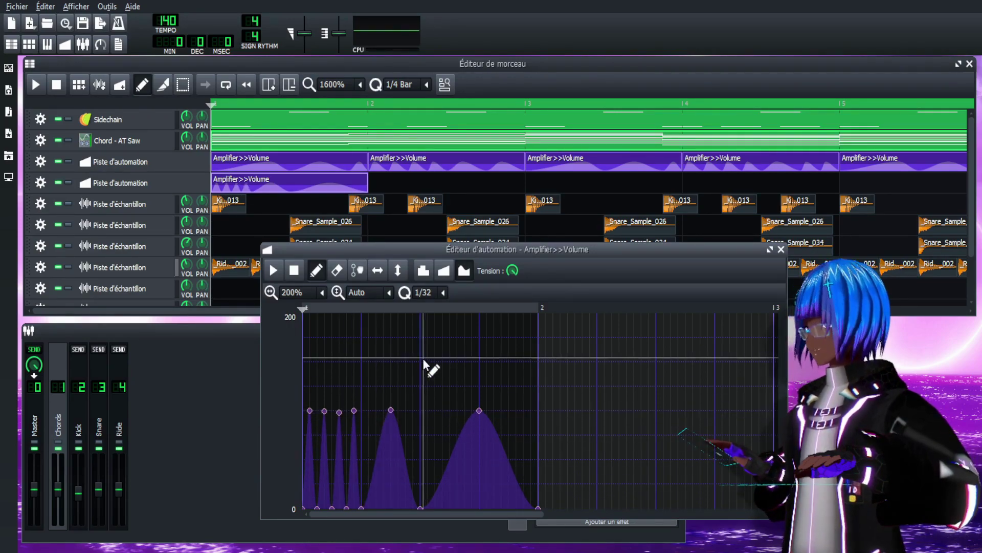
pyautogui.press('space')
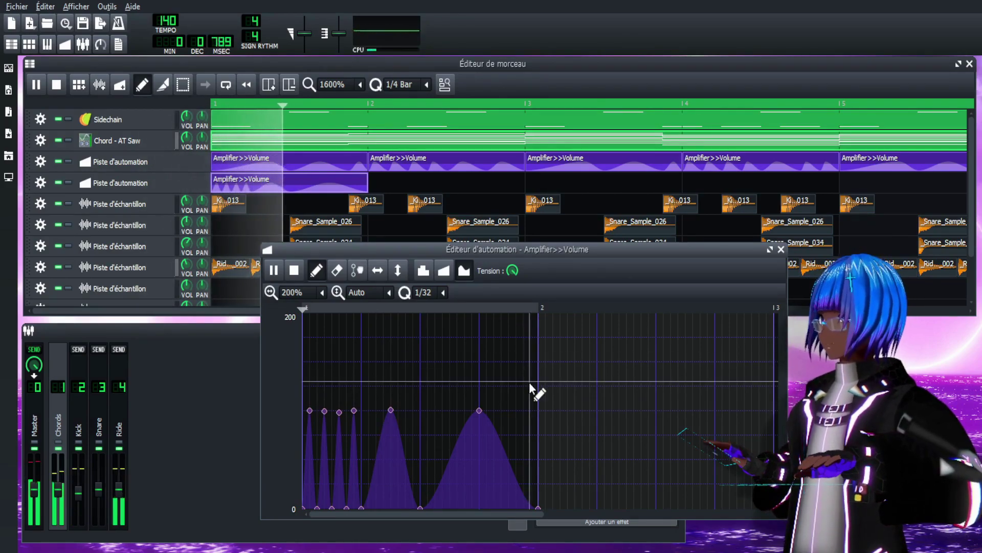
pyautogui.press('space')
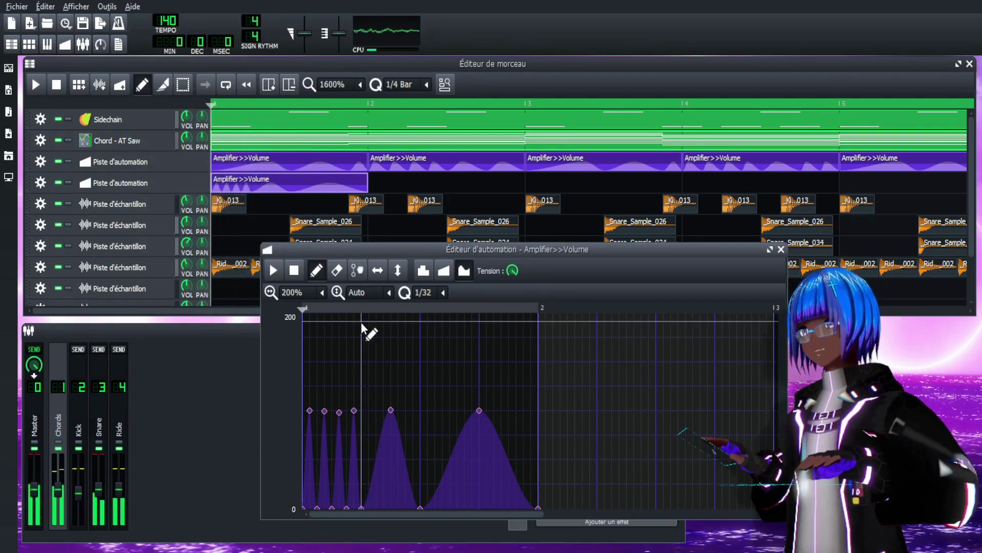
# Undo the narrow-hump edits until beat 1 has a single hump again, and play the song.
pyautogui.scroll(-1, 322, 301)
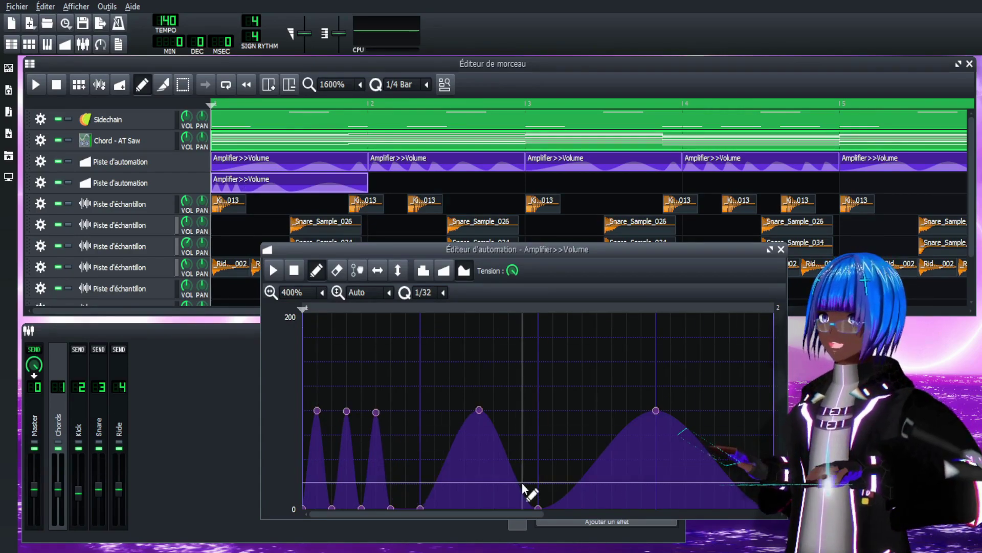
pyautogui.hotkey('ctrl', 'z')
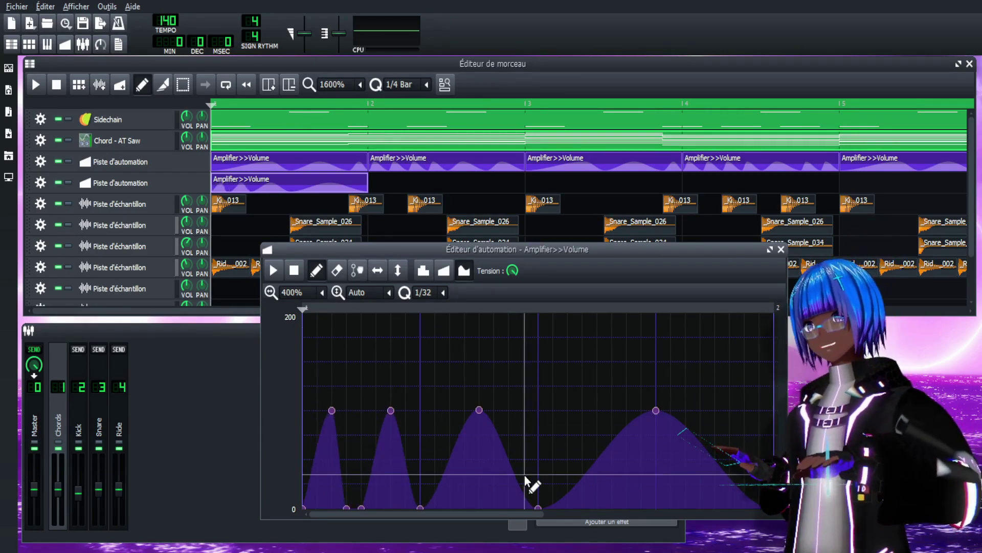
pyautogui.hotkey('ctrl', 'z')
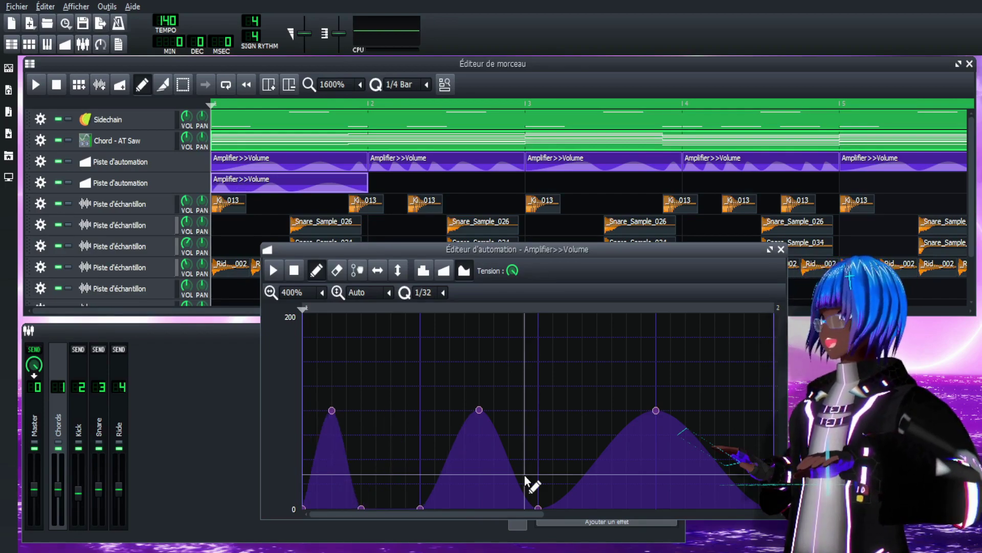
pyautogui.hotkey('ctrl', 'z')
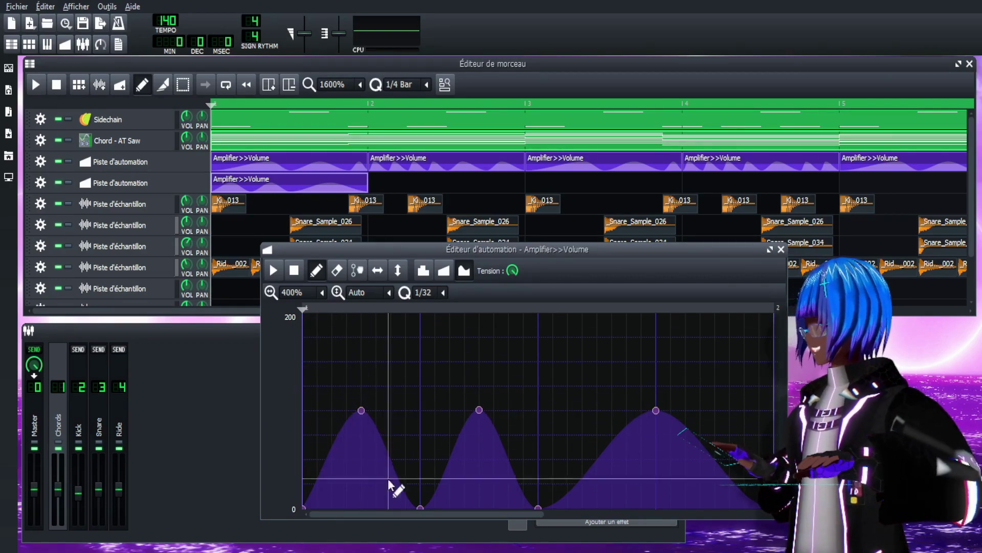
pyautogui.press('space')
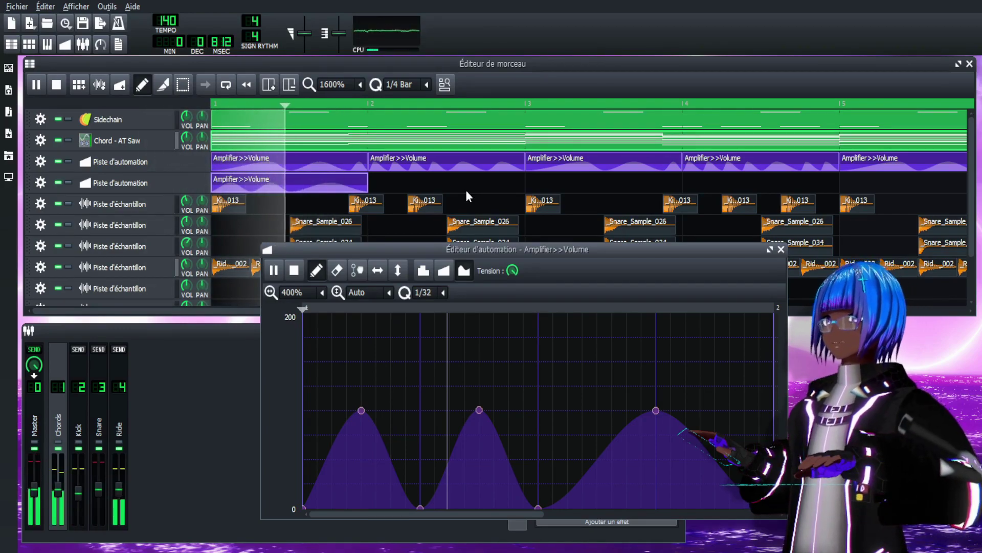
pyautogui.press('space')
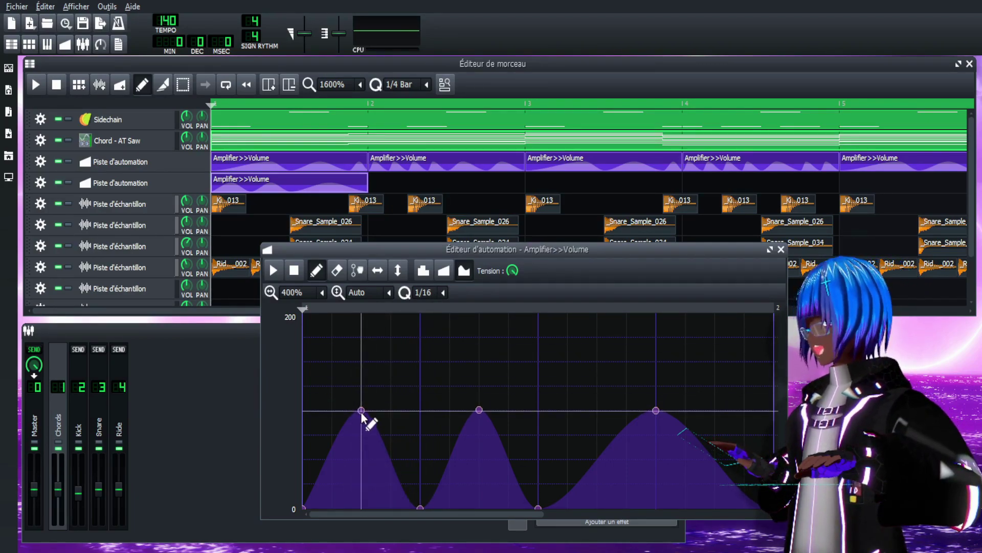
# At 1/16 quantization, move the peaks in beats 1 and 2 one sixteenth earlier at the same level, and play the song.
pyautogui.moveTo(352, 409); pyautogui.dragTo(341, 409)
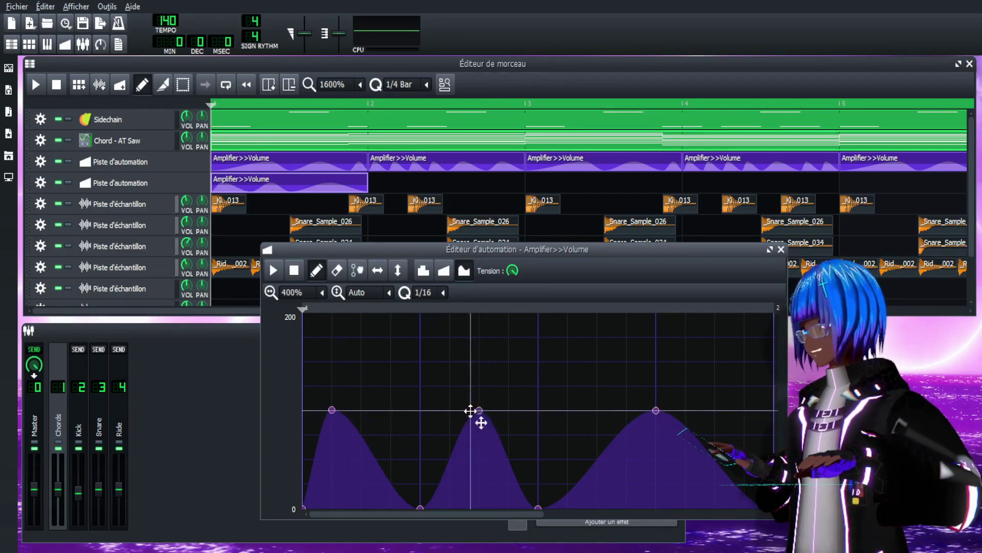
pyautogui.moveTo(470, 410); pyautogui.dragTo(459, 411)
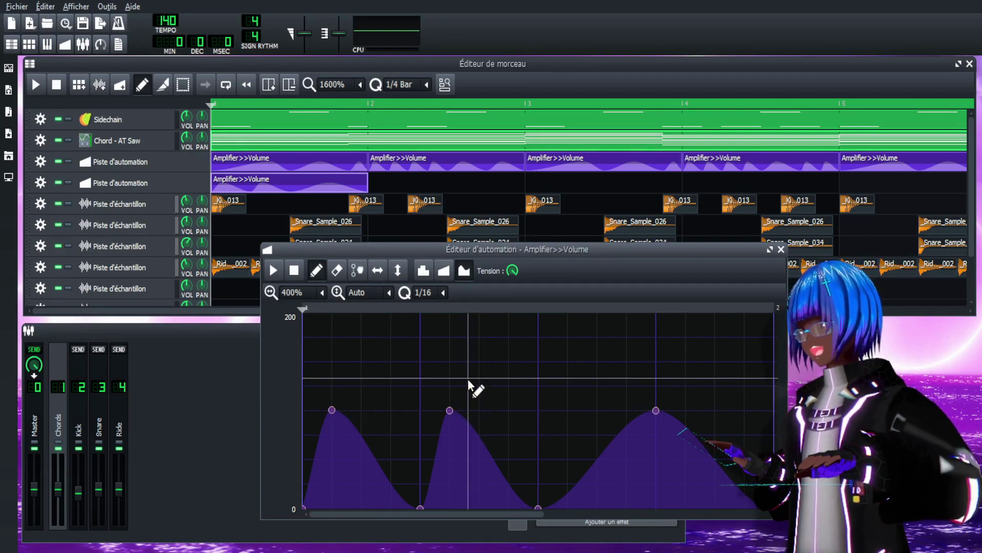
pyautogui.press('space')
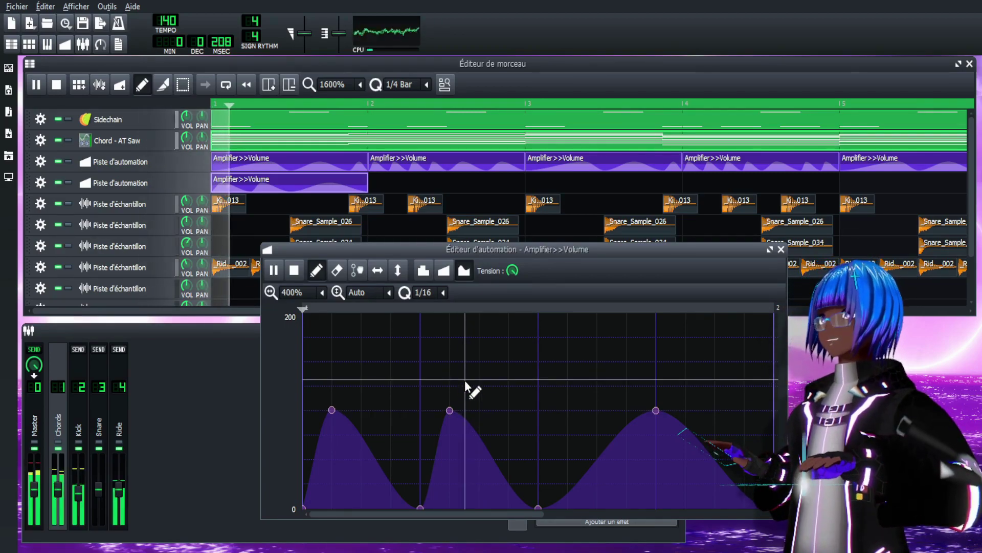
pyautogui.press('space')
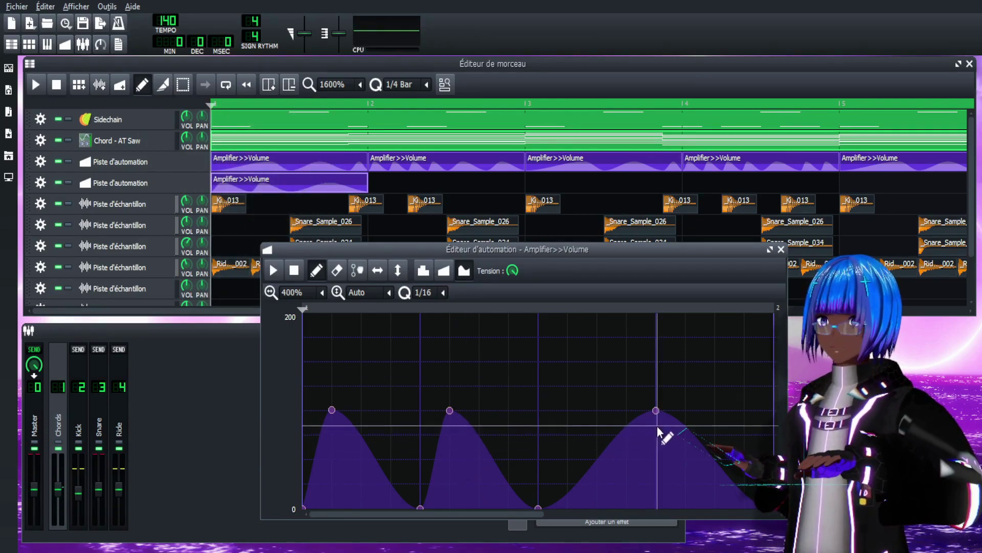
pyautogui.press('space')
# Remove the peak at beat 4 and shorten the Amplifier volume clip to half a bar.
pyautogui.scroll(-1, 351, 315)
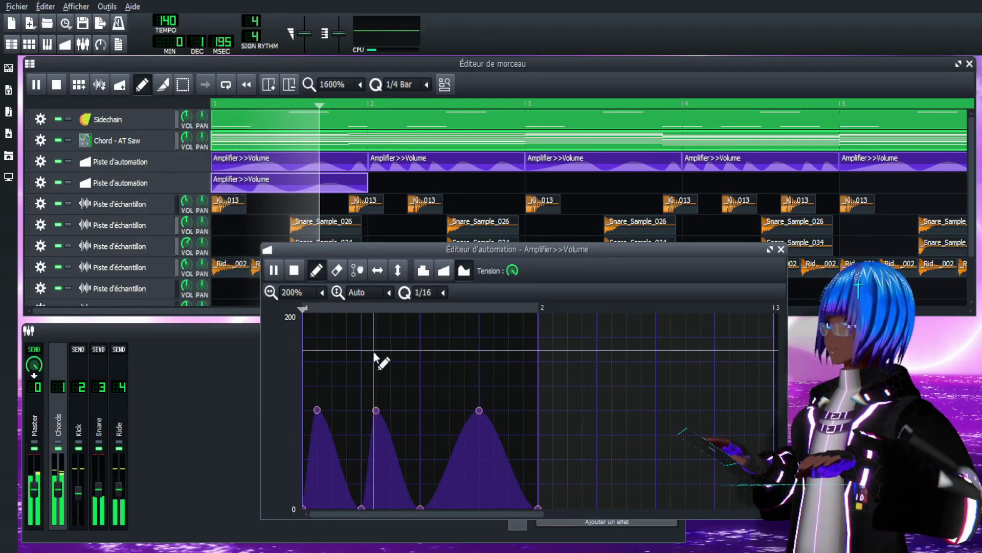
pyautogui.rightClick(480, 411)
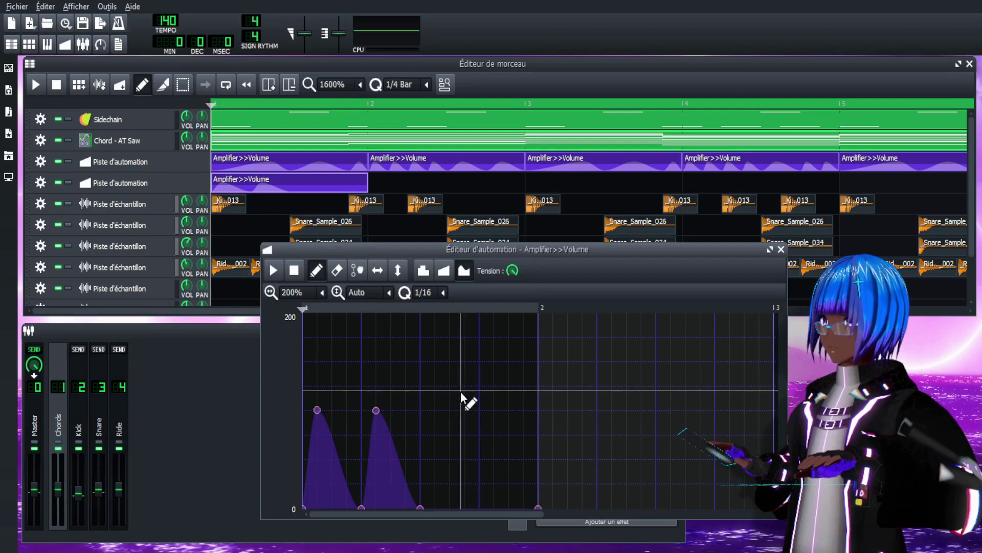
pyautogui.click(372, 185)
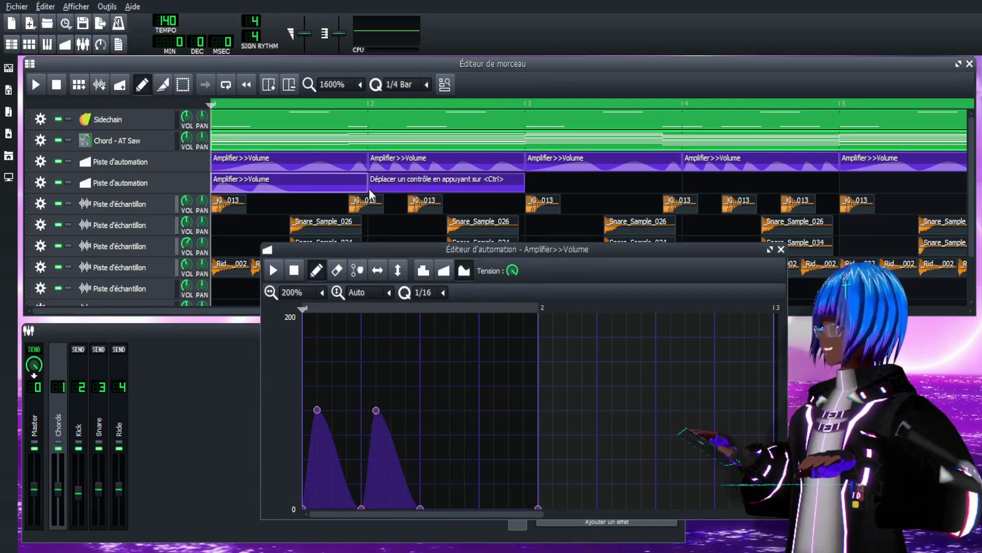
pyautogui.middleClick(374, 187)
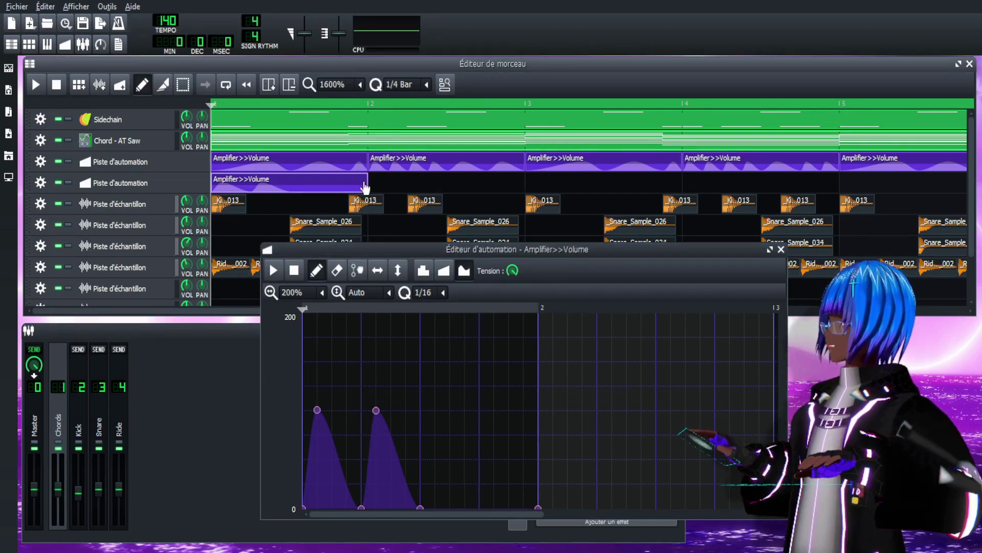
pyautogui.moveTo(364, 188)
pyautogui.mouseDown()
pyautogui.moveTo(288, 188)
pyautogui.moveTo(361, 189)
pyautogui.mouseUp()
# In a copy of the clip placed at beat 3, centre both peaks within their beats and trim the copy to half a bar.
pyautogui.moveTo(320, 411); pyautogui.dragTo(390, 412)
pyautogui.press('space')
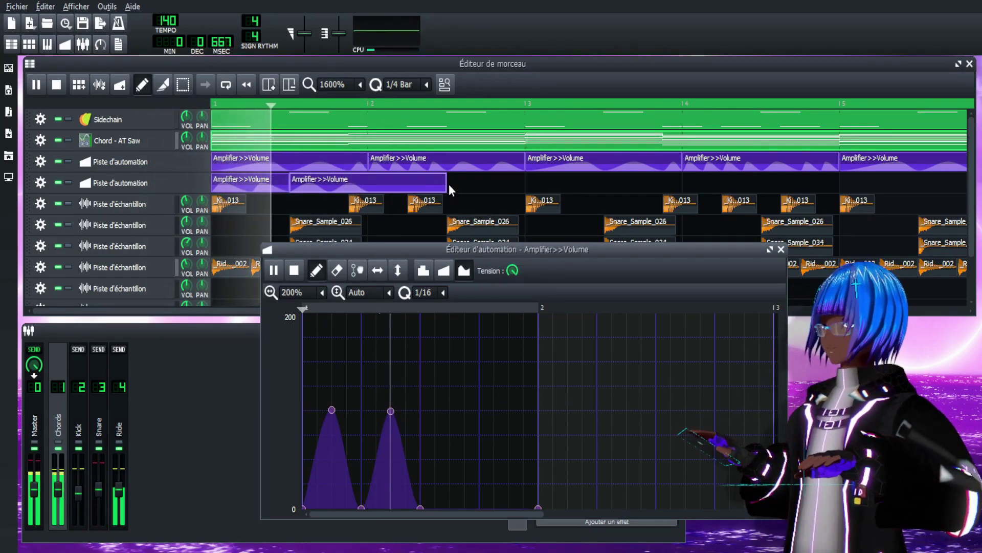
pyautogui.press('space')
pyautogui.moveTo(443, 183); pyautogui.dragTo(385, 184)
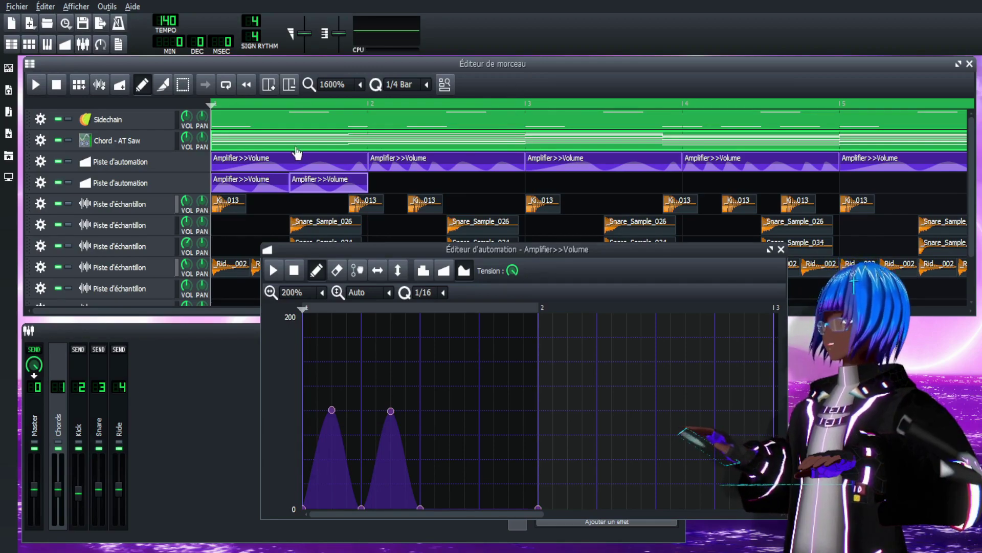
# Open the first half-bar clip in the automation editor and play the song to compare both half-bar curves.
pyautogui.doubleClick(286, 186)
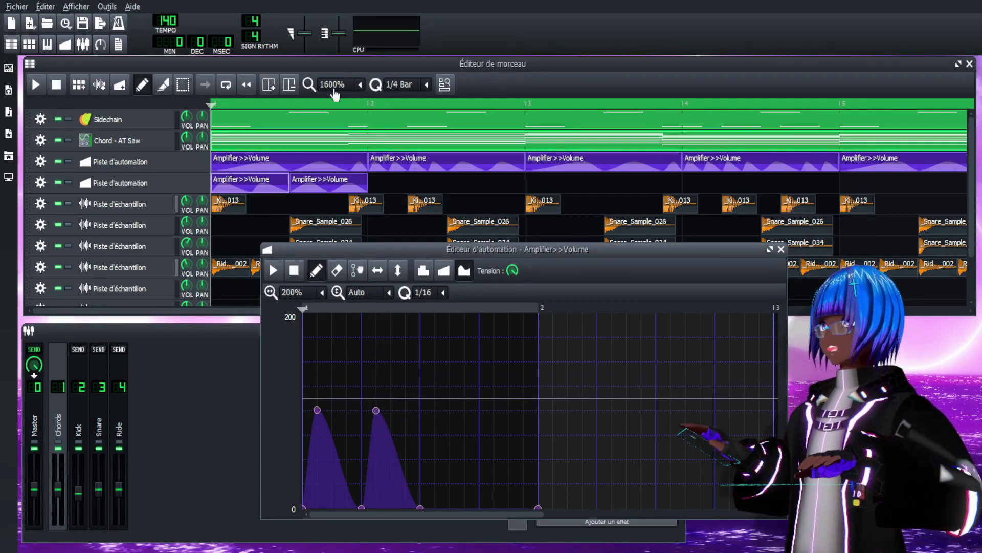
pyautogui.click(475, 78)
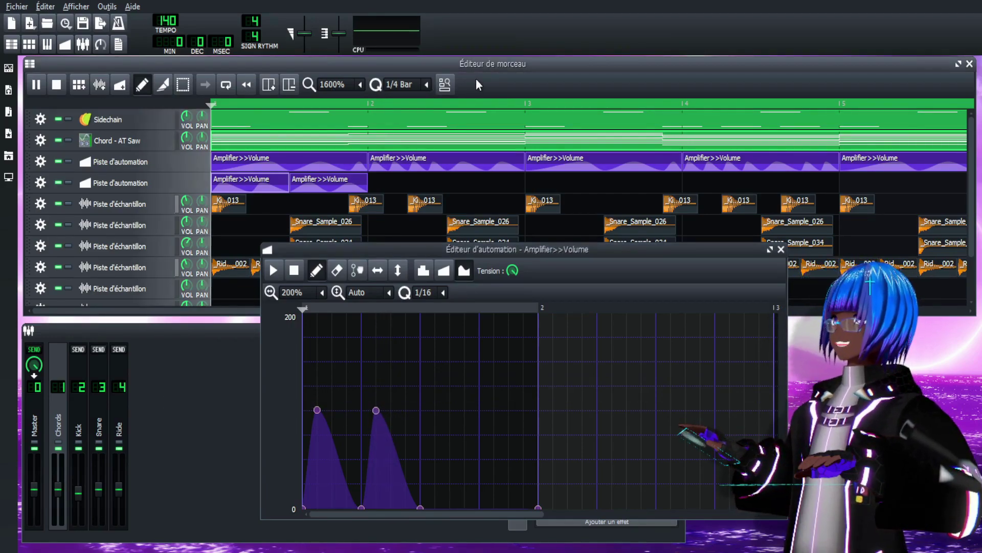
pyautogui.press('space')
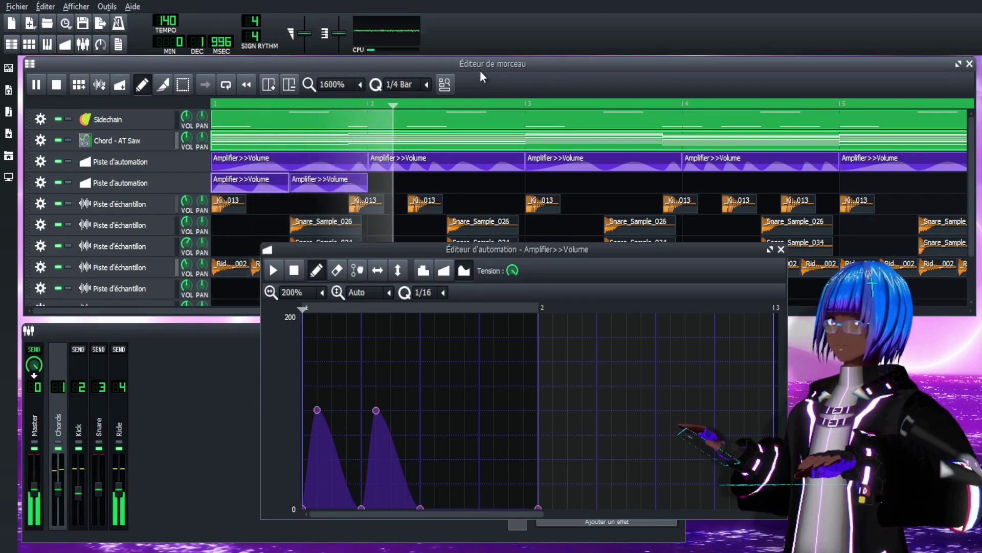
pyautogui.press('space')
pyautogui.press('space')
pyautogui.press('space')
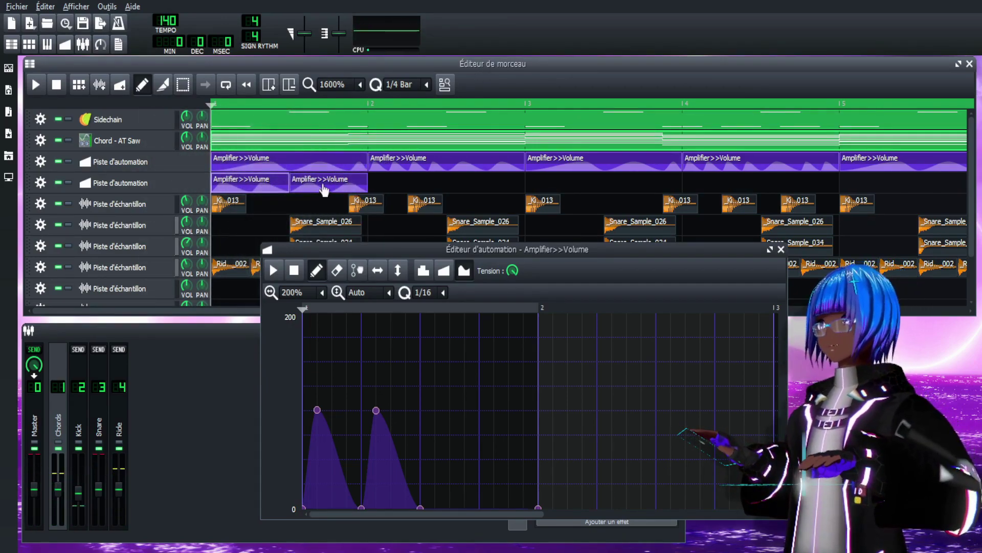
# Copy the two half-bar volume clips into bar 2 and disable the first automation track.
pyautogui.moveTo(320, 182); pyautogui.dragTo(399, 182)
pyautogui.moveTo(282, 194); pyautogui.dragTo(504, 183)
pyautogui.click(58, 162)
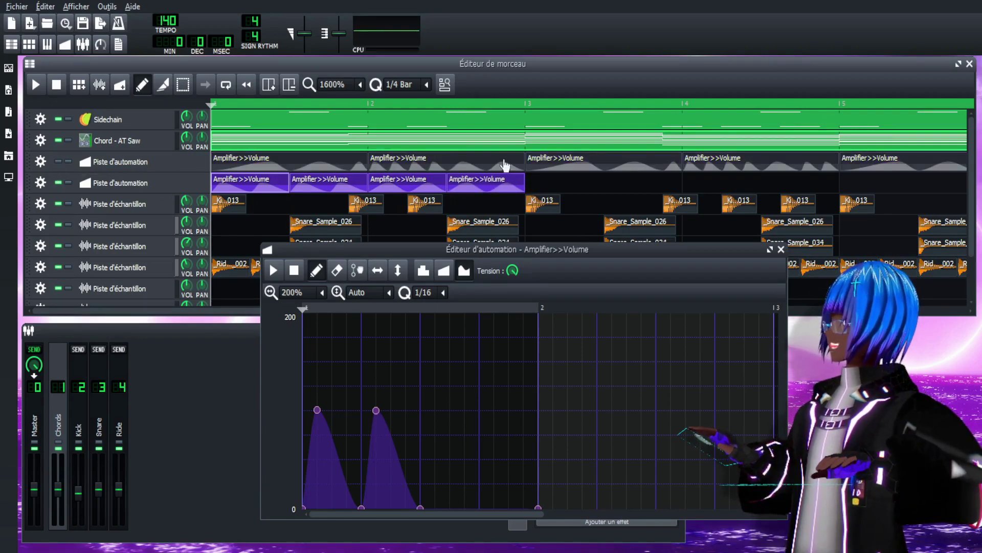
# Play the song twice from the start to hear the alternating half-bar volume clips.
pyautogui.press('space')
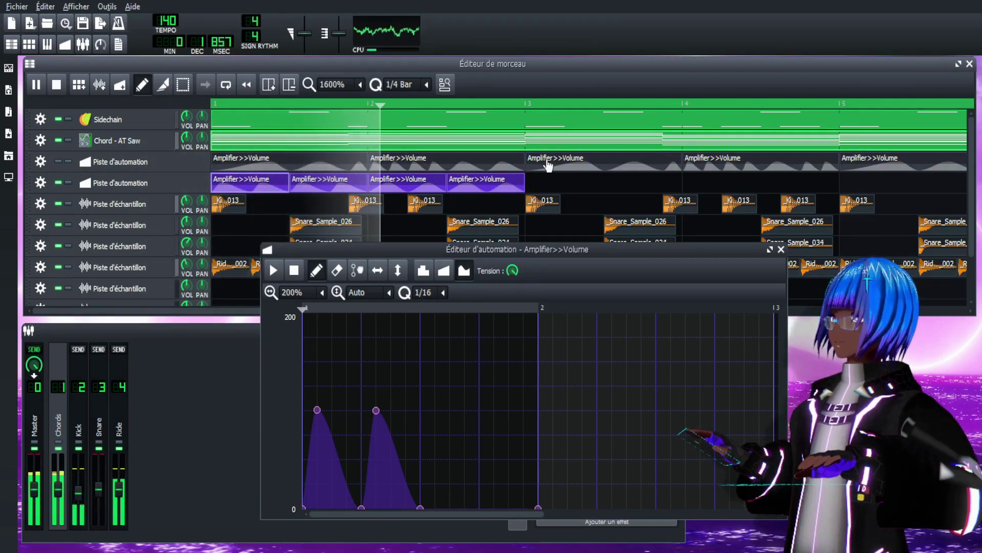
pyautogui.press('space')
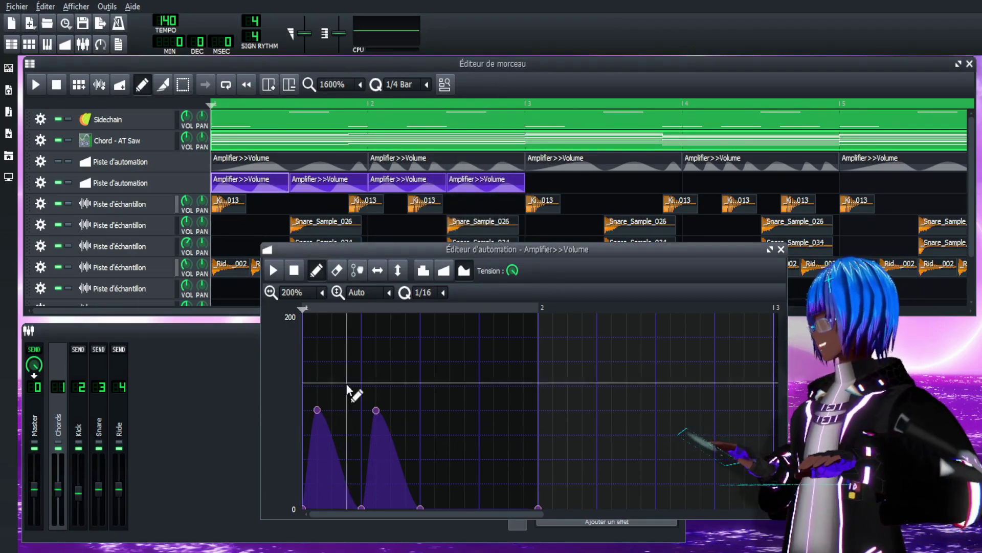
pyautogui.click(560, 60)
pyautogui.press('space')
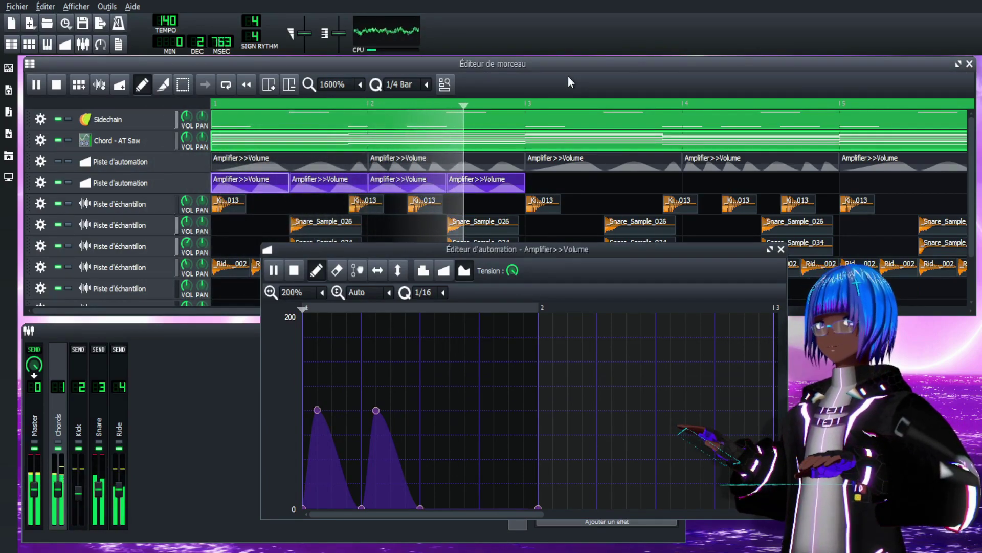
pyautogui.press('space')
# Set the automation quantization to 1/32 and reshape the first clip's curve into four evenly spaced, symmetric peaks across its half bar.
pyautogui.moveTo(317, 409); pyautogui.dragTo(384, 409)
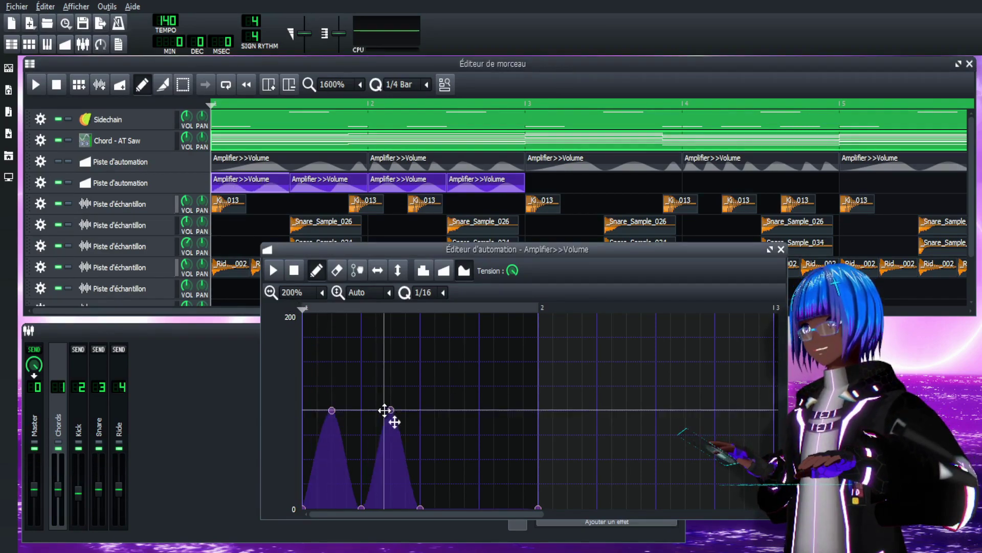
pyautogui.scroll(-1, 435, 296)
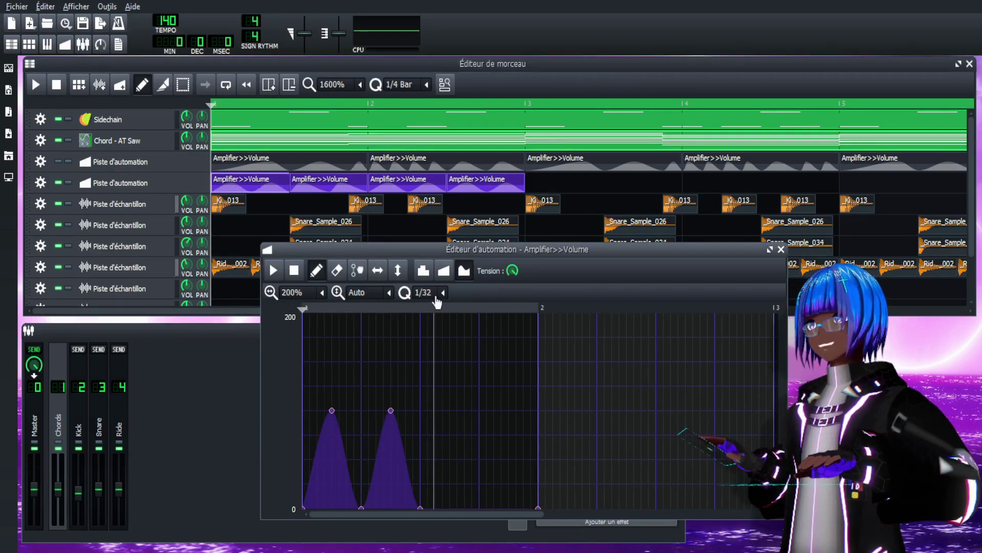
pyautogui.click(317, 410)
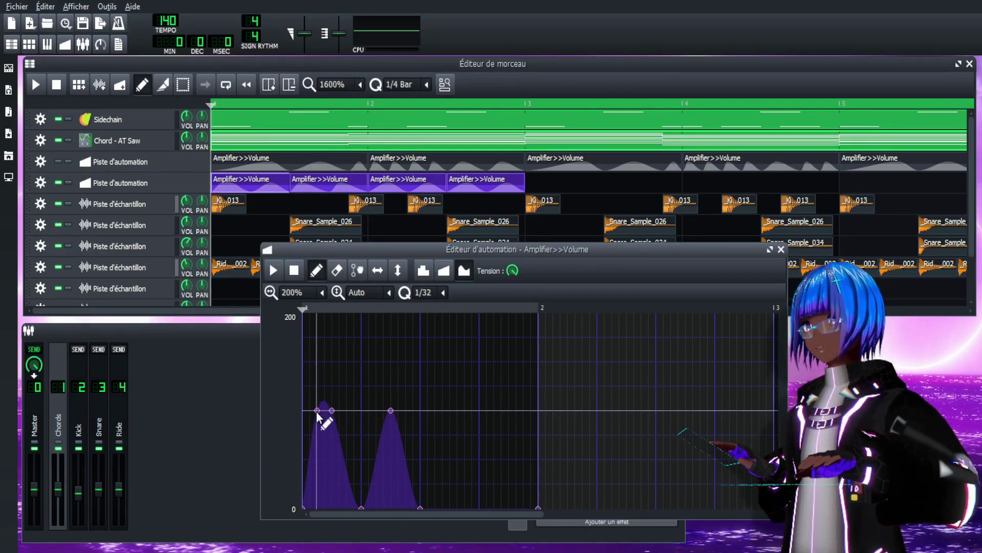
pyautogui.moveTo(330, 461); pyautogui.dragTo(331, 512)
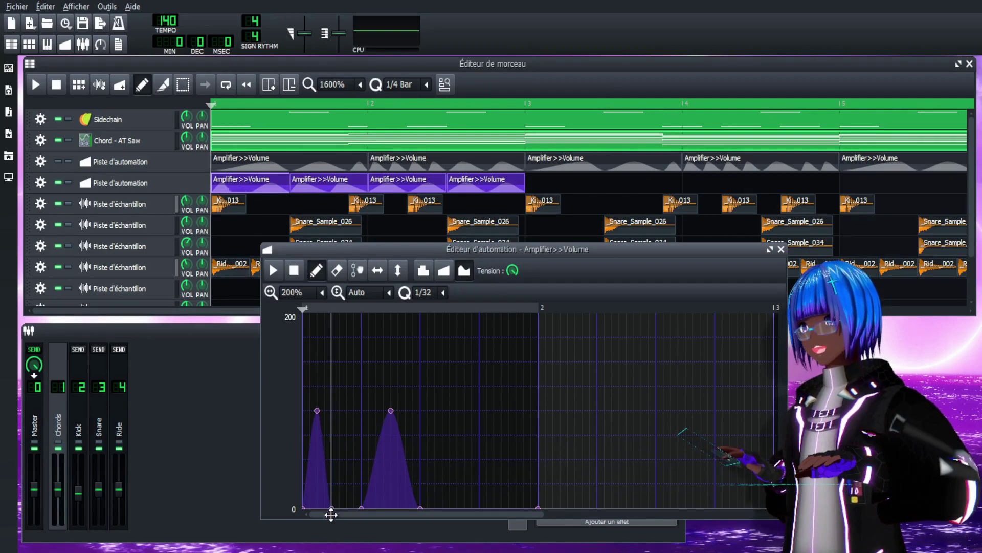
pyautogui.click(346, 409)
pyautogui.click(376, 410)
pyautogui.click(390, 508)
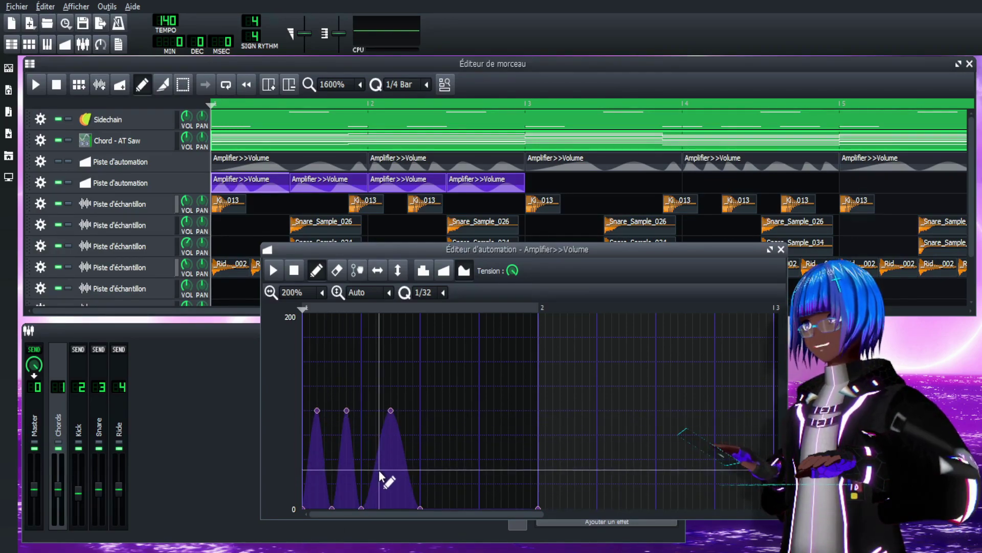
pyautogui.click(405, 410)
# Replace the other half-bar volume clips with a copy of the four-peak clip at beat 3, trimming the original to half a bar.
pyautogui.click(326, 188)
pyautogui.moveTo(344, 192); pyautogui.dragTo(436, 180)
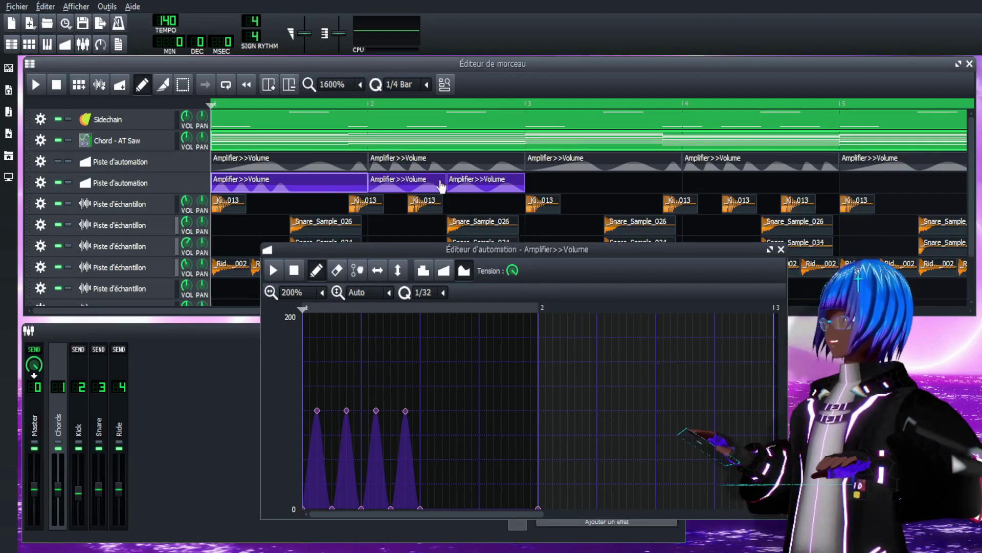
pyautogui.middleClick(454, 187)
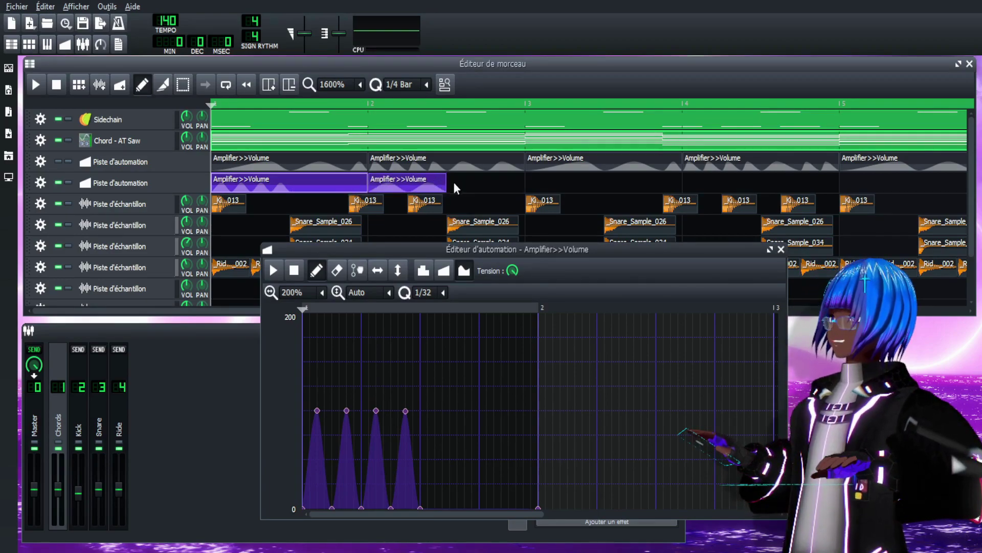
pyautogui.middleClick(379, 189)
pyautogui.moveTo(368, 183); pyautogui.dragTo(290, 183)
pyautogui.moveTo(218, 191); pyautogui.dragTo(296, 193)
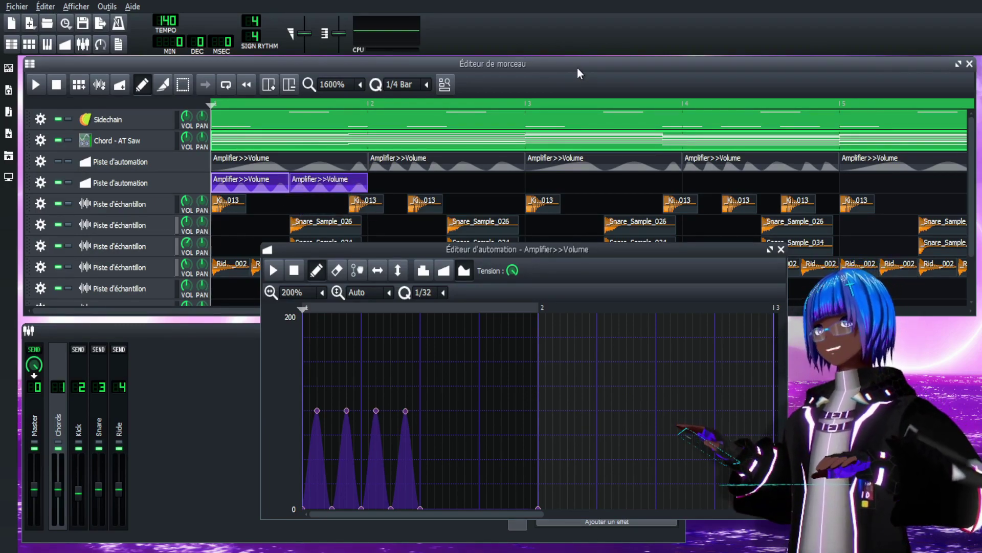
# Play the four-peak rhythm, then fill both halves of bar 2 with four-peak clips on the second automation track.
pyautogui.press('space')
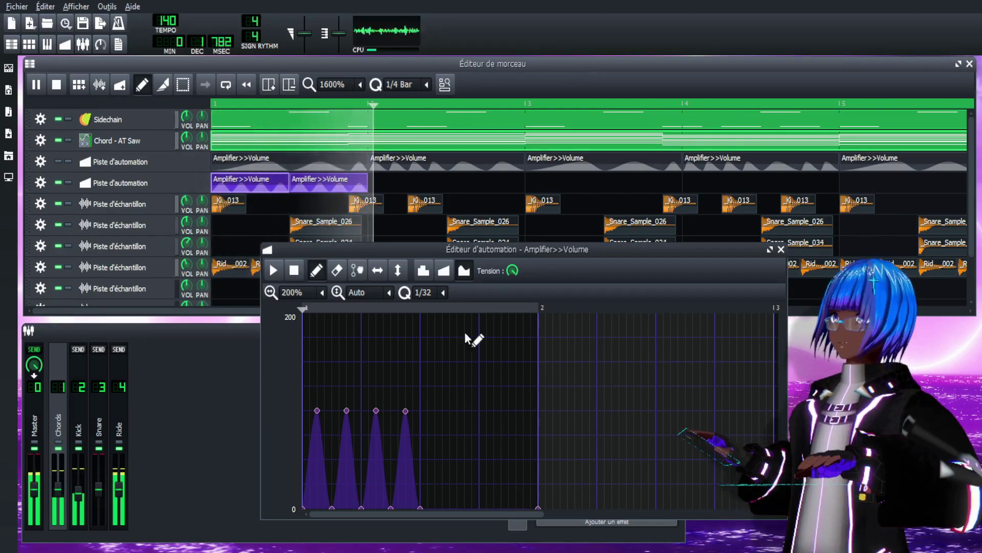
pyautogui.press('space')
pyautogui.moveTo(344, 180); pyautogui.dragTo(501, 180)
pyautogui.moveTo(256, 184); pyautogui.dragTo(413, 183)
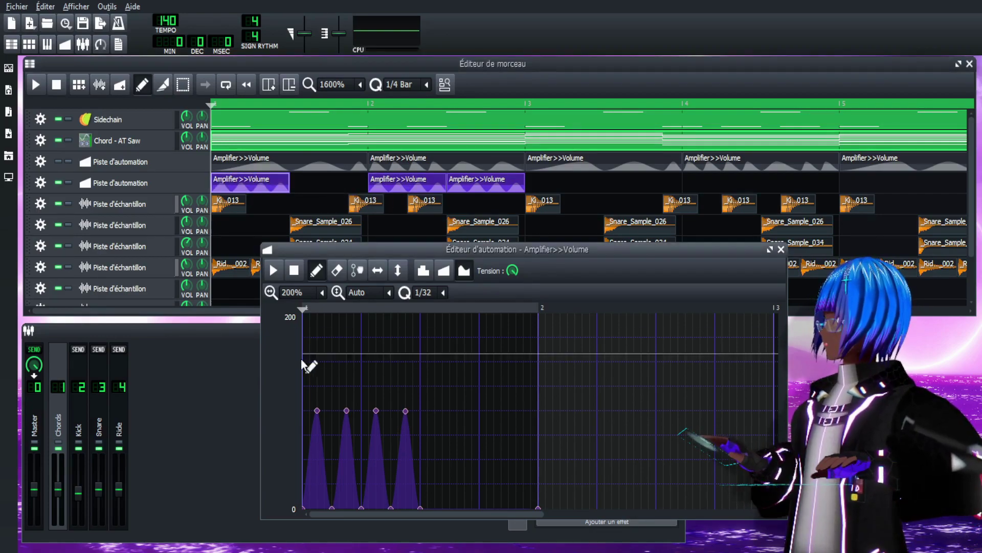
# Shift all four peaks in the first clip one 1/32 step earlier and trim the clip back to half a bar.
pyautogui.scroll(-1, 299, 289)
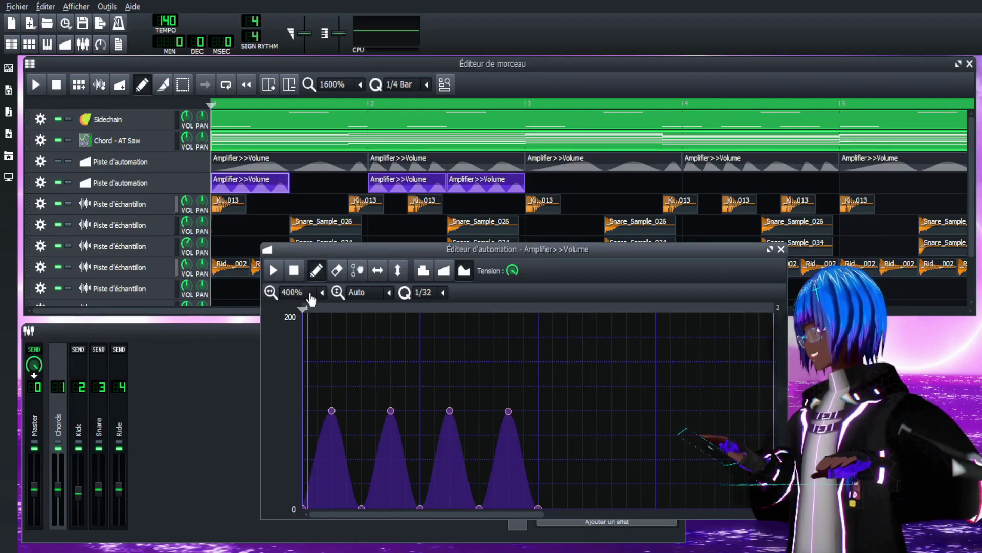
pyautogui.scroll(-1, 299, 289)
pyautogui.scroll(1, 299, 289)
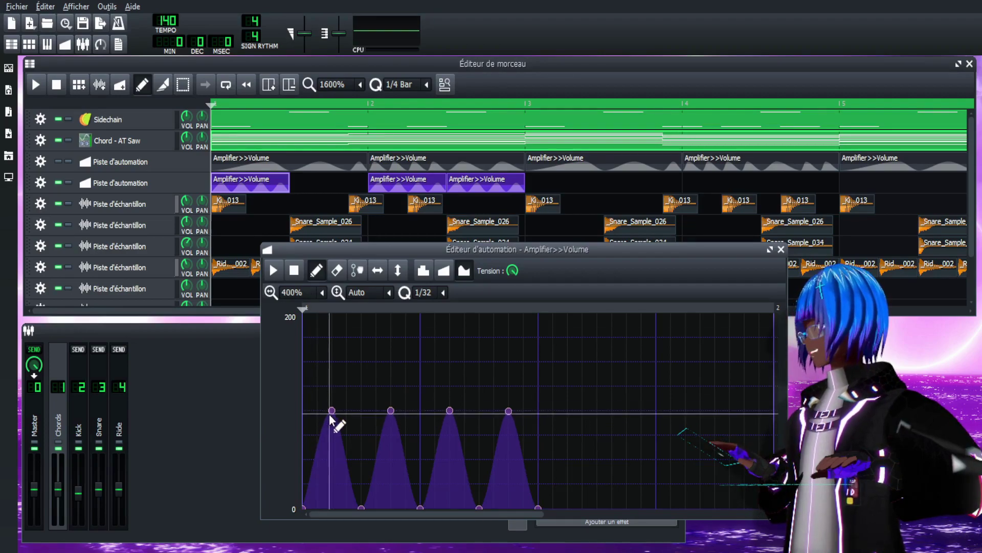
pyautogui.moveTo(331, 411); pyautogui.dragTo(317, 410)
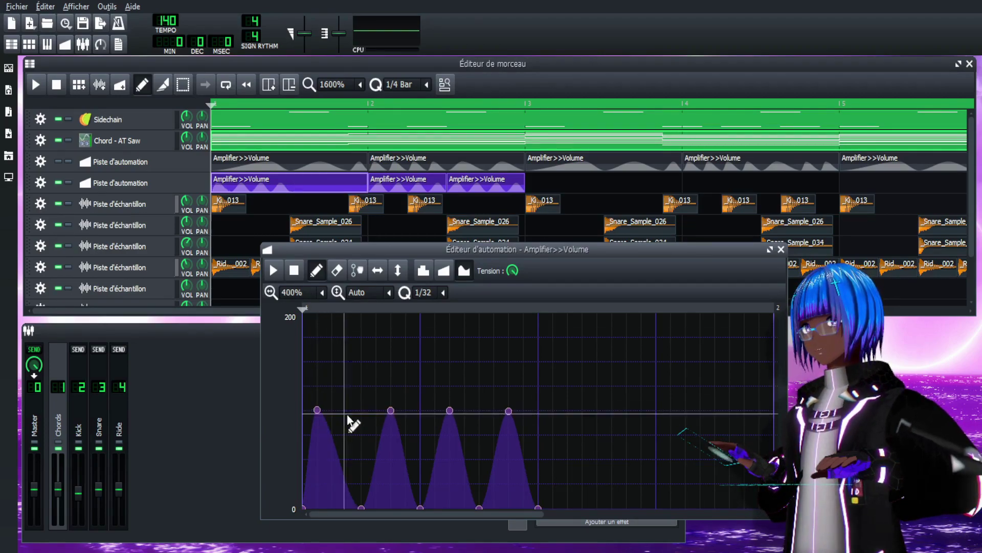
pyautogui.moveTo(391, 410); pyautogui.dragTo(376, 410)
pyautogui.moveTo(450, 411); pyautogui.dragTo(435, 411)
pyautogui.moveTo(508, 410); pyautogui.dragTo(494, 408)
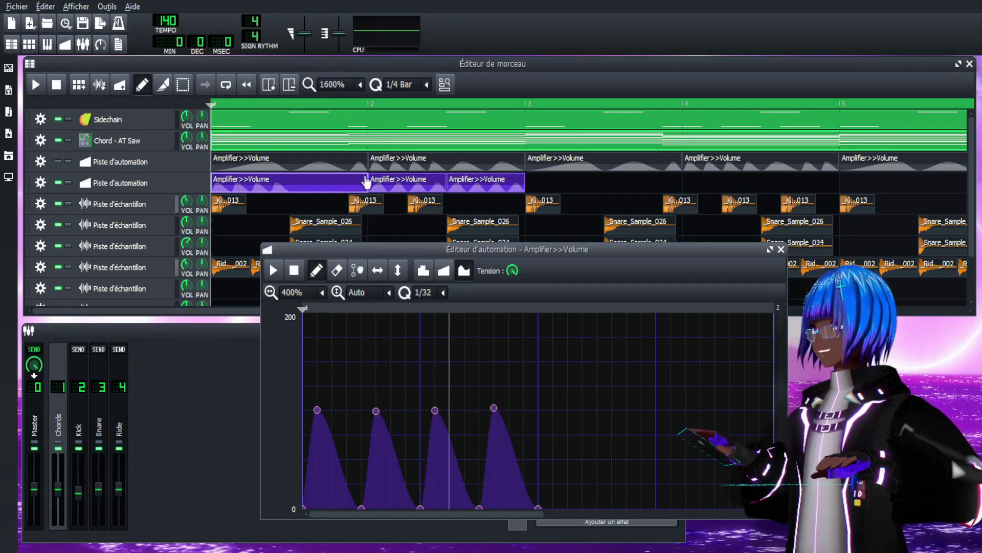
pyautogui.moveTo(366, 186); pyautogui.dragTo(300, 188)
# Open the half-bar clips at bar 2 and at beat 3 to compare their curves, and play the song.
pyautogui.doubleClick(393, 187)
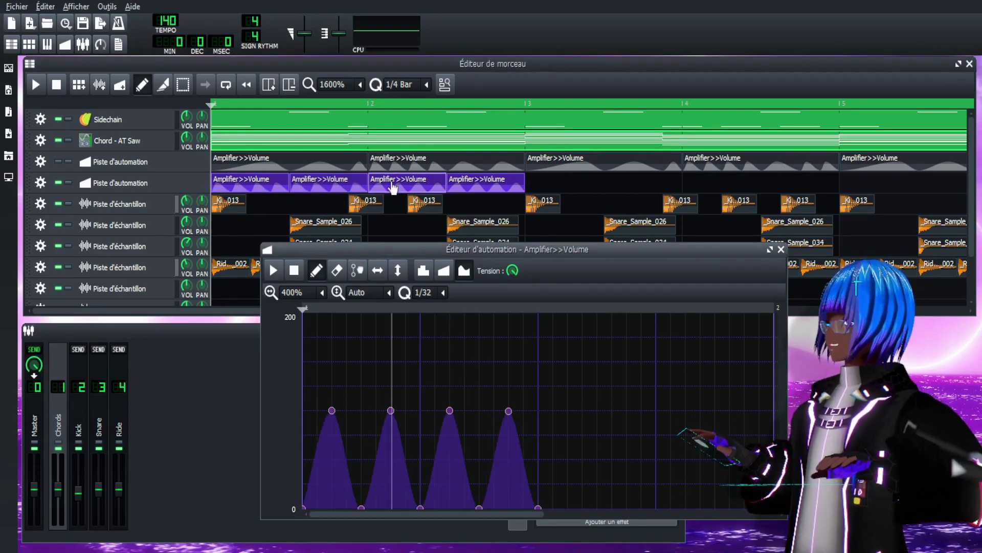
pyautogui.doubleClick(339, 187)
pyautogui.click(515, 74)
pyautogui.press('space')
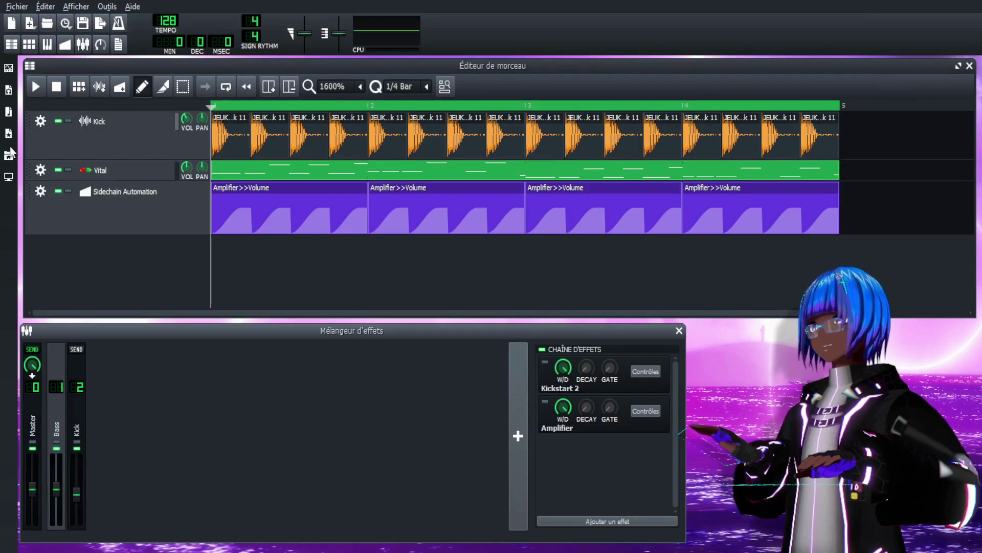
# Add the Sidechain preset to the 128 BPM song as a new track and open its Triple Oscillator instrument window.
pyautogui.click(9, 153)
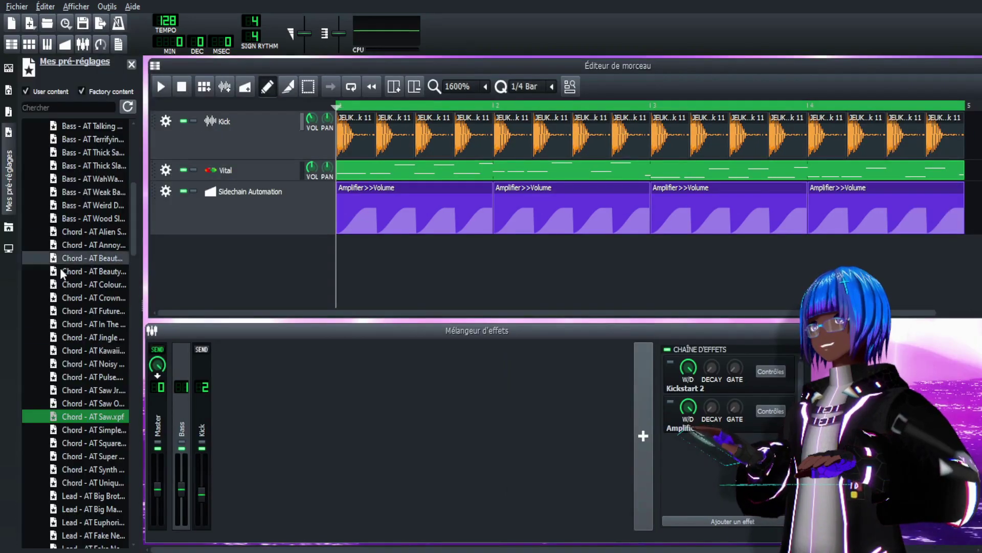
pyautogui.moveTo(81, 470); pyautogui.dragTo(326, 308)
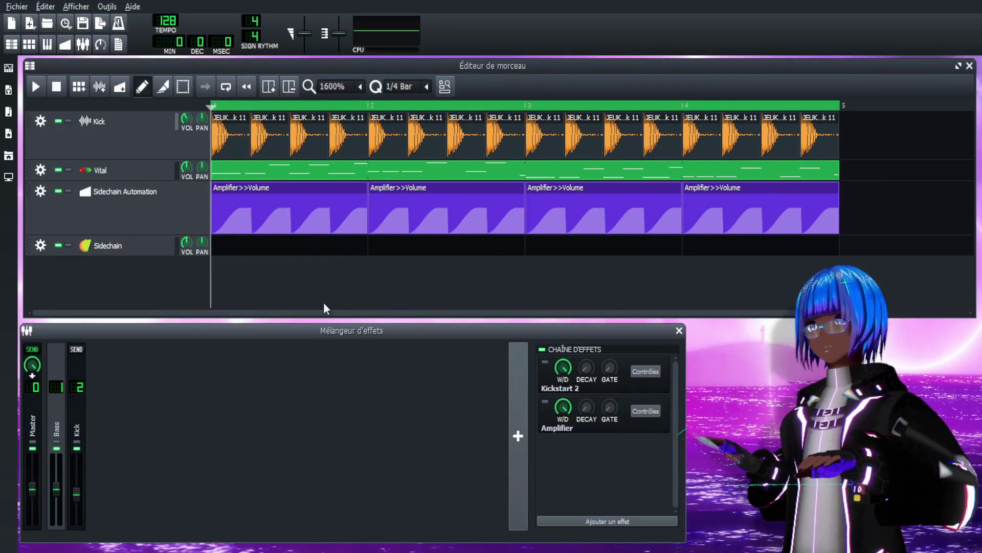
pyautogui.click(110, 246)
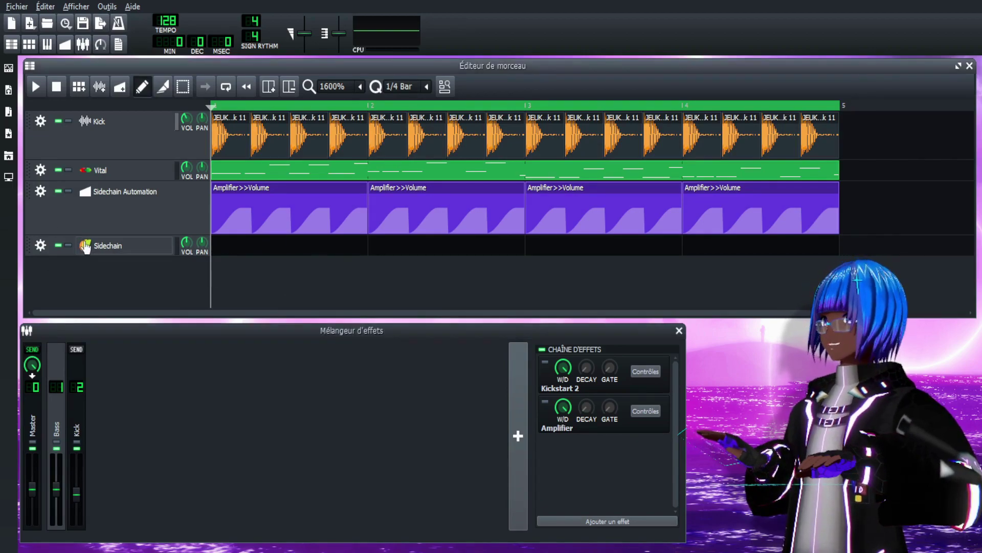
pyautogui.moveTo(899, 252); pyautogui.dragTo(432, 212)
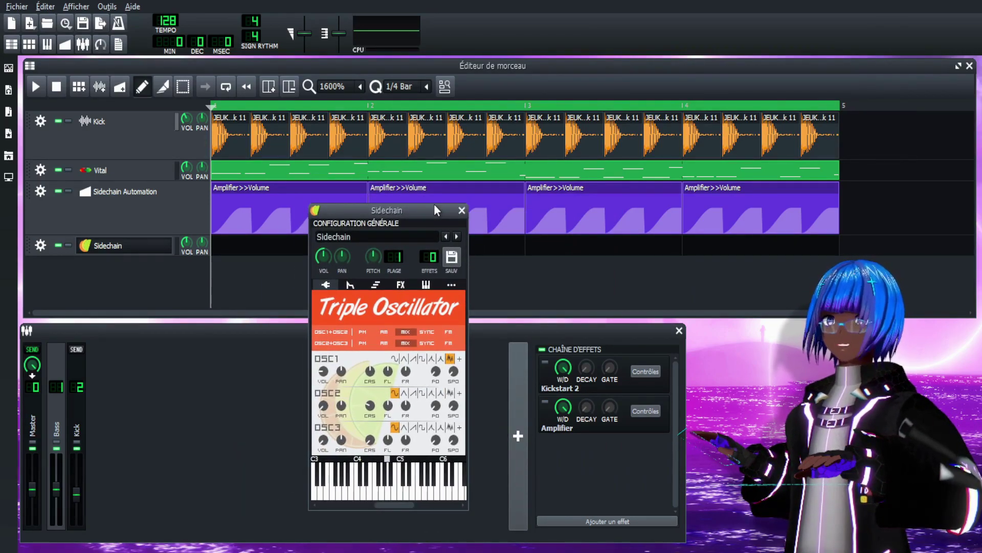
pyautogui.moveTo(432, 208); pyautogui.dragTo(459, 212)
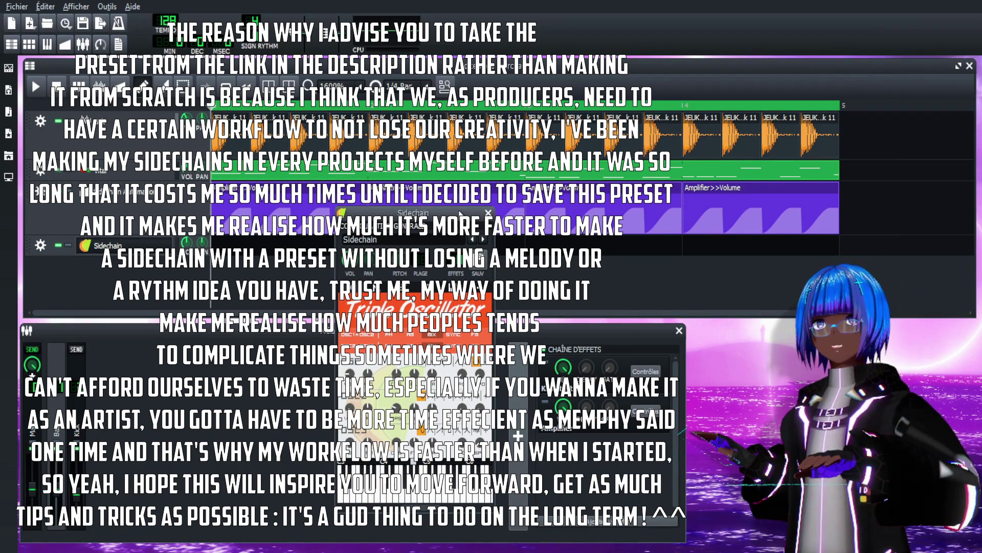
pyautogui.moveTo(459, 212); pyautogui.dragTo(453, 213)
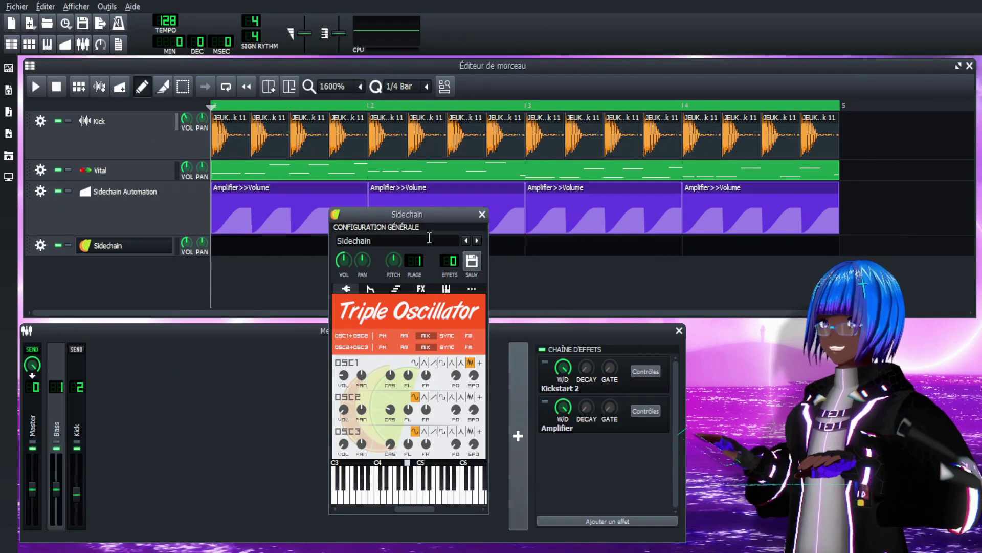
pyautogui.moveTo(429, 217); pyautogui.dragTo(465, 193)
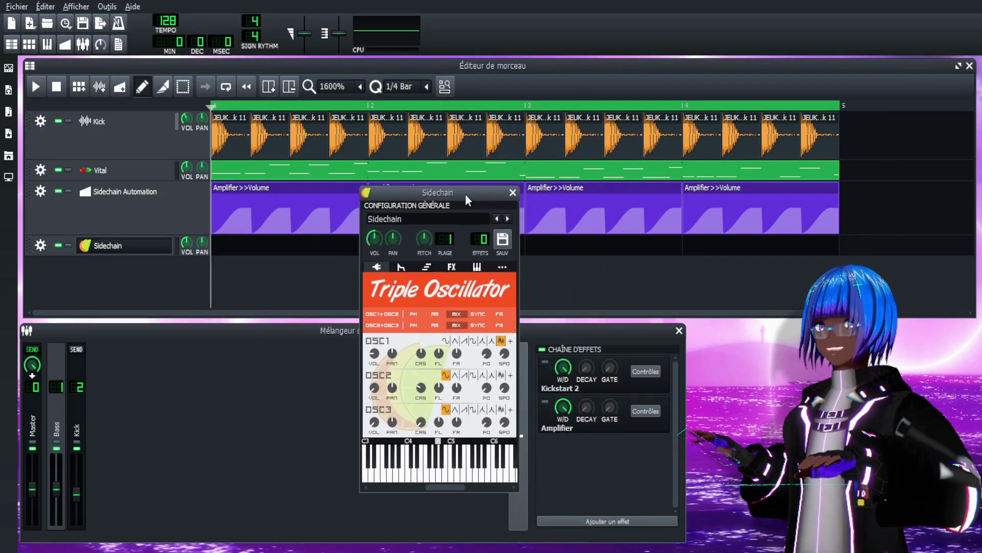
# Inspect the Peak Controller's settings in the Sidechain instrument's effects chain, then close them.
pyautogui.click(452, 266)
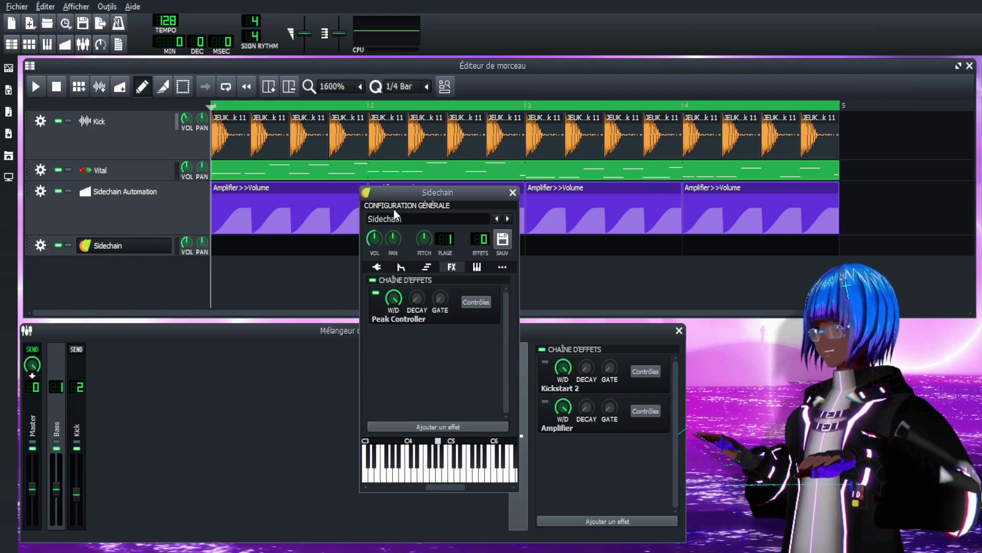
pyautogui.moveTo(410, 197); pyautogui.dragTo(423, 199)
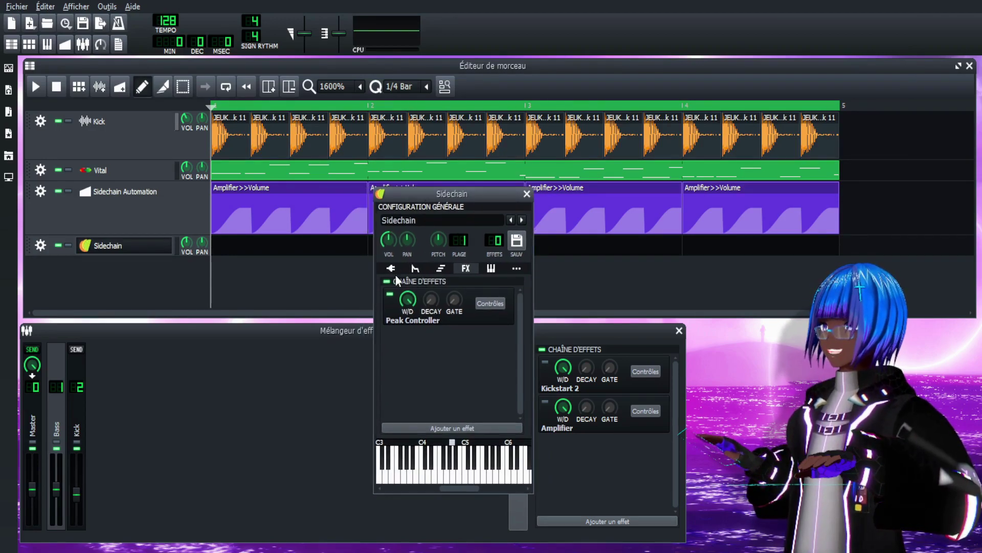
pyautogui.click(500, 305)
pyautogui.moveTo(695, 334); pyautogui.dragTo(572, 314)
pyautogui.click(709, 308)
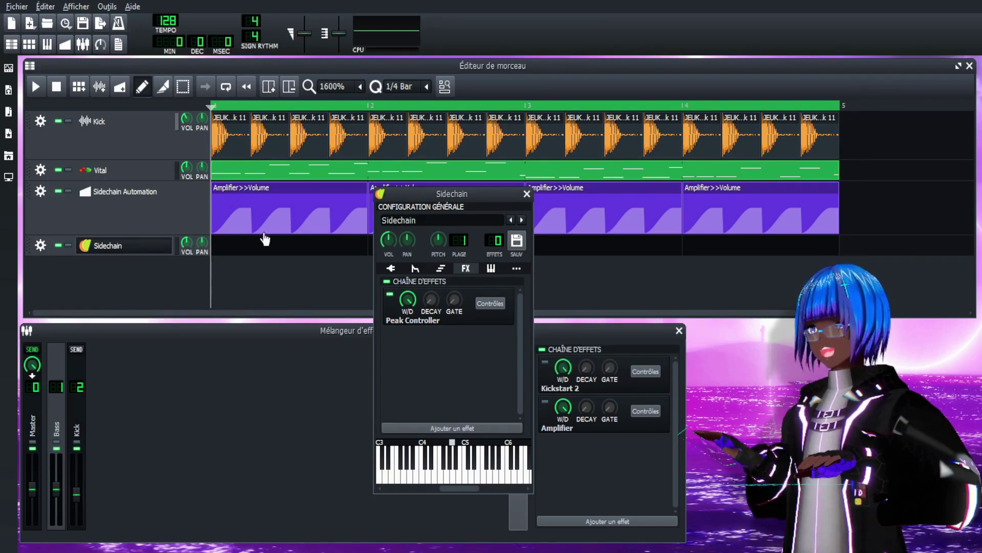
# Review the Sidechain preset's Triple Oscillator settings alongside its effects chain.
pyautogui.click(389, 268)
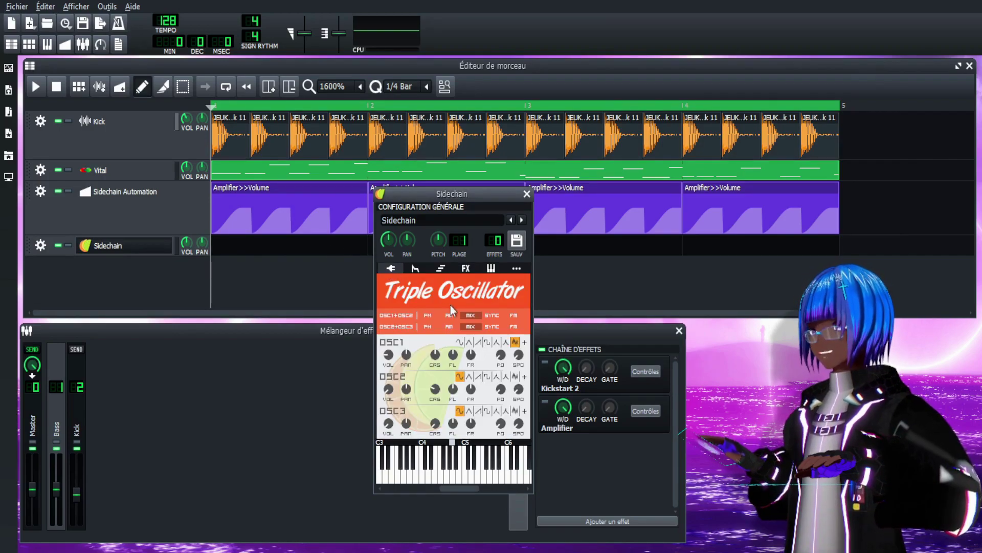
pyautogui.click(465, 268)
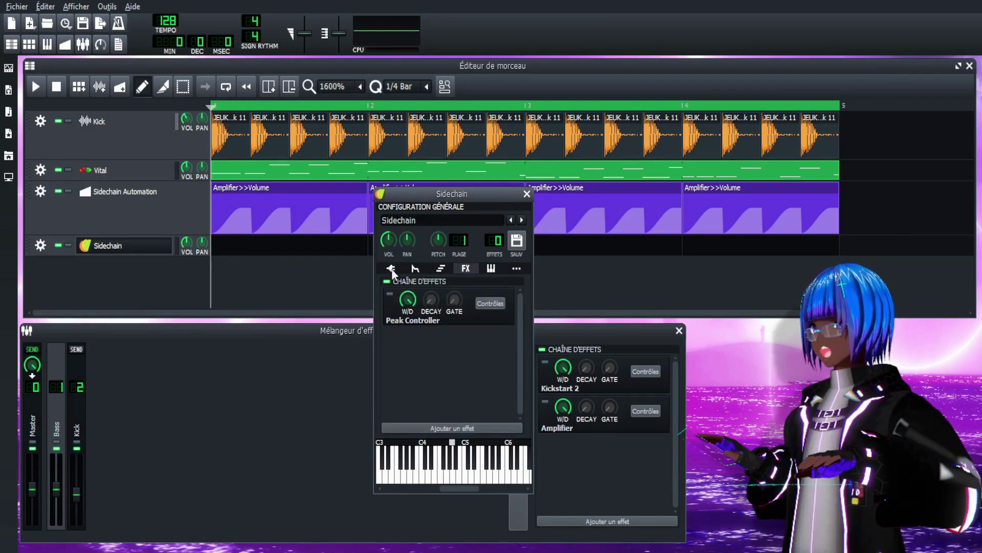
pyautogui.click(391, 268)
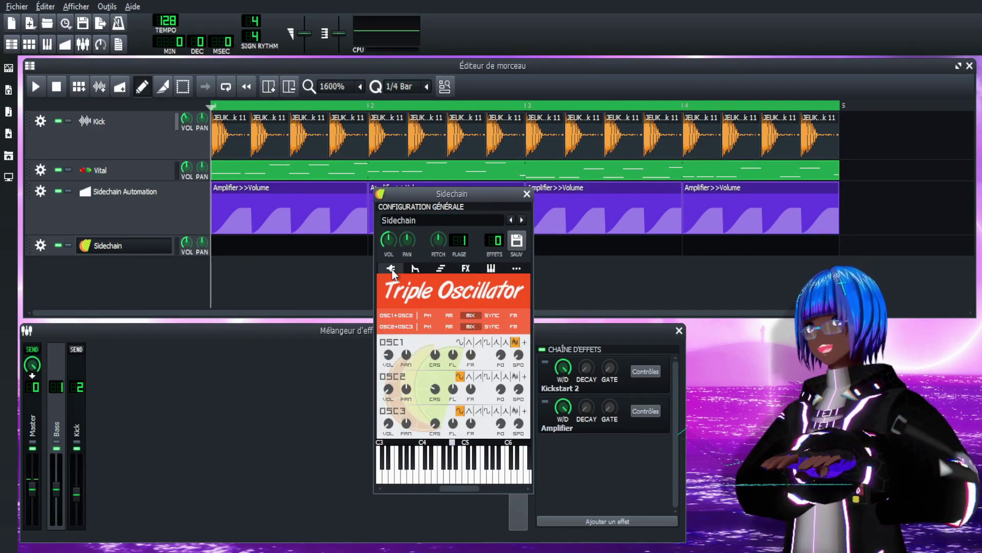
pyautogui.click(466, 269)
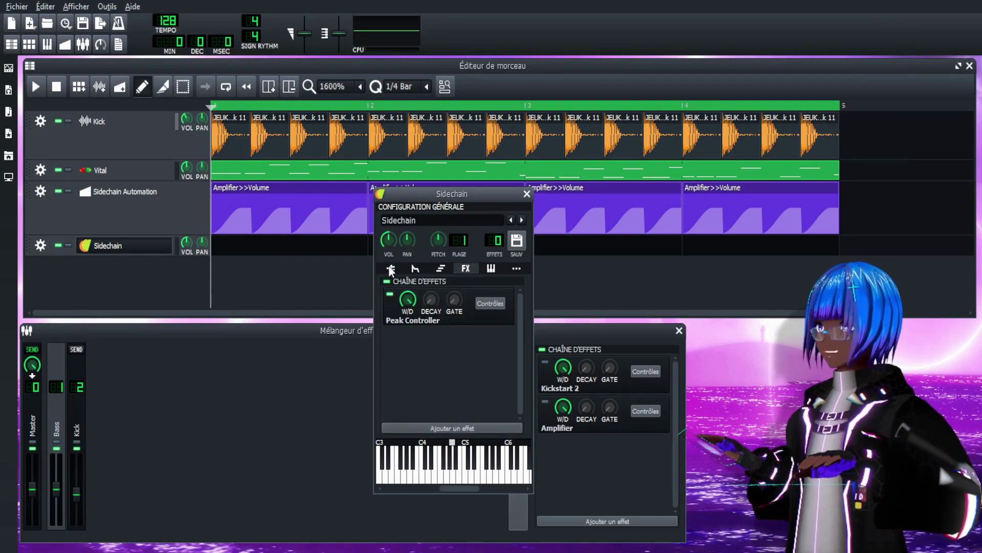
pyautogui.click(390, 268)
pyautogui.moveTo(509, 196)
pyautogui.mouseDown()
pyautogui.moveTo(442, 208)
pyautogui.moveTo(496, 242)
pyautogui.moveTo(487, 230)
pyautogui.moveTo(524, 185)
pyautogui.mouseUp()
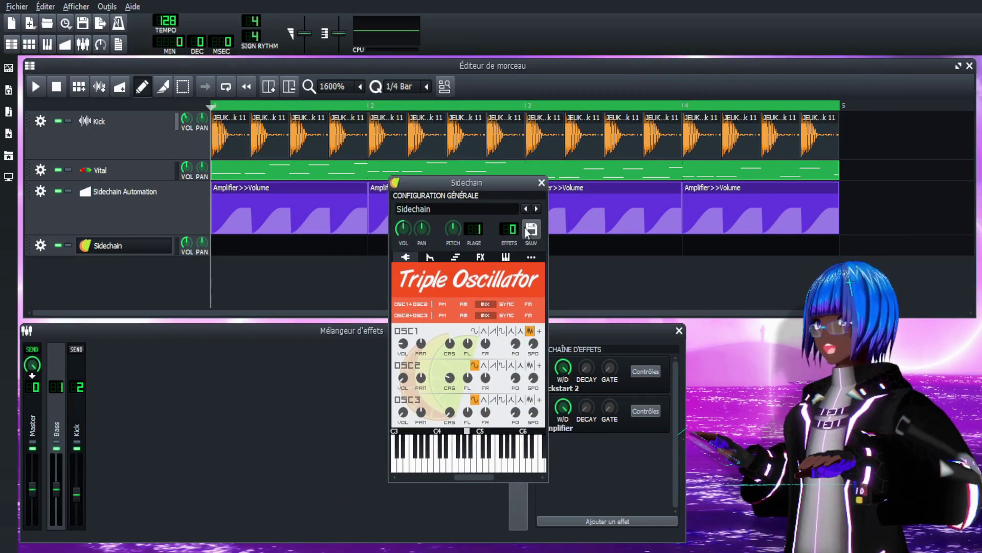
# Move the Sidechain track above the Kick track and close its instrument window.
pyautogui.moveTo(31, 245); pyautogui.dragTo(32, 78)
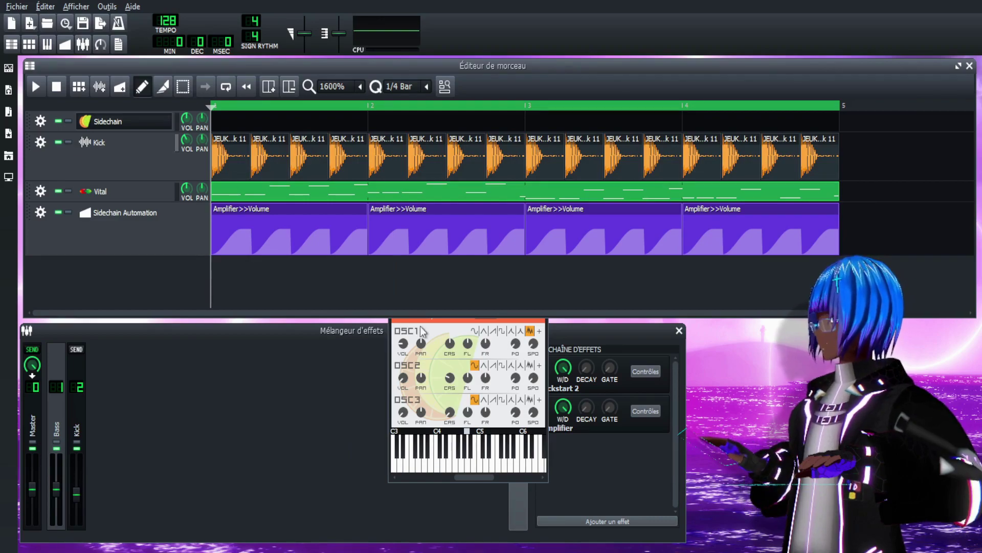
pyautogui.click(438, 337)
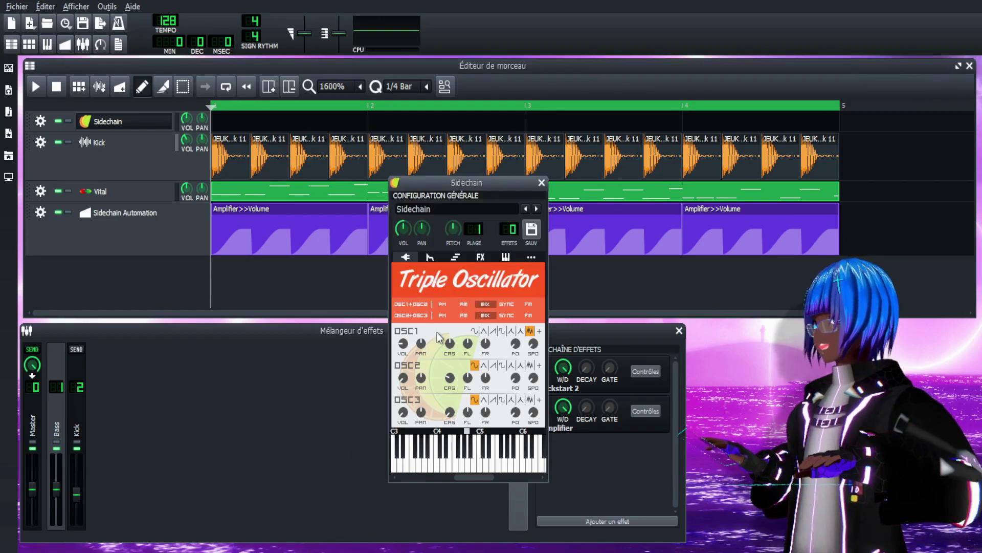
pyautogui.click(540, 184)
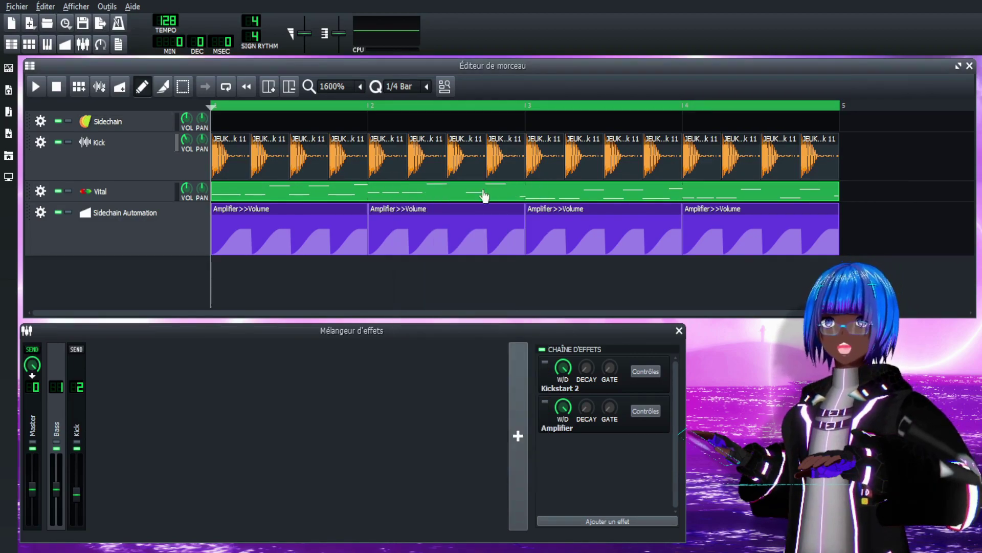
# Create a clip in bar 1 of the Sidechain track and open it in the piano roll.
pyautogui.click(305, 121)
pyautogui.doubleClick(306, 121)
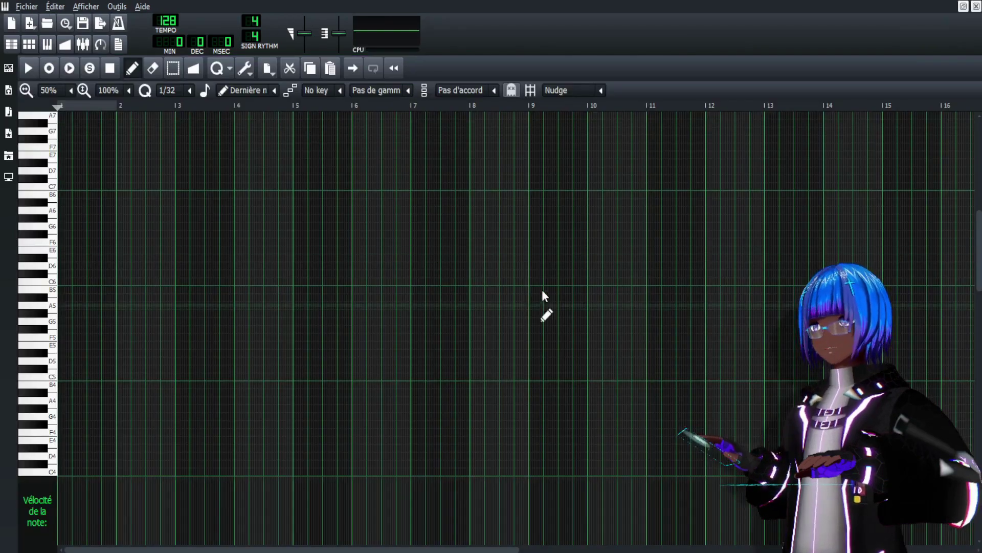
# Fill bar 1 of the Sidechain clip with four consecutive quarter-length A4 notes and play them back.
pyautogui.scroll(1, 165, 93)
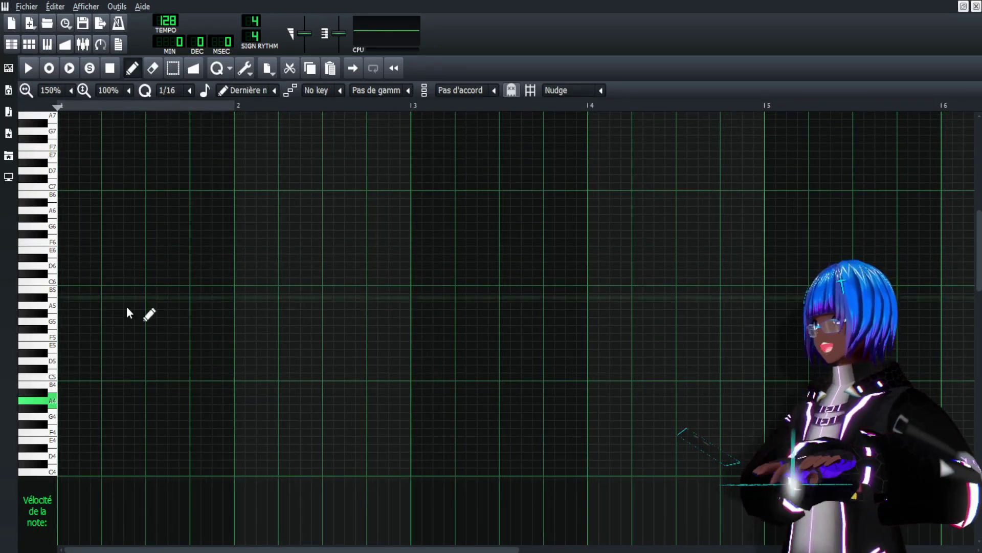
pyautogui.scroll(-2, 70, 347)
pyautogui.click(70, 339)
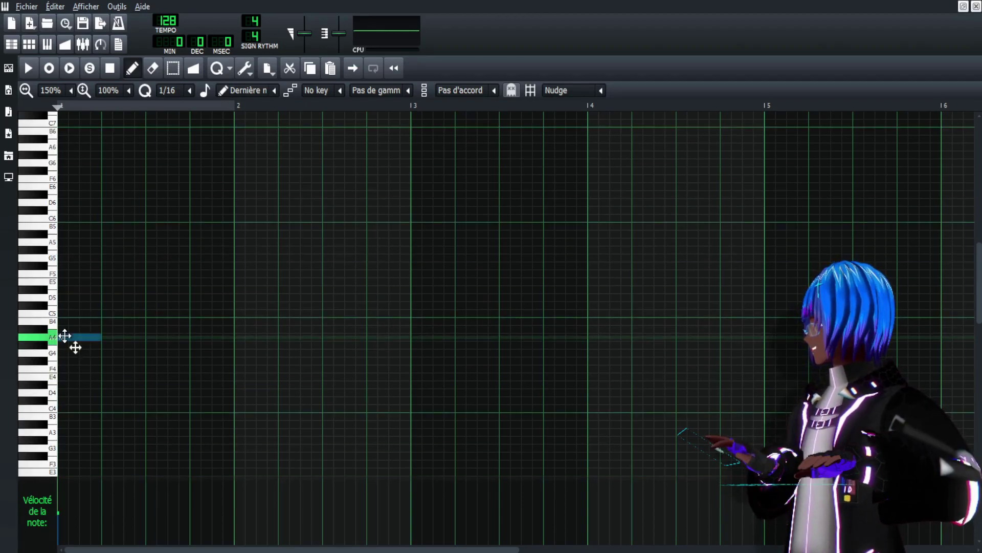
pyautogui.click(103, 338)
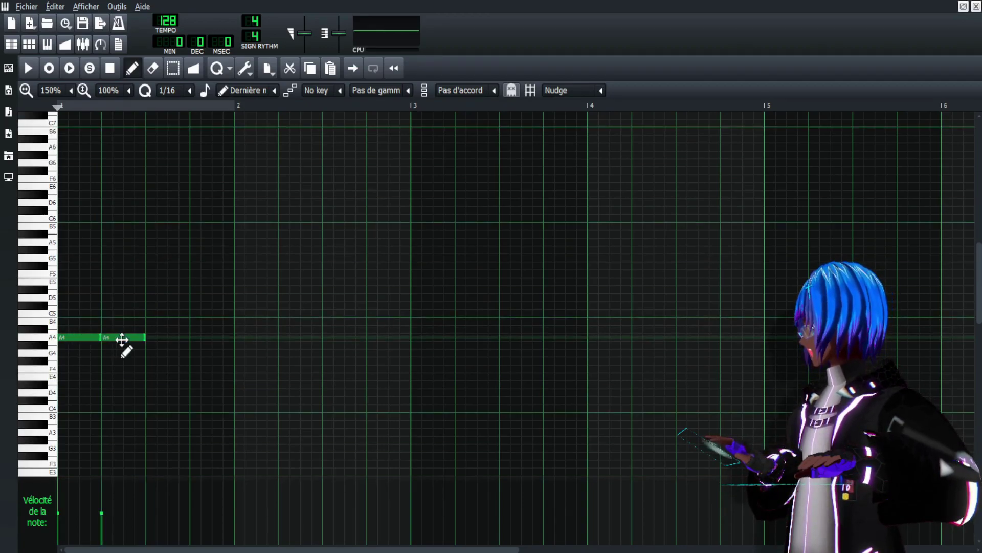
pyautogui.click(149, 338)
pyautogui.click(192, 337)
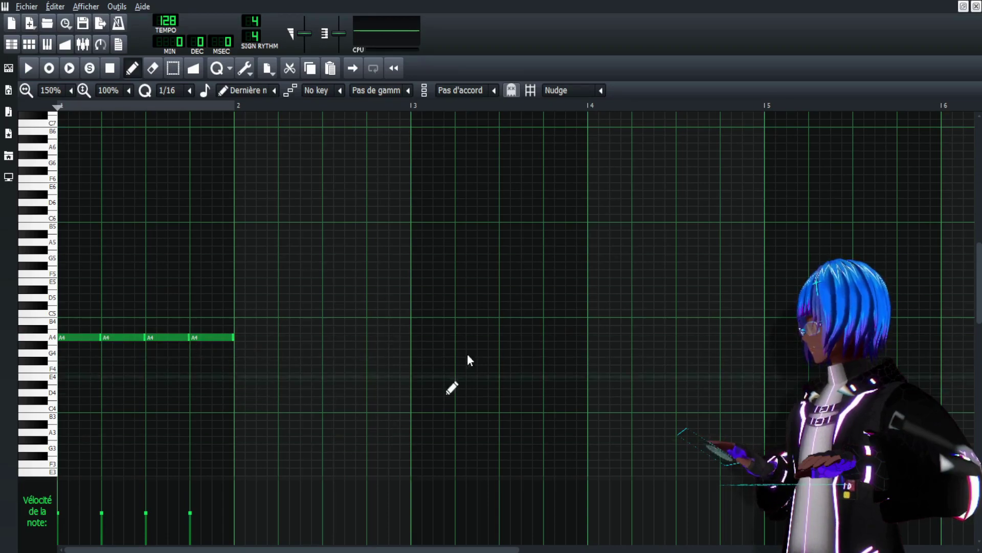
pyautogui.press('space')
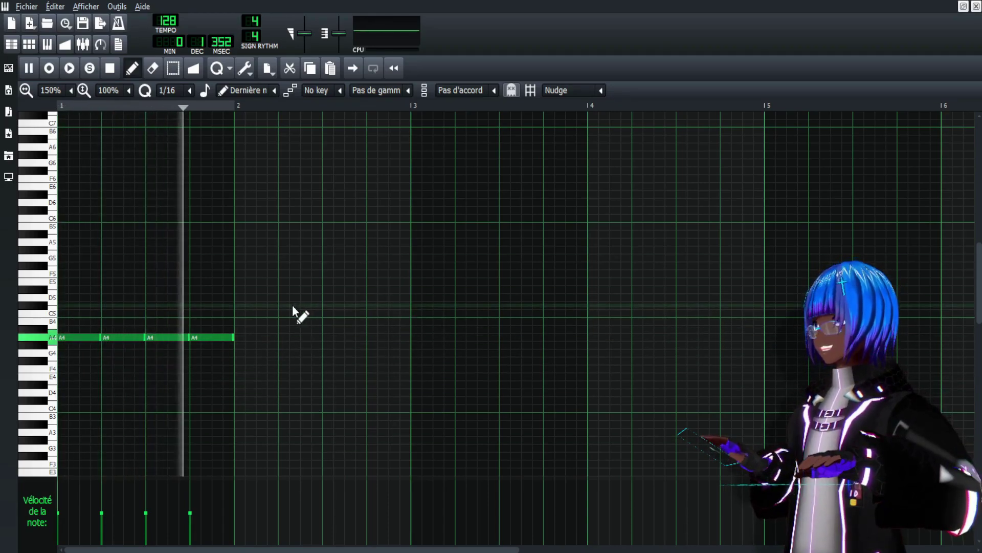
pyautogui.press('space')
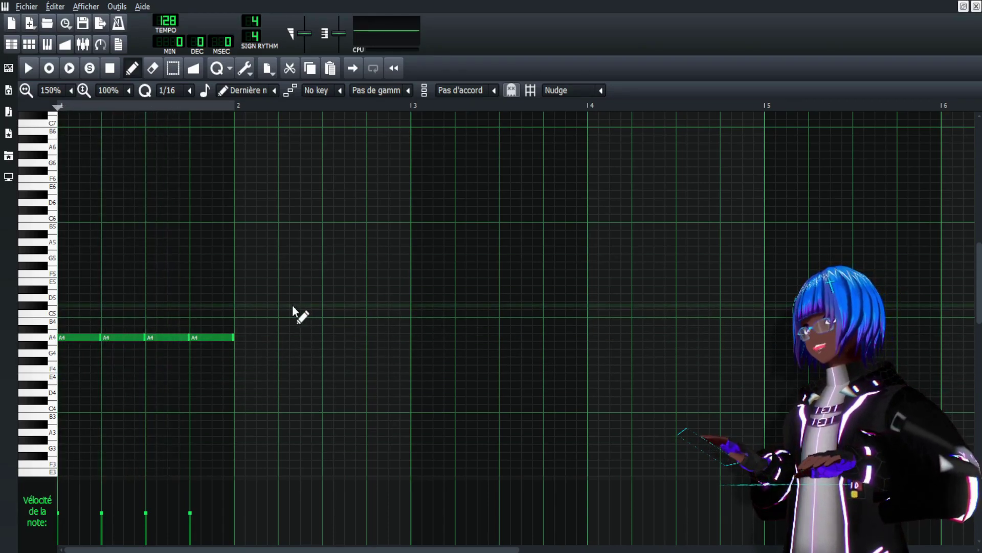
# Fill bars 1 to 4 with sixteen quarter-length A4 notes using step recording, and close the piano roll.
pyautogui.hotkey('ctrl', 'a')
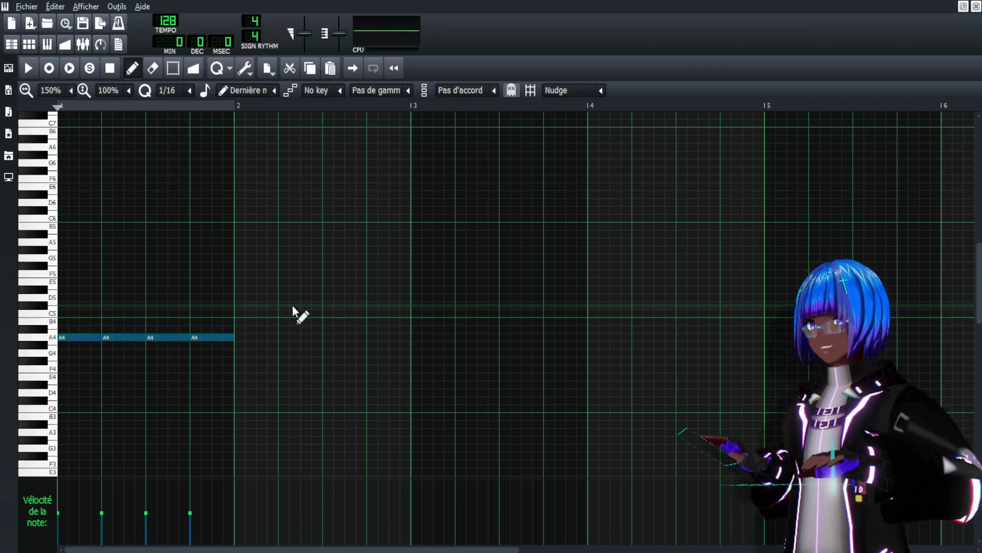
pyautogui.press('Delete')
pyautogui.click(90, 68)
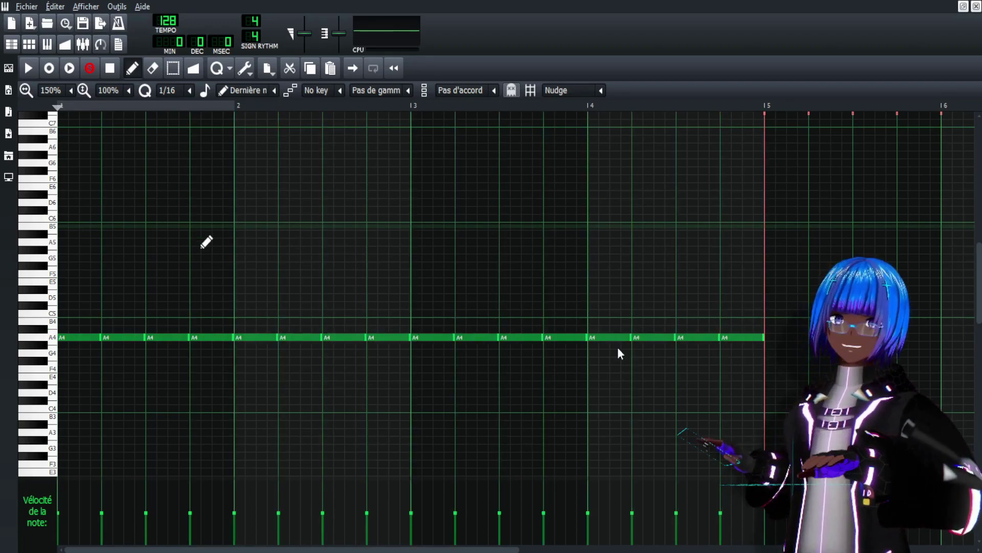
pyautogui.scroll(1, 62, 91)
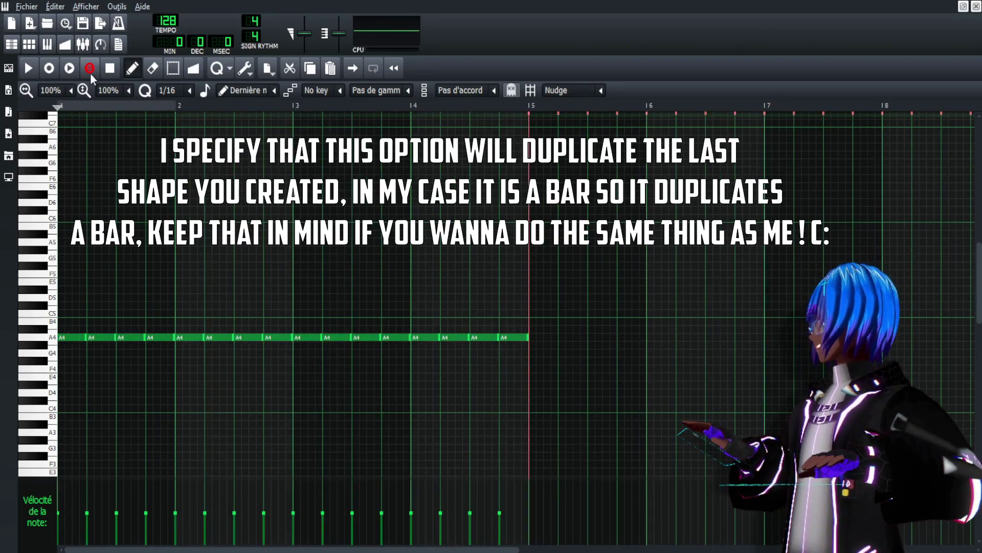
pyautogui.click(110, 68)
pyautogui.scroll(-1, 348, 285)
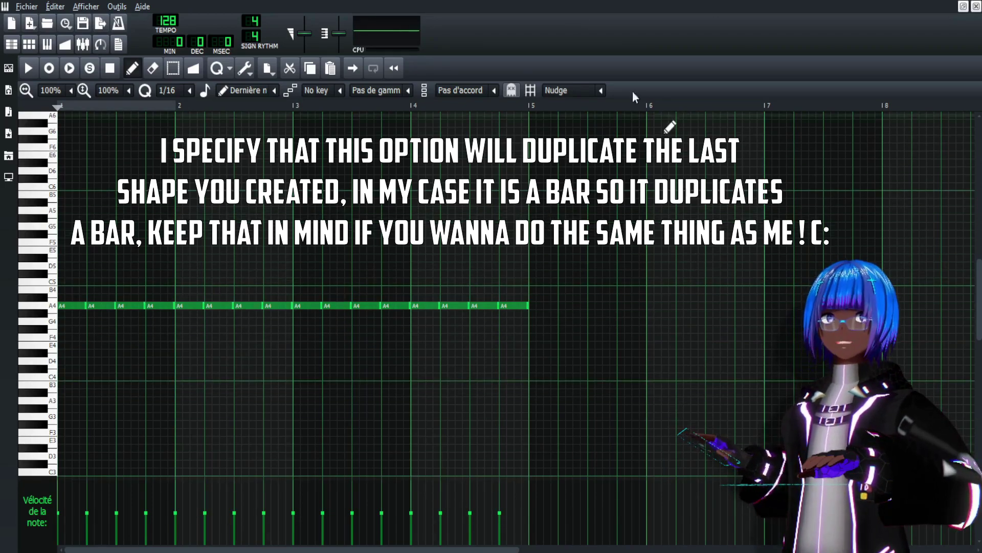
pyautogui.click(975, 7)
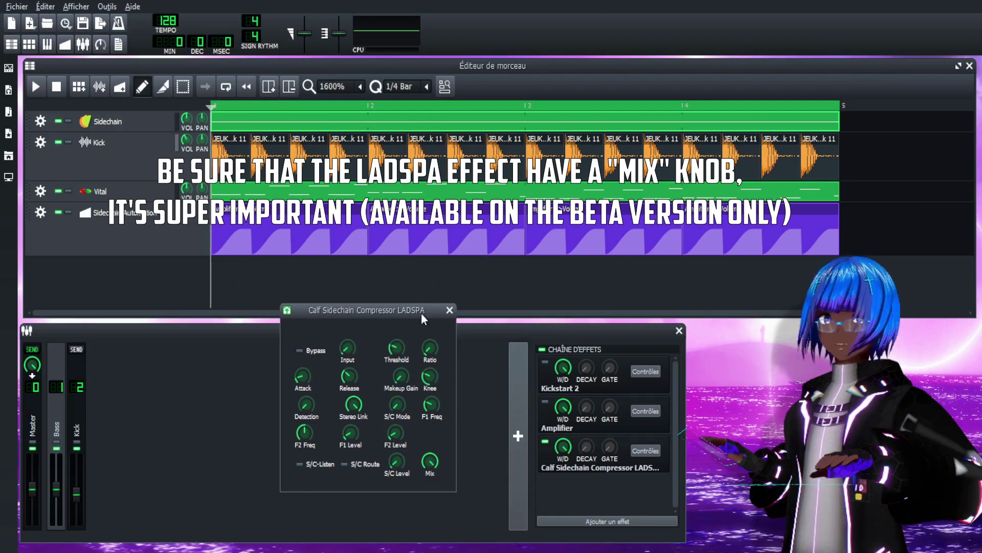
# Connect the S/C Level of the Bass channel's Calf Sidechain Compressor to the user controller Contrôleur 2.
pyautogui.moveTo(357, 293); pyautogui.dragTo(312, 285)
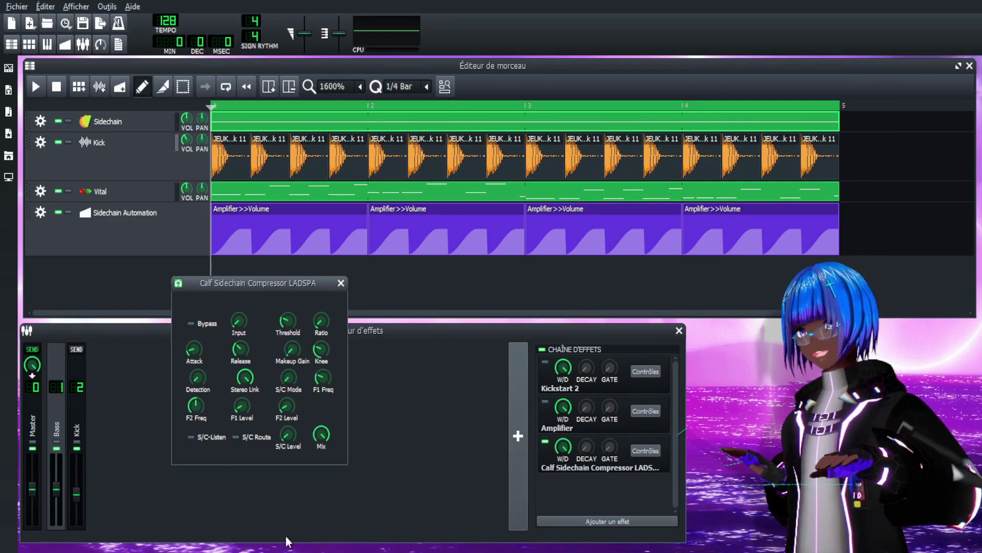
pyautogui.rightClick(386, 466)
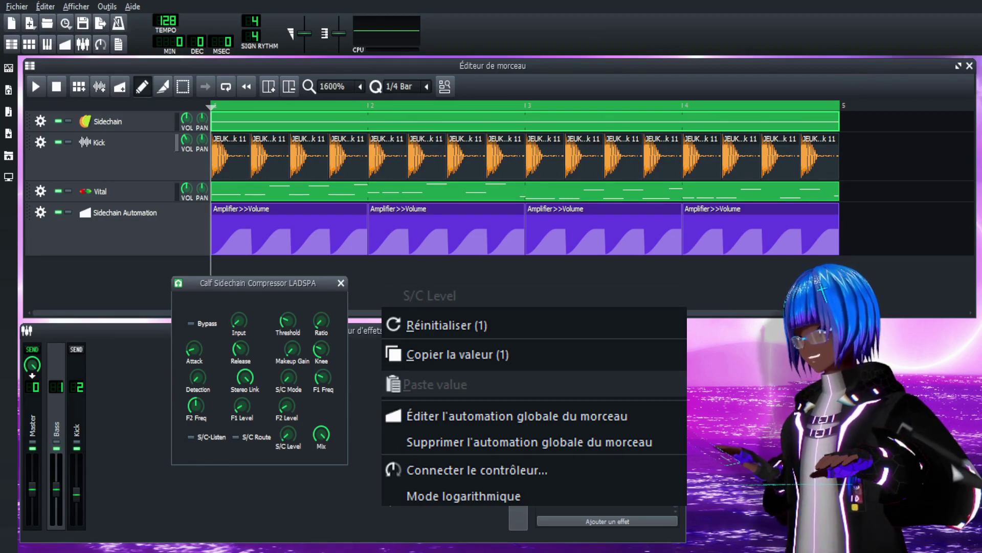
pyautogui.click(393, 470)
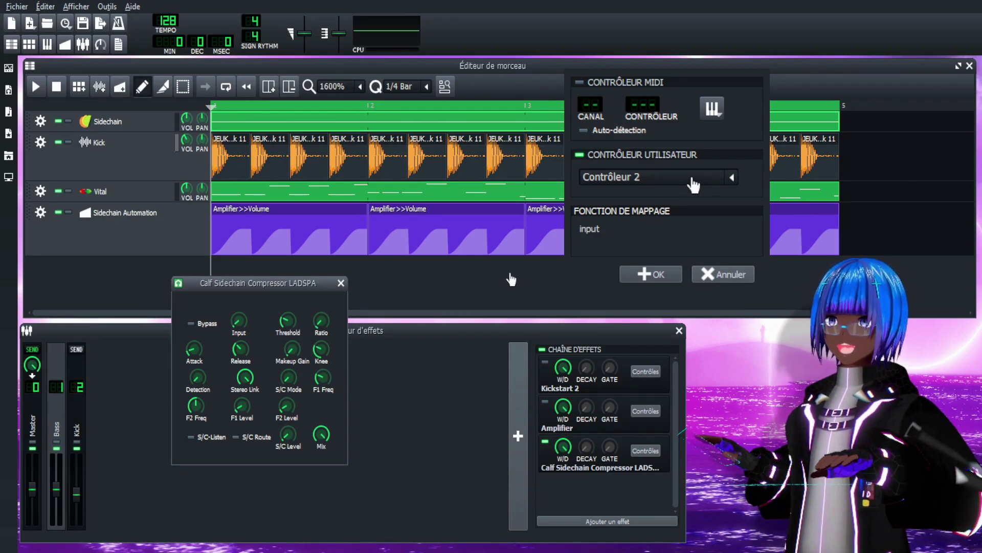
pyautogui.click(647, 274)
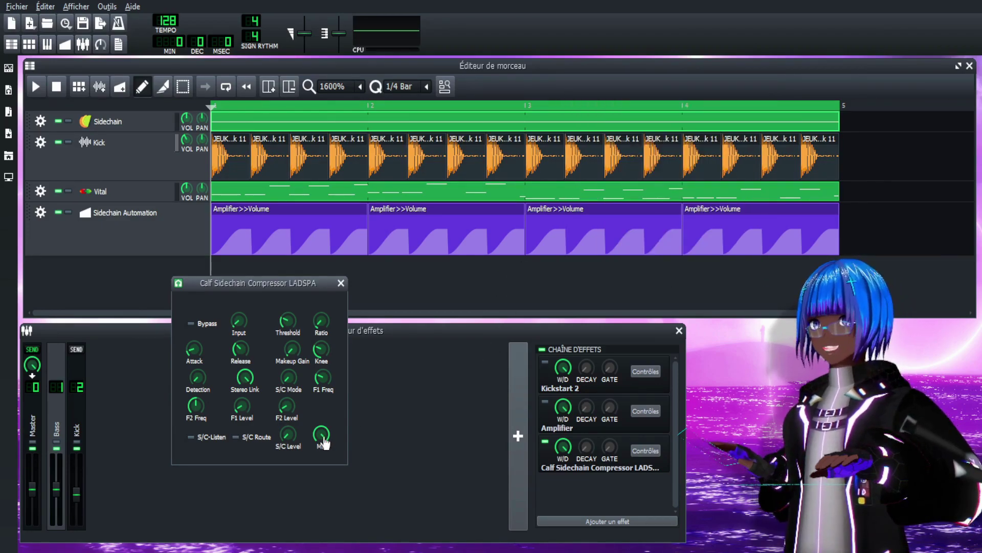
# Check the Calf Sidechain Compressor's Ratio and play the song to audition the sidechain compression.
pyautogui.click(380, 280)
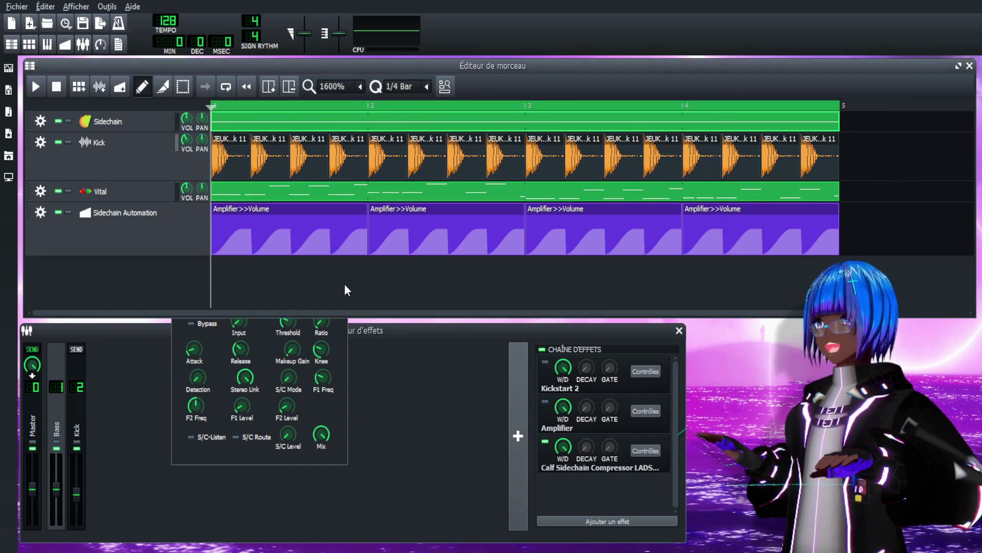
pyautogui.press('space')
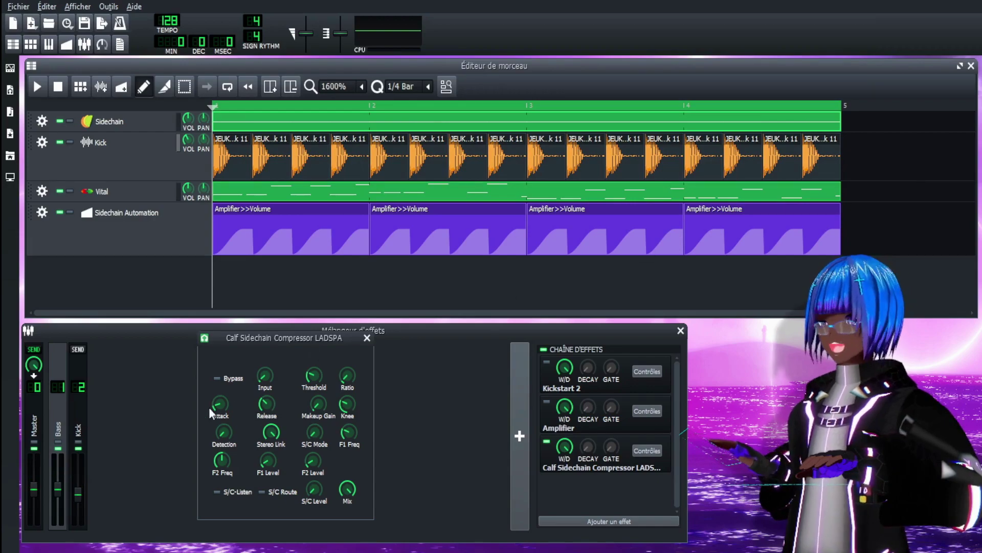
pyautogui.click(349, 377)
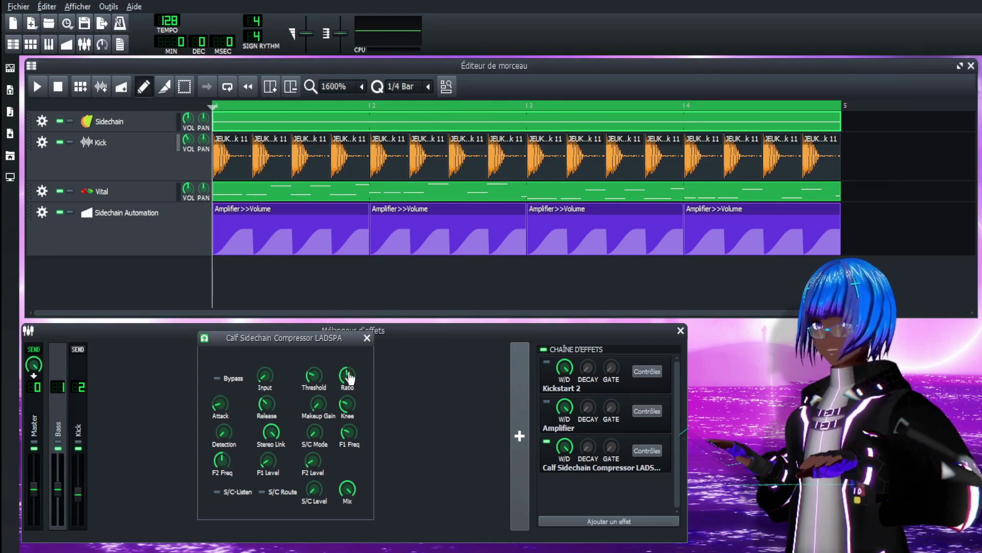
pyautogui.click(398, 288)
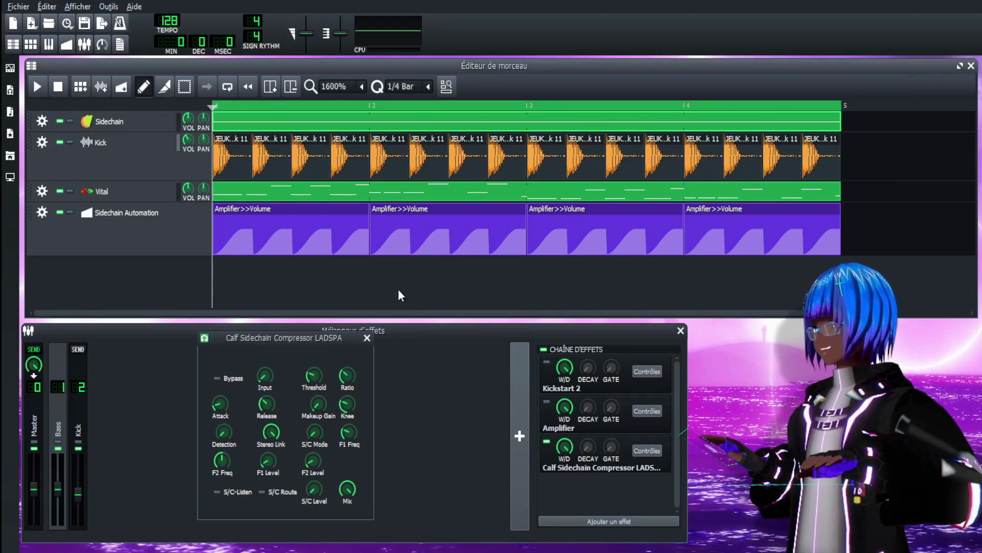
pyautogui.press('space')
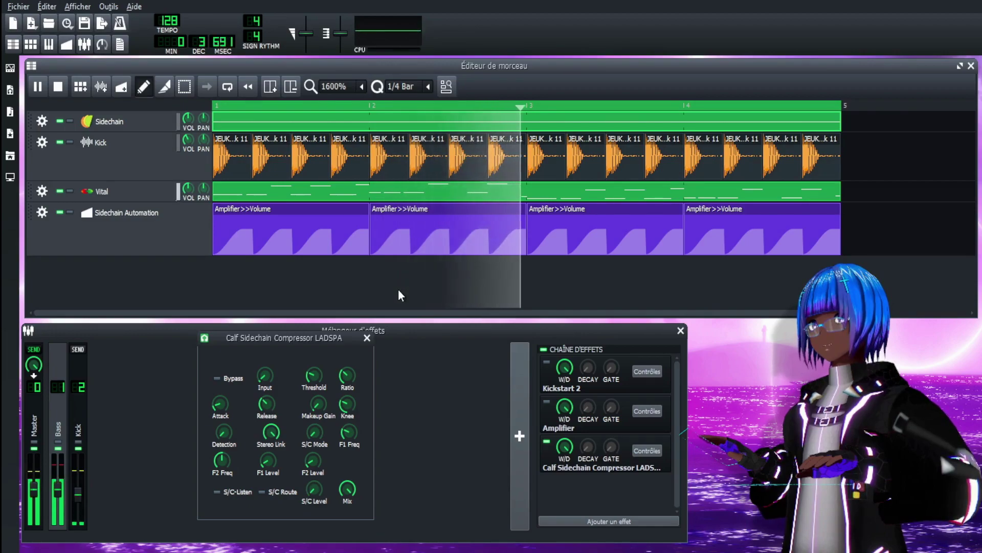
pyautogui.press('space')
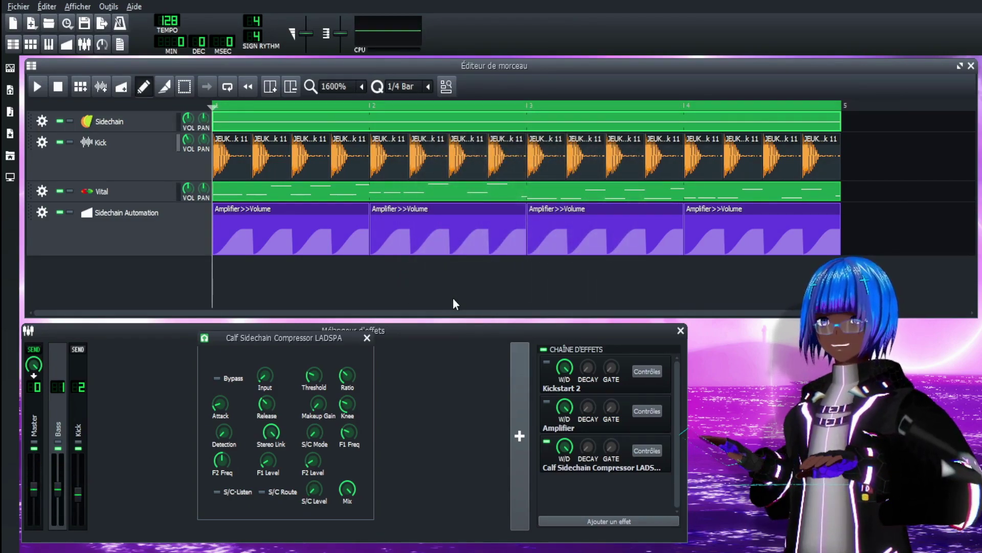
# Reposition the Calf Sidechain Compressor window inside the mixer and play the soloed Bass channel.
pyautogui.moveTo(301, 339); pyautogui.dragTo(283, 351)
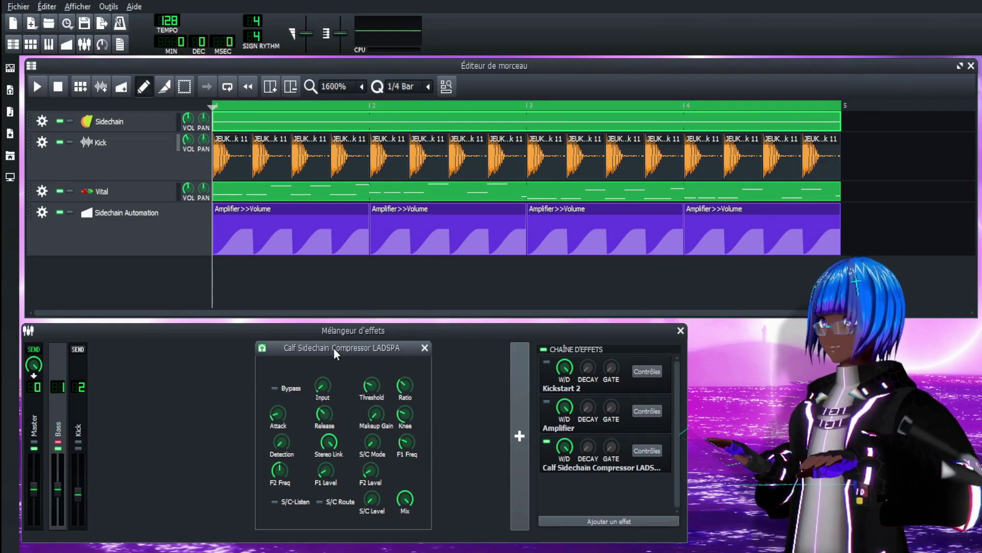
pyautogui.moveTo(334, 348); pyautogui.dragTo(343, 354)
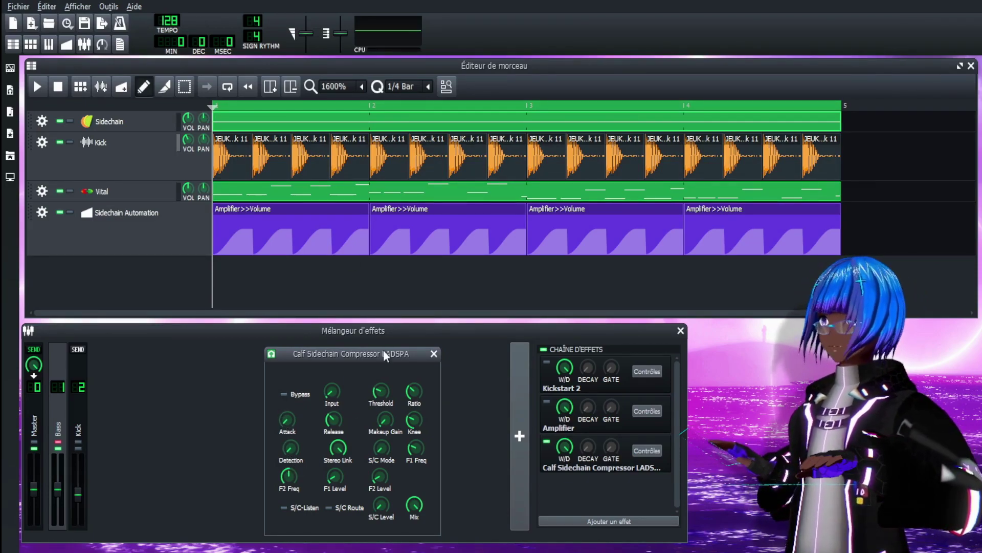
pyautogui.click(386, 299)
pyautogui.press('space')
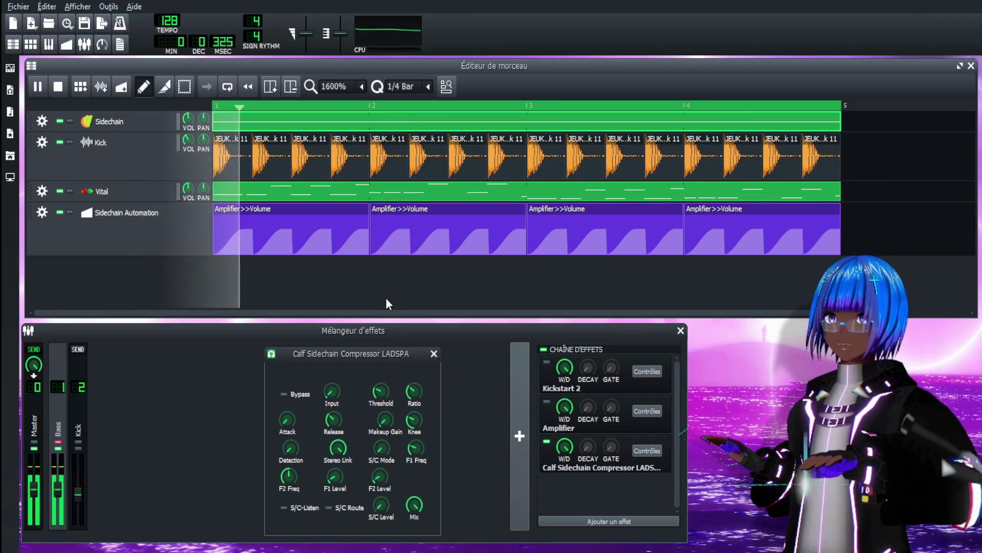
pyautogui.press('space')
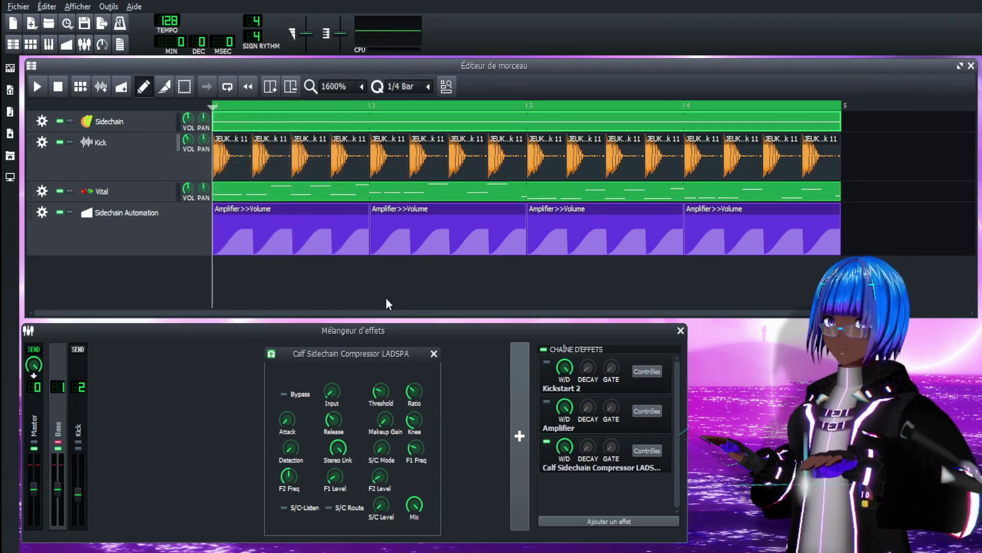
# Audition the soloed Bass channel with a higher compressor Attack, and return the Attack to its low setting.
pyautogui.click(295, 417)
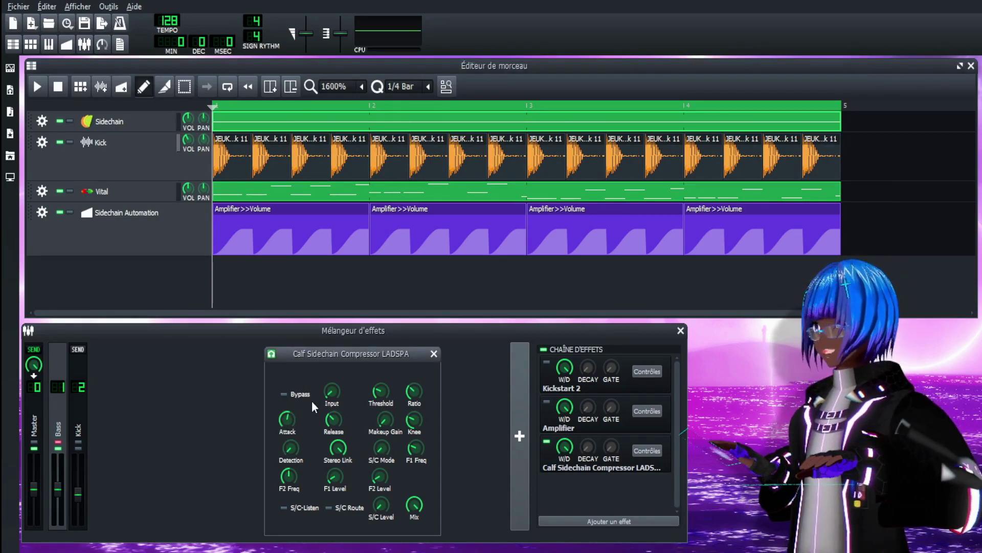
pyautogui.click(339, 303)
pyautogui.press('space')
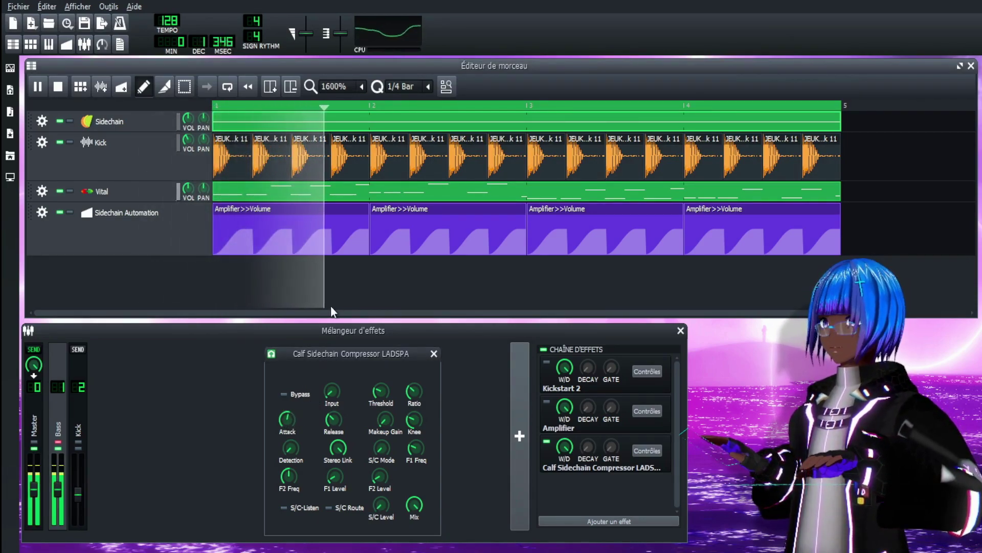
pyautogui.press('space')
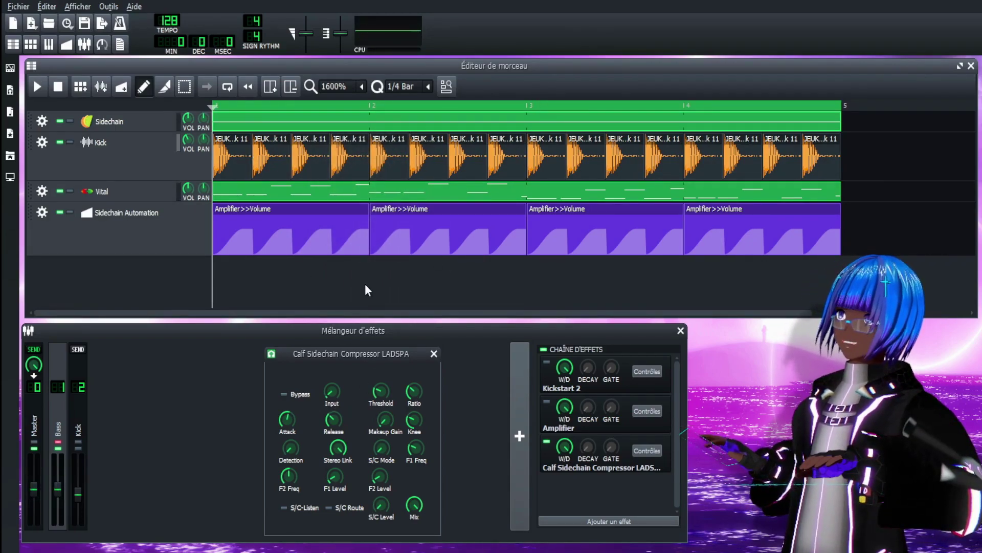
pyautogui.press('space')
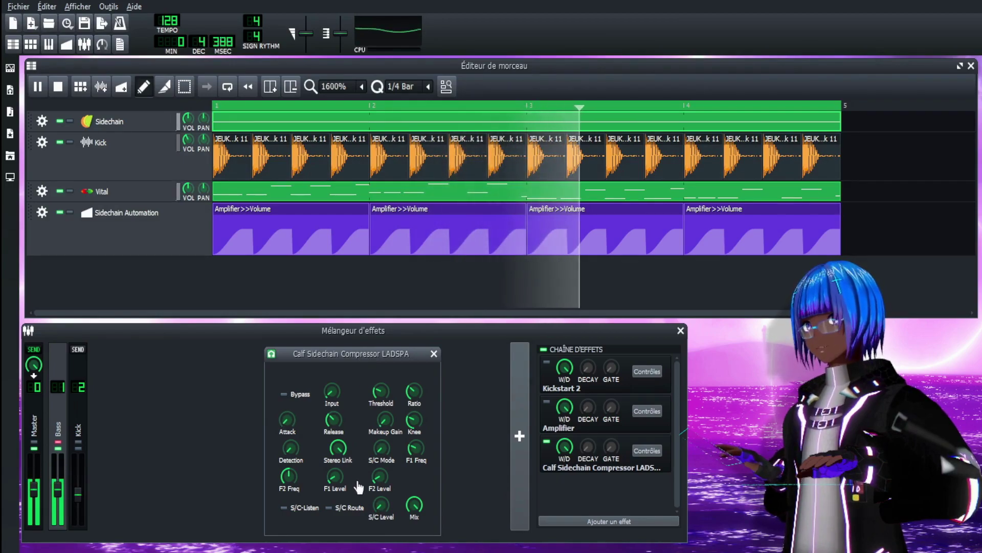
pyautogui.moveTo(368, 352); pyautogui.dragTo(377, 352)
pyautogui.press('space')
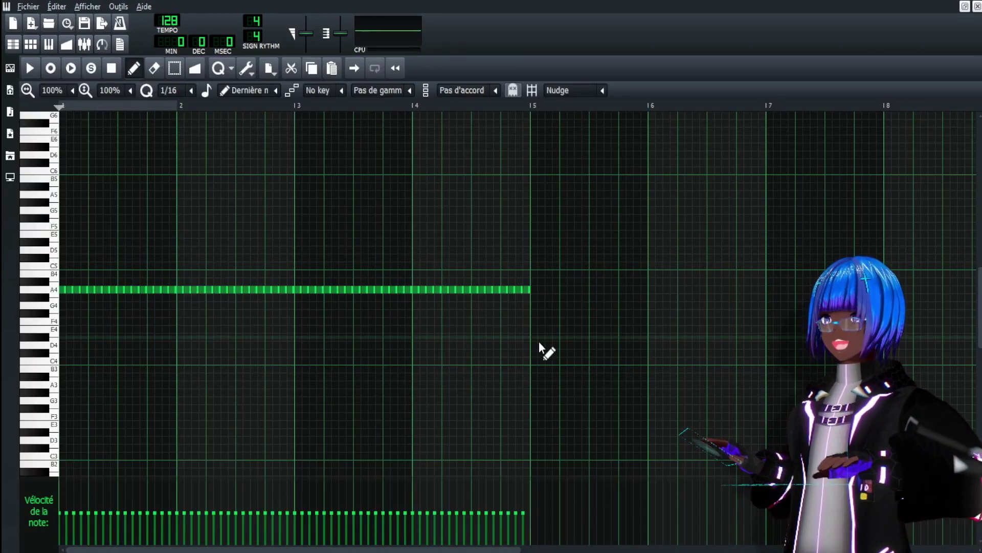
# Play back the rapid repeated A4 notes in the piano roll and close it.
pyautogui.press('space')
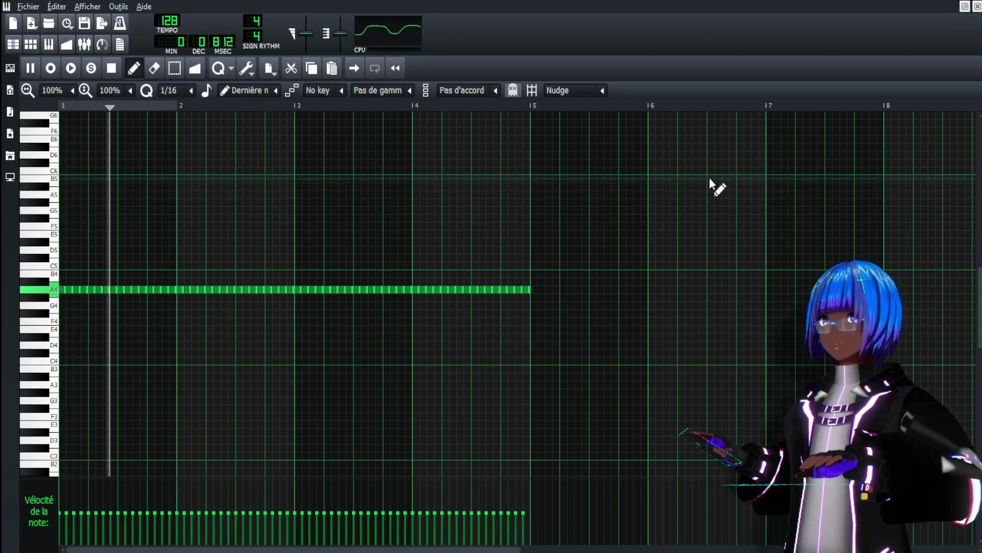
pyautogui.press('space')
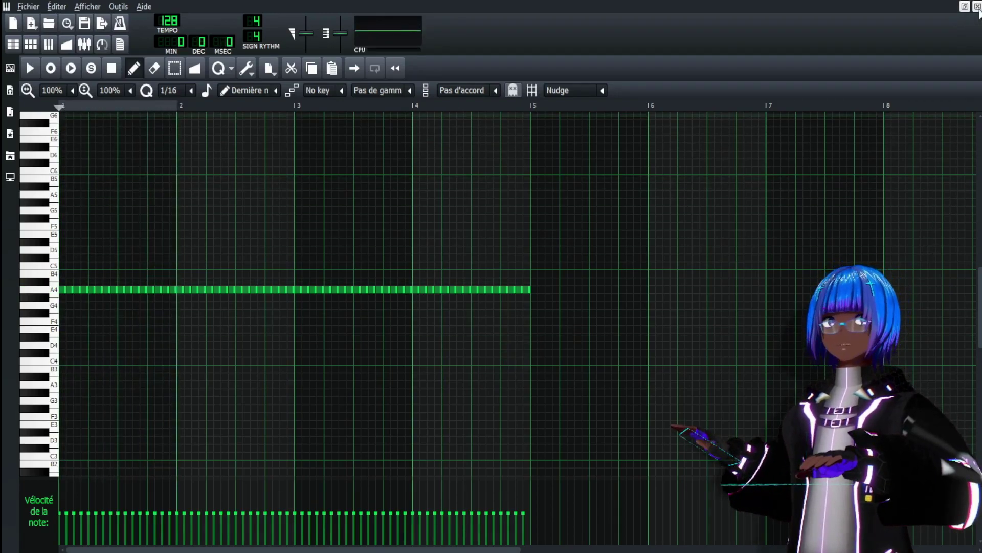
pyautogui.click(977, 7)
# Move the Sidechain clip to bars 5 to 8 and open the Calf Sidechain Compressor's controls from the mixer.
pyautogui.moveTo(318, 128); pyautogui.dragTo(480, 154)
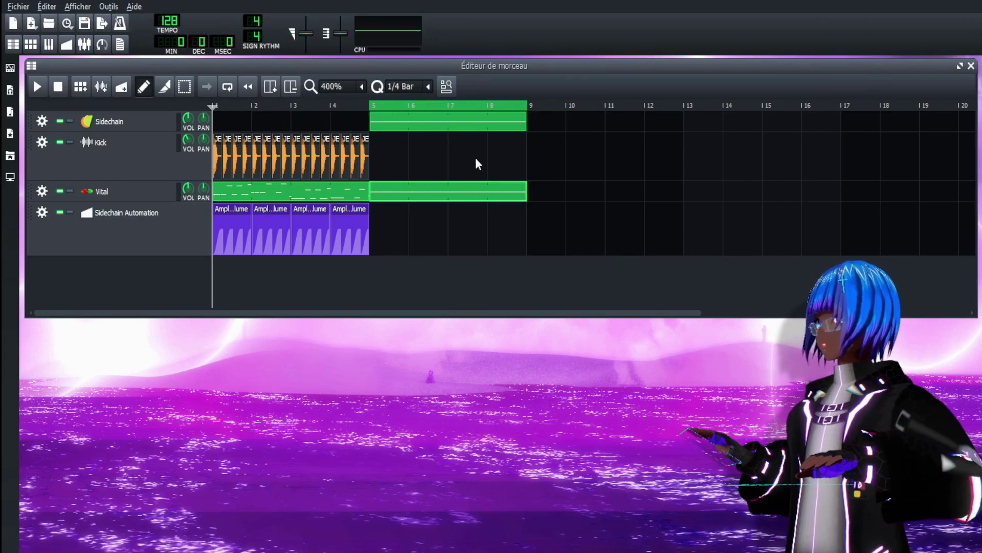
pyautogui.click(84, 44)
pyautogui.click(653, 446)
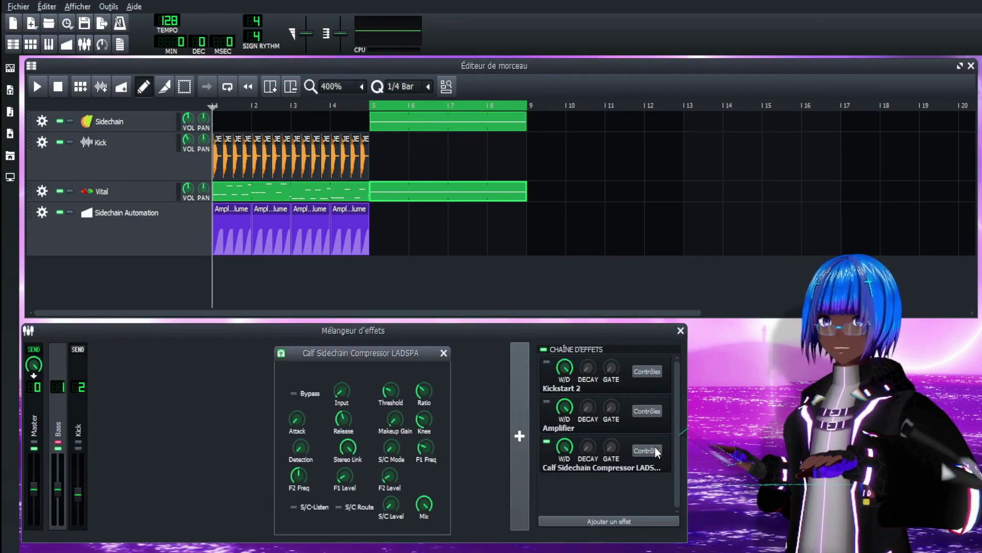
pyautogui.click(415, 278)
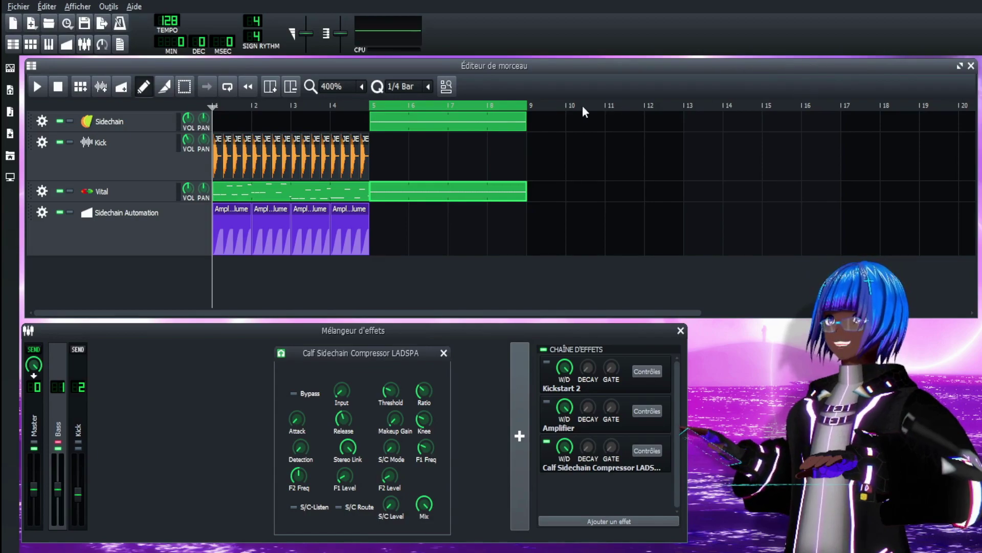
# Play bars 5 to 8 of the song with the Bass channel soloed, and stop the playback.
pyautogui.scroll(1, 328, 86)
pyautogui.scroll(-1, 327, 86)
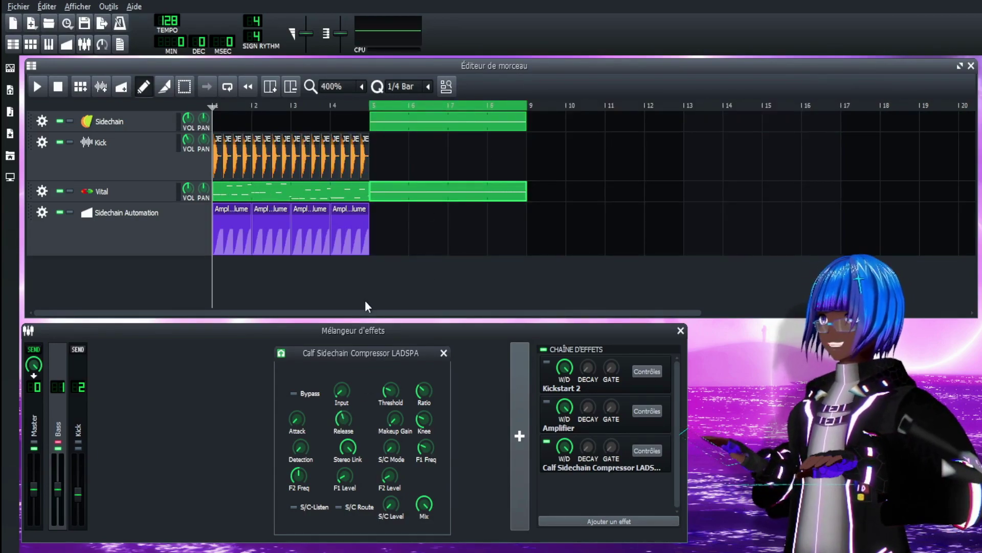
pyautogui.press('space')
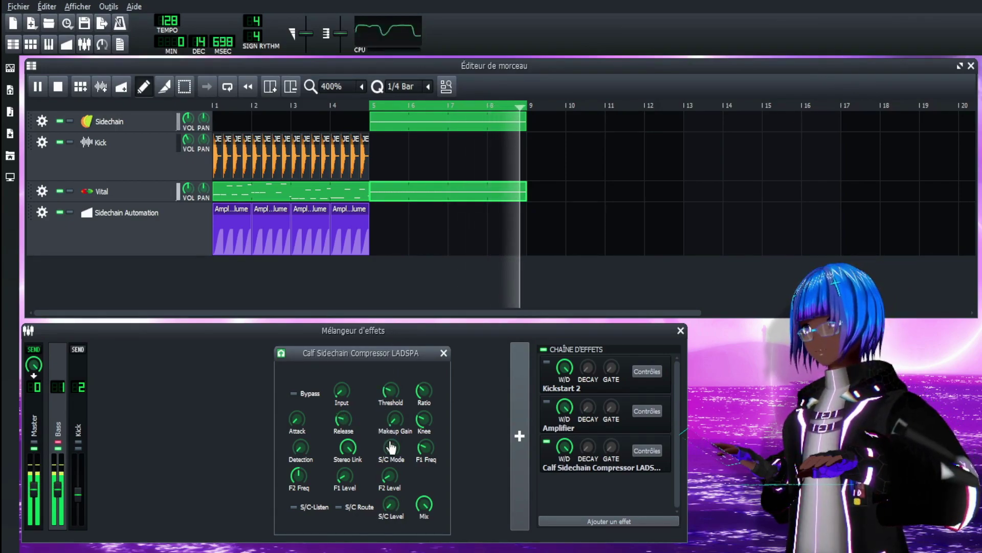
pyautogui.click(389, 272)
pyautogui.press('space')
# Move the Sidechain clip back to bars 1 to 4 and shorten the loop region to those four bars.
pyautogui.scroll(-1, 339, 97)
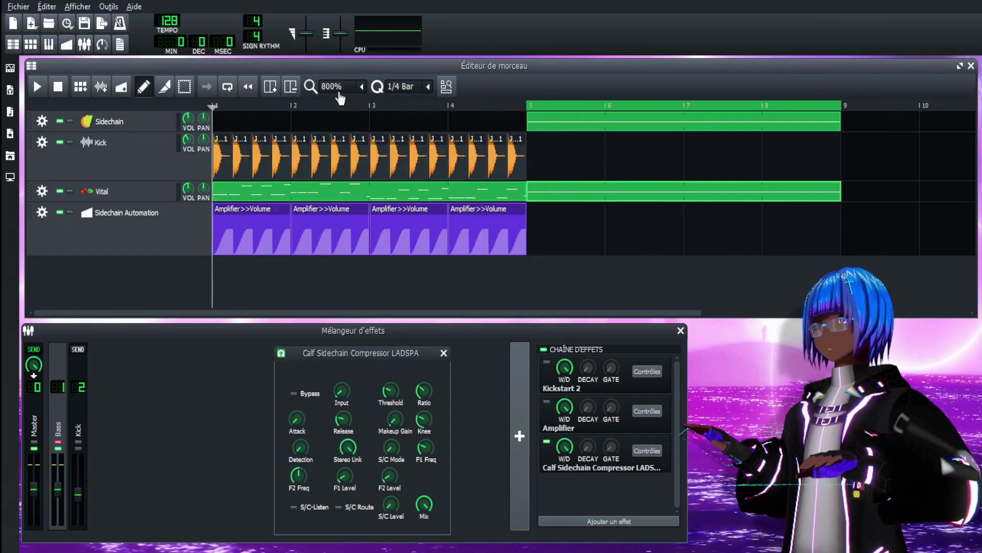
pyautogui.moveTo(425, 313); pyautogui.dragTo(517, 327)
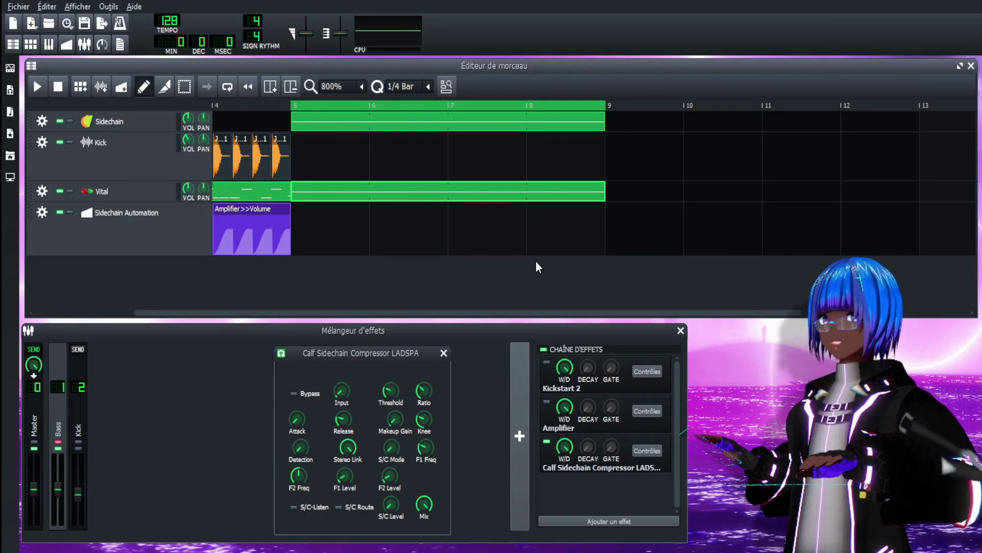
pyautogui.moveTo(307, 121); pyautogui.dragTo(195, 114)
pyautogui.rightClick(217, 101)
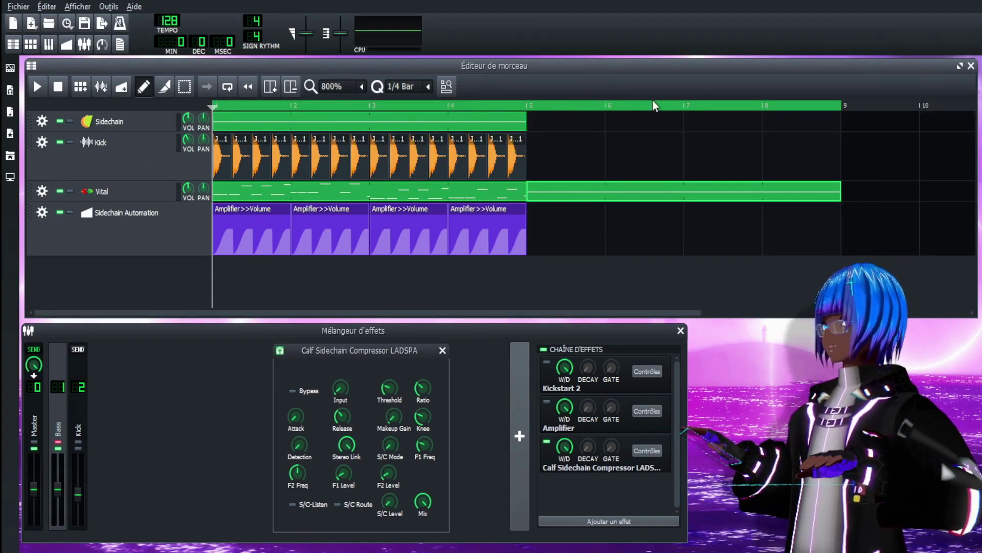
pyautogui.rightClick(497, 106)
# Audition the looped bars 1 to 4 with the Bass channel soloed, and turn off the channel's solo.
pyautogui.press('space')
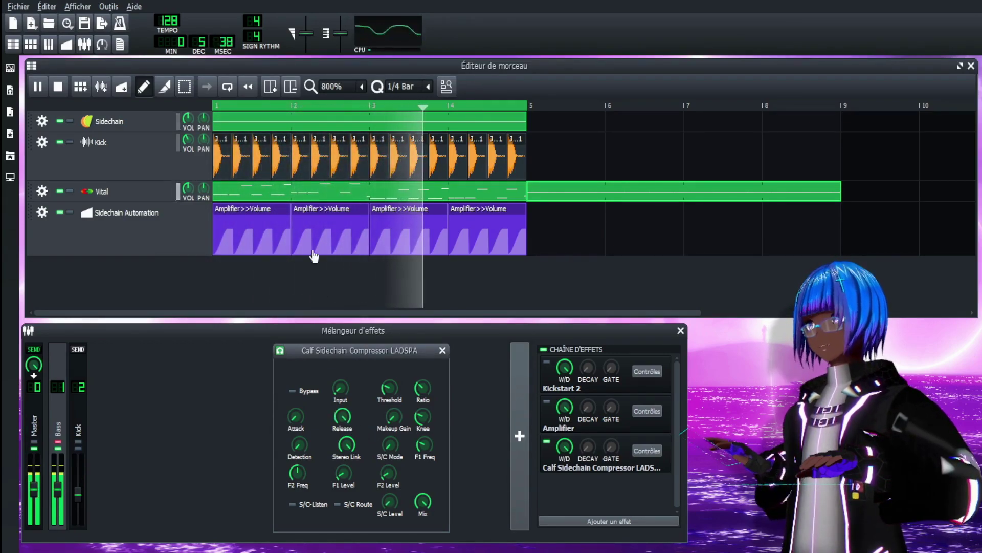
pyautogui.press('space')
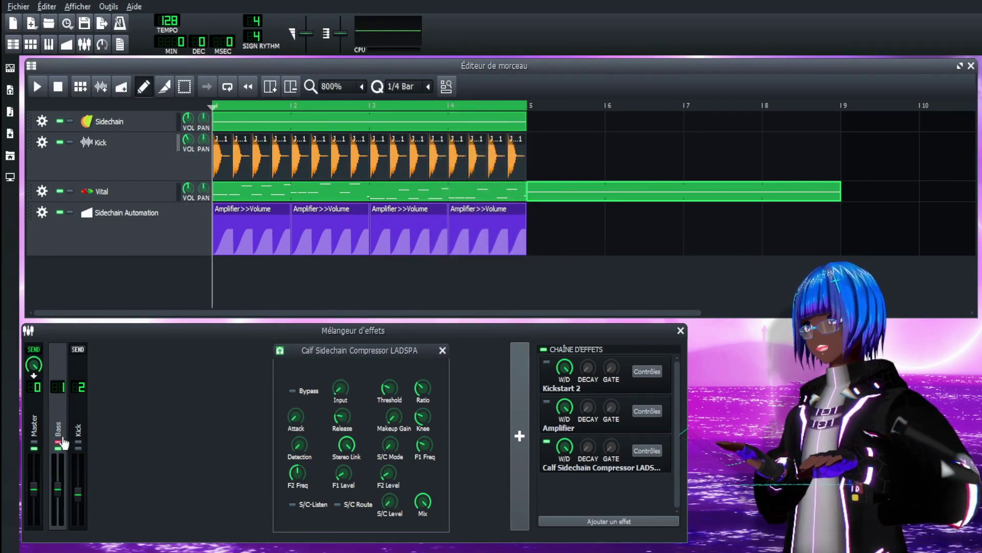
pyautogui.click(306, 284)
pyautogui.press('space')
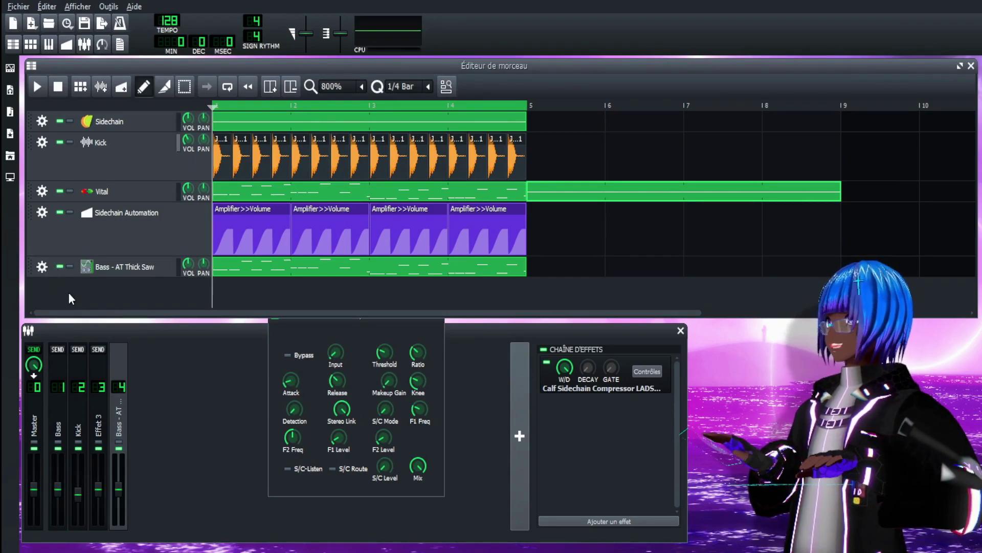
# Undo adding the Bass - AT Thick Saw track and delete its mixer channel 4.
pyautogui.hotkey('ctrl', 'z')
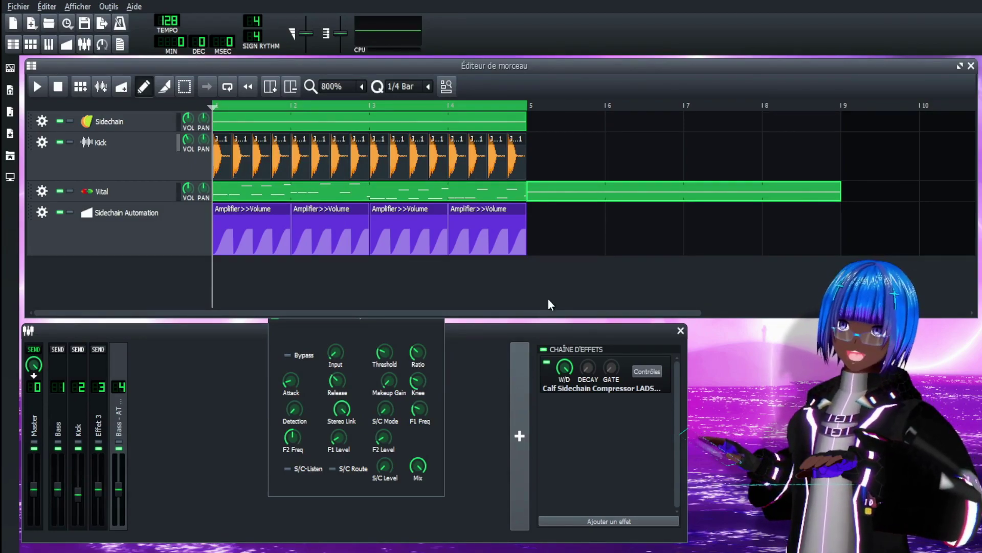
pyautogui.click(437, 318)
pyautogui.click(118, 407)
pyautogui.press('Delete')
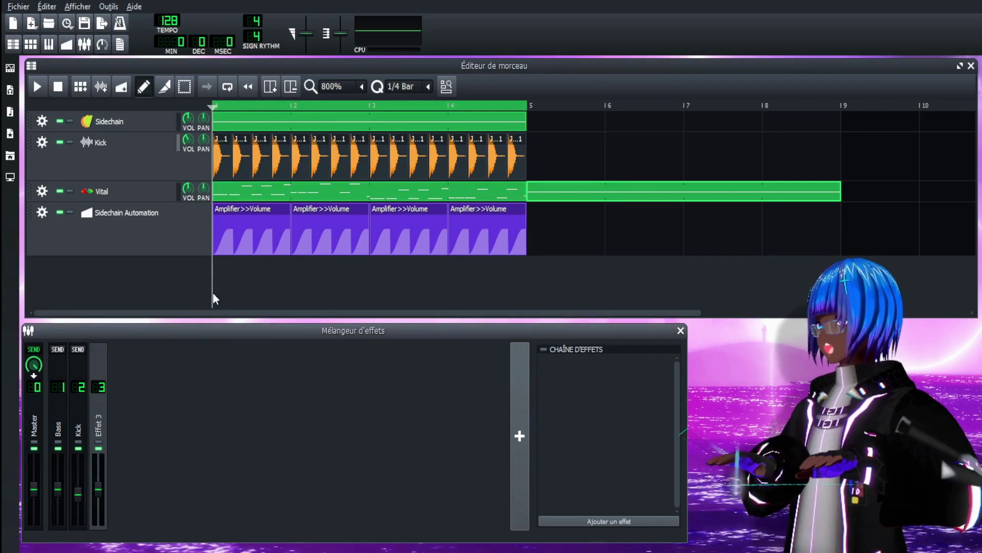
# Add a fourth regular channel to the mixer and select it.
pyautogui.click(211, 293)
pyautogui.scroll(-1, 344, 92)
pyautogui.scroll(1, 344, 92)
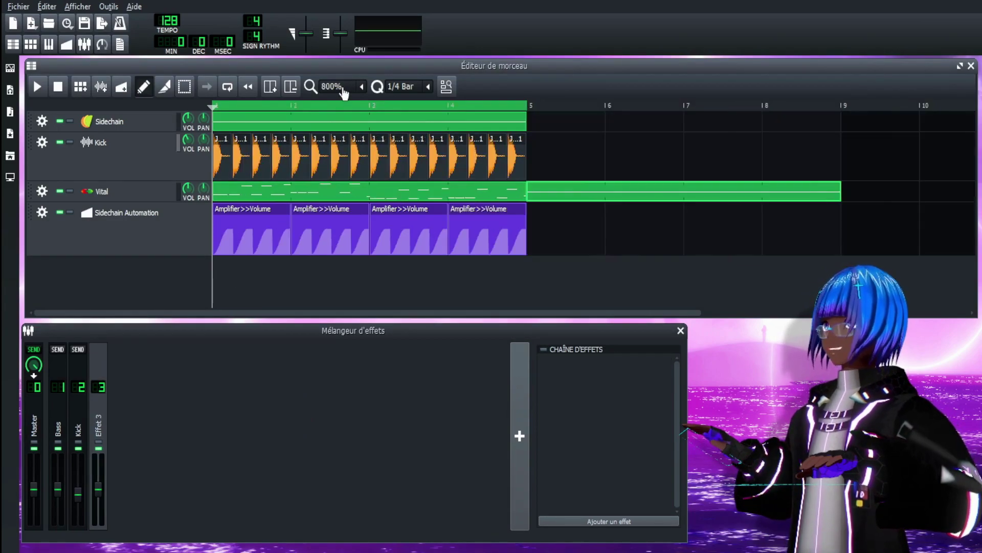
pyautogui.click(56, 422)
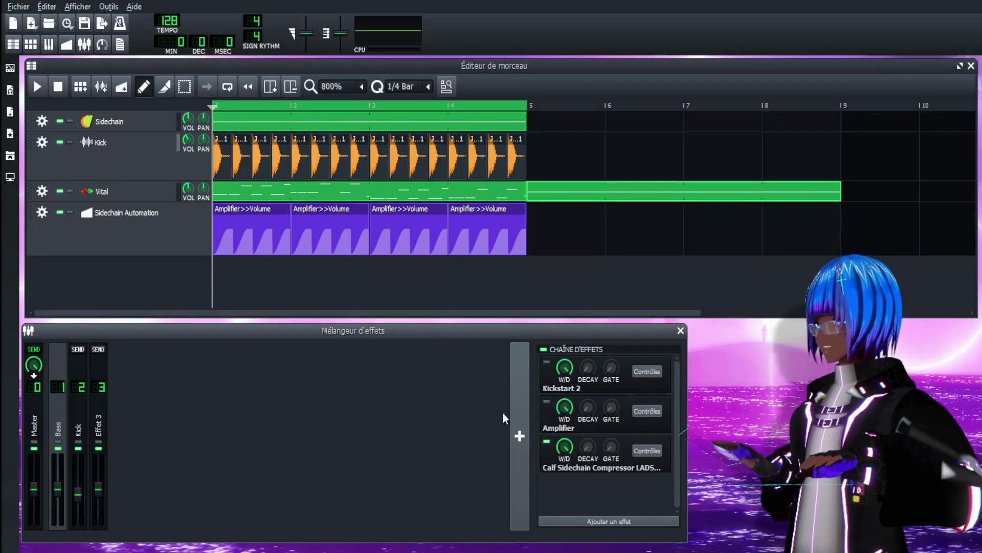
pyautogui.click(520, 436)
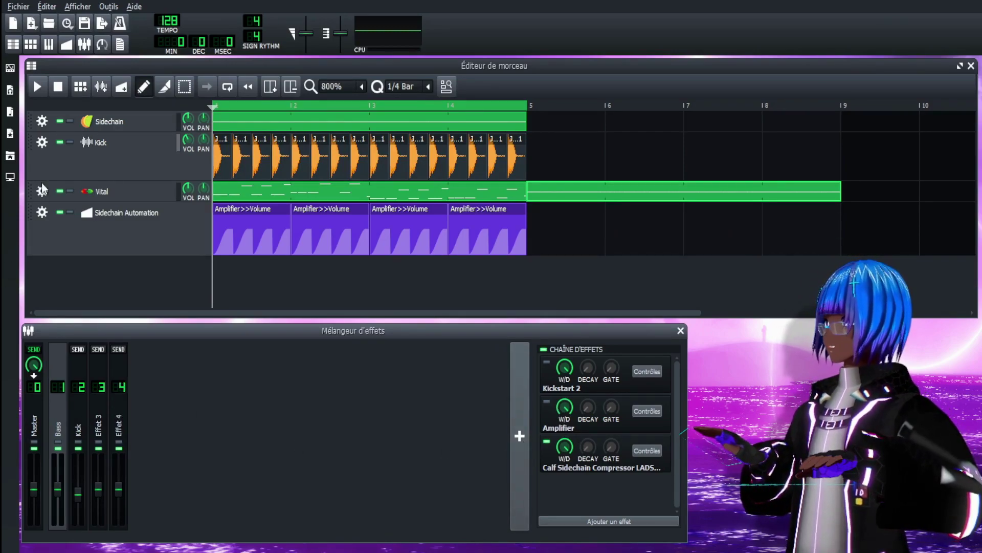
pyautogui.click(69, 249)
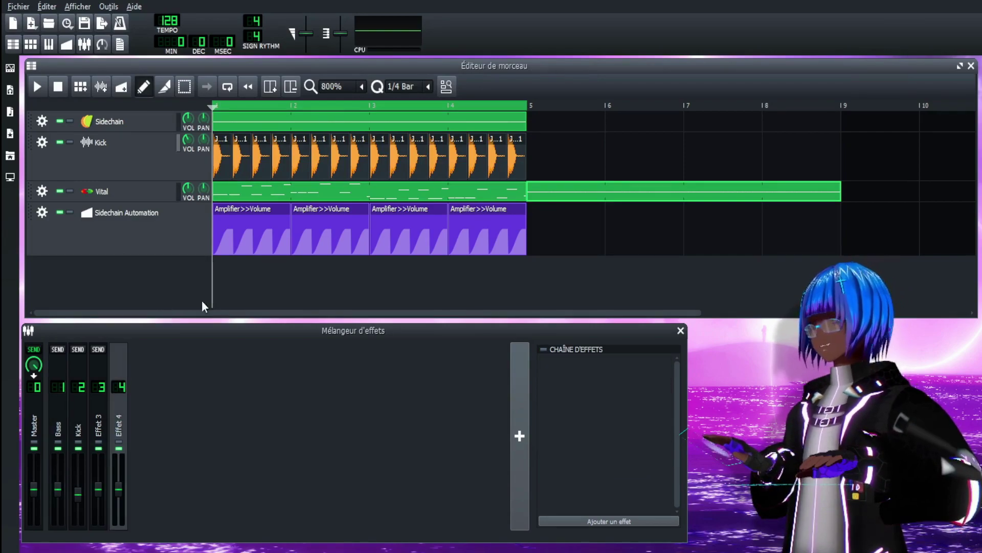
pyautogui.scroll(1, 366, 85)
pyautogui.scroll(-1, 365, 85)
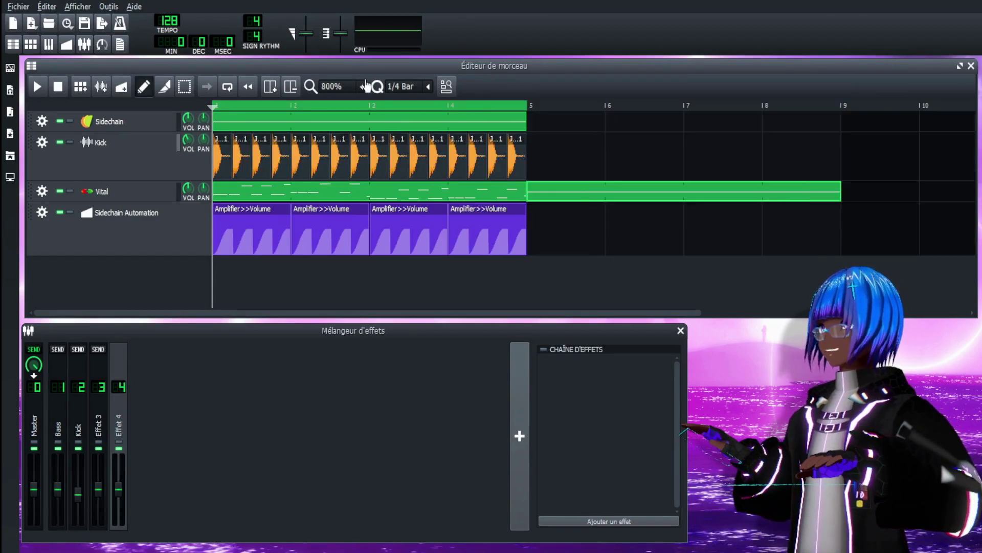
# Solo the Vital track and look through the effects chain on the Effet 4 channel.
pyautogui.click(70, 191)
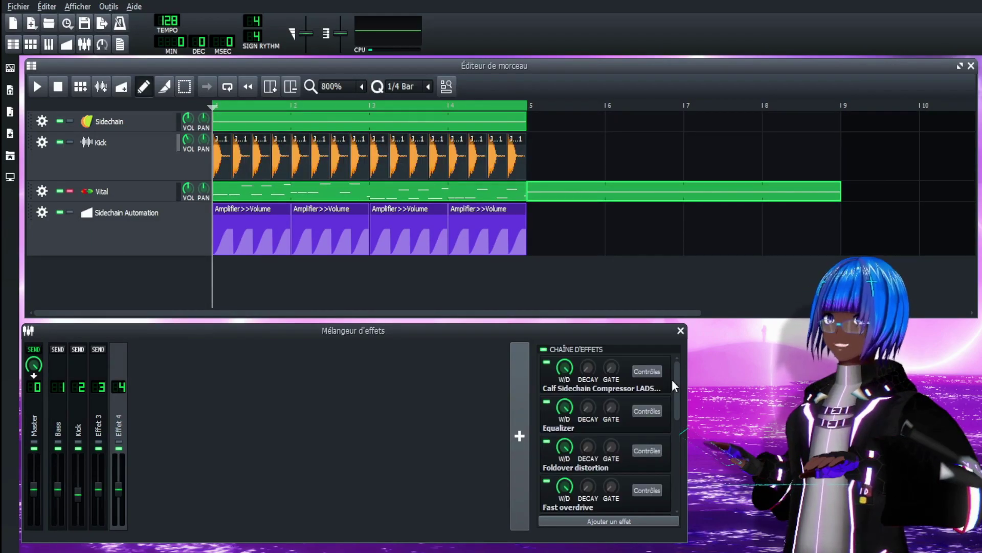
pyautogui.scroll(-1, 671, 384)
pyautogui.moveTo(678, 395); pyautogui.dragTo(700, 358)
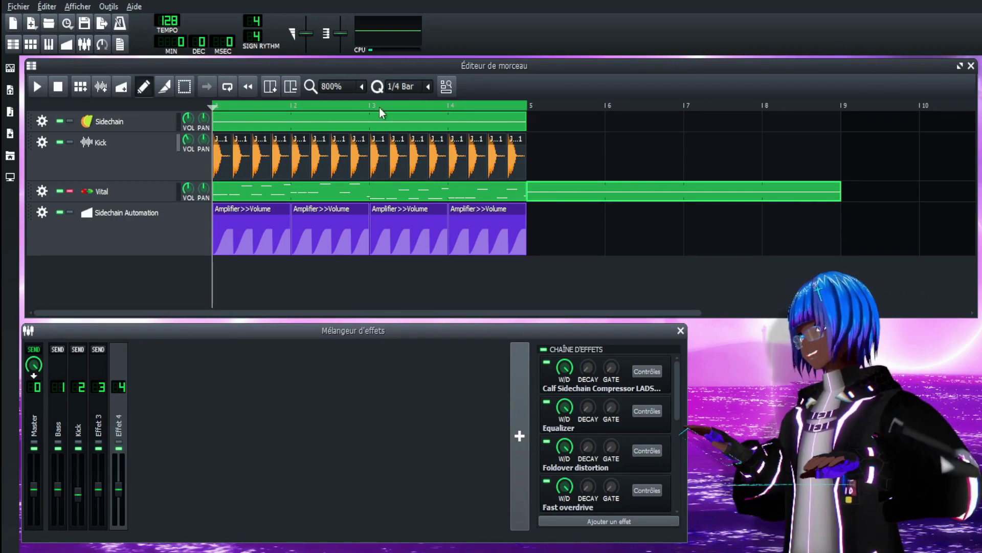
# Delete the Vital clip in bars 5 to 8 and solo the Effet 4 mixer channel.
pyautogui.click(364, 87)
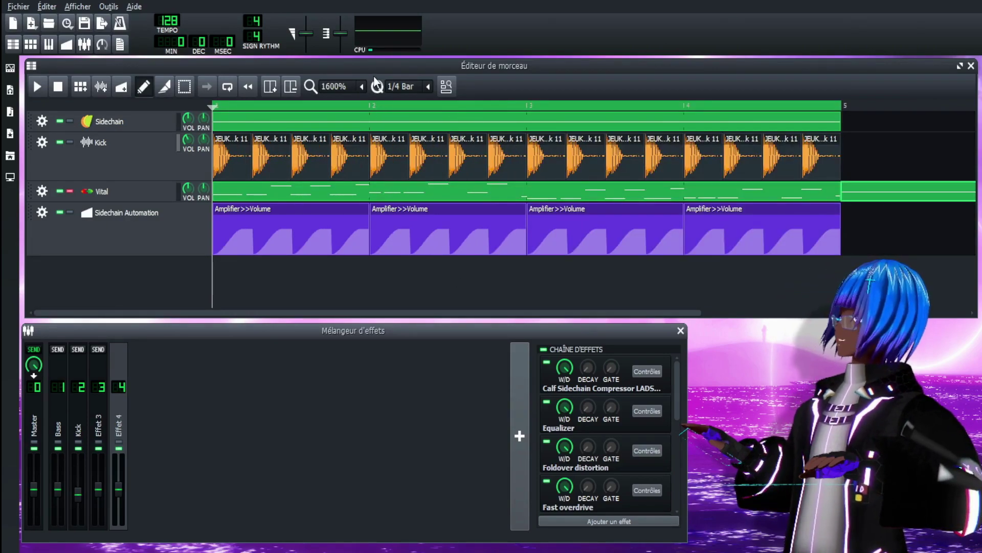
pyautogui.scroll(1, 368, 88)
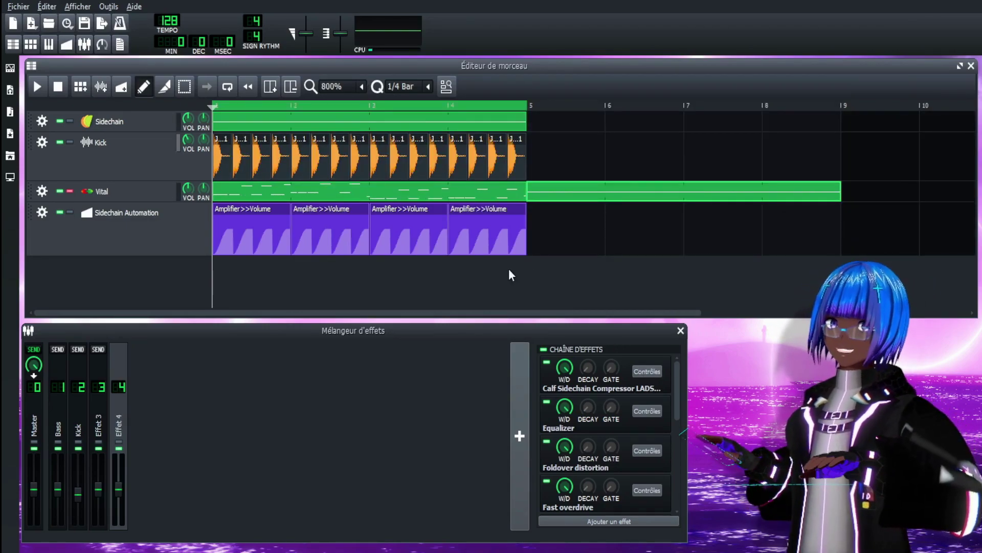
pyautogui.scroll(-1, 339, 88)
pyautogui.scroll(1, 339, 88)
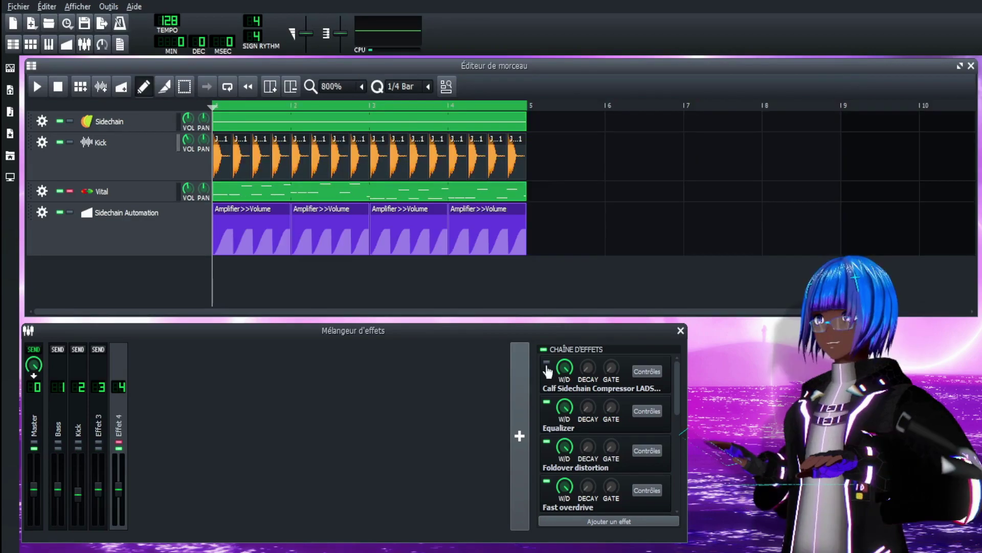
pyautogui.click(633, 332)
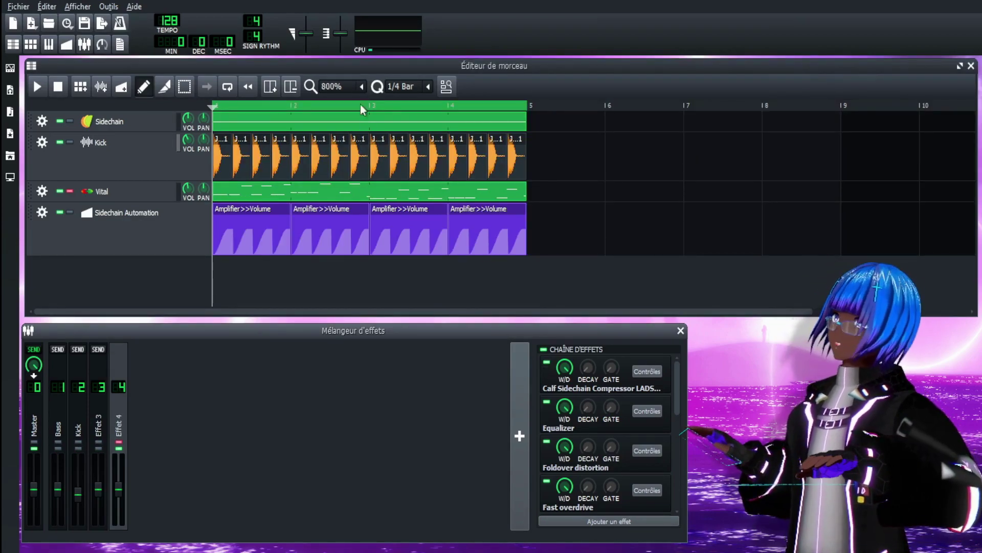
pyautogui.scroll(-1, 354, 84)
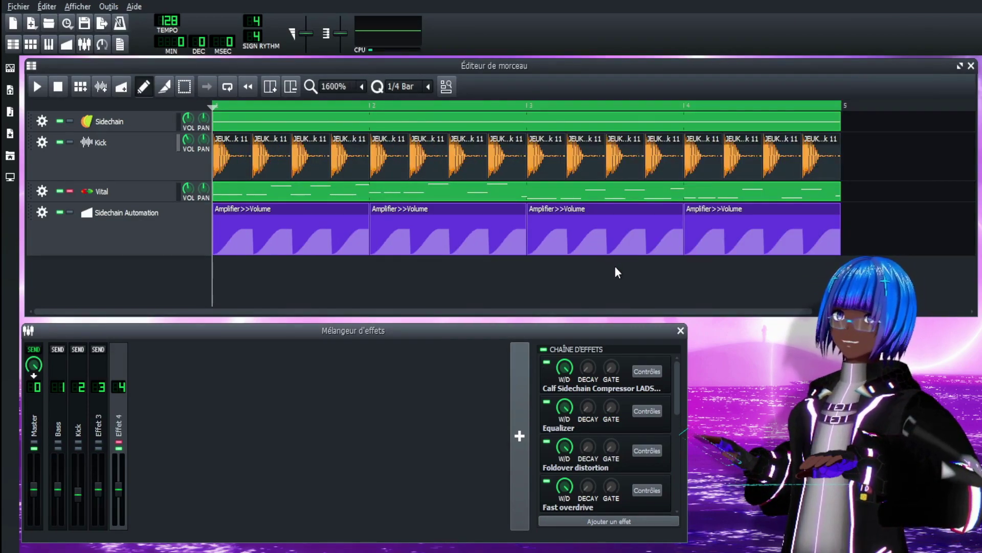
pyautogui.scroll(-2, 637, 403)
pyautogui.scroll(2, 638, 402)
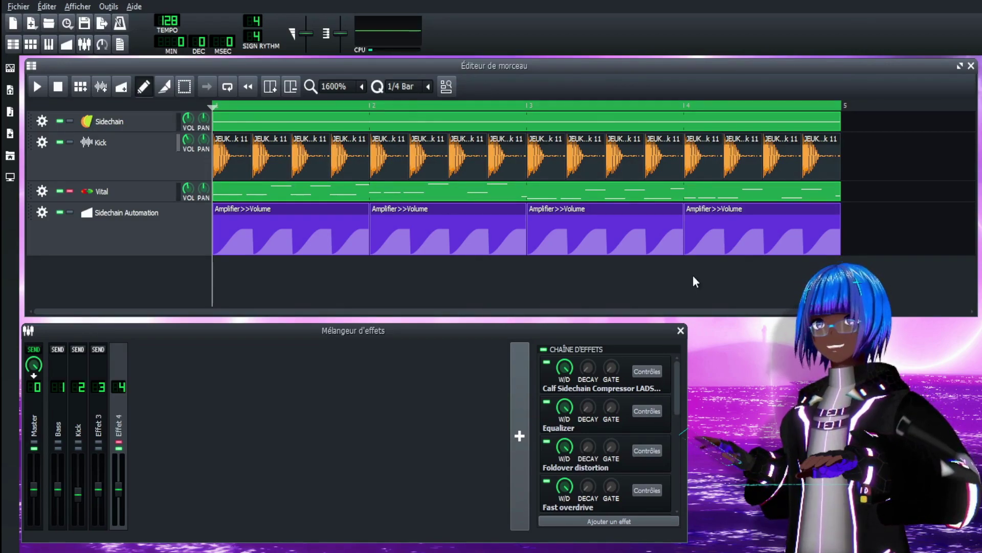
# Audition Effet 4, disable the Calf Sidechain Compressor at the start of its chain, and enable the one at the end.
pyautogui.press('space')
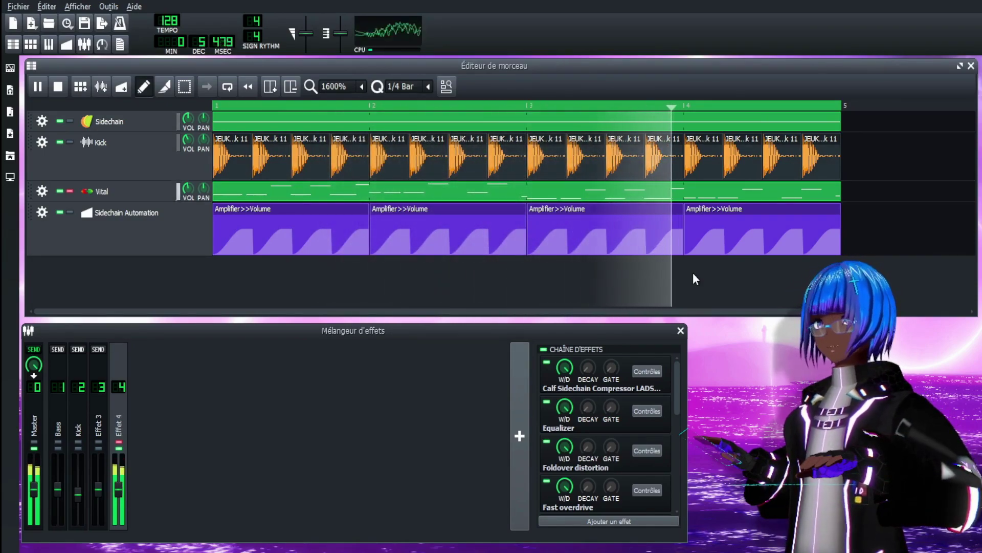
pyautogui.click(546, 364)
pyautogui.scroll(-5, 615, 397)
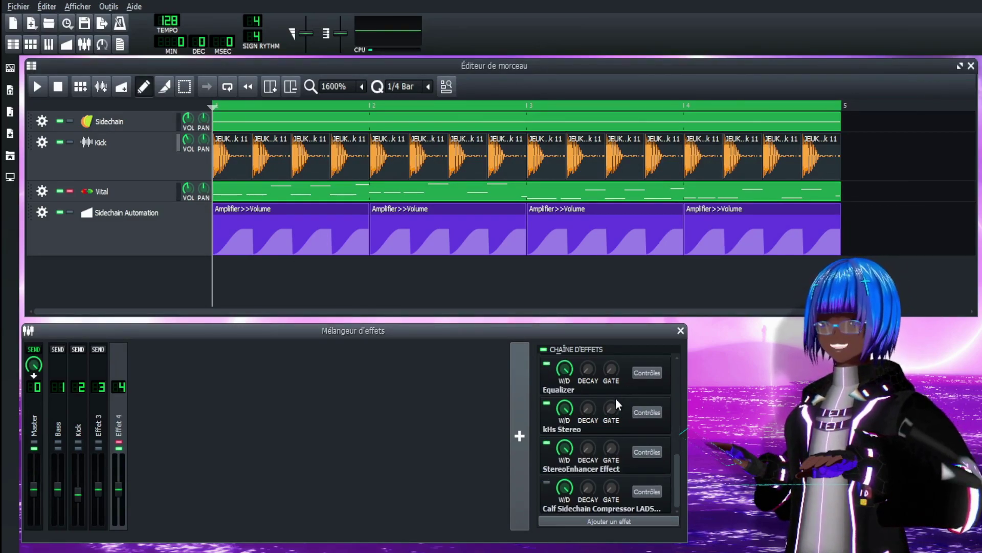
pyautogui.click(547, 483)
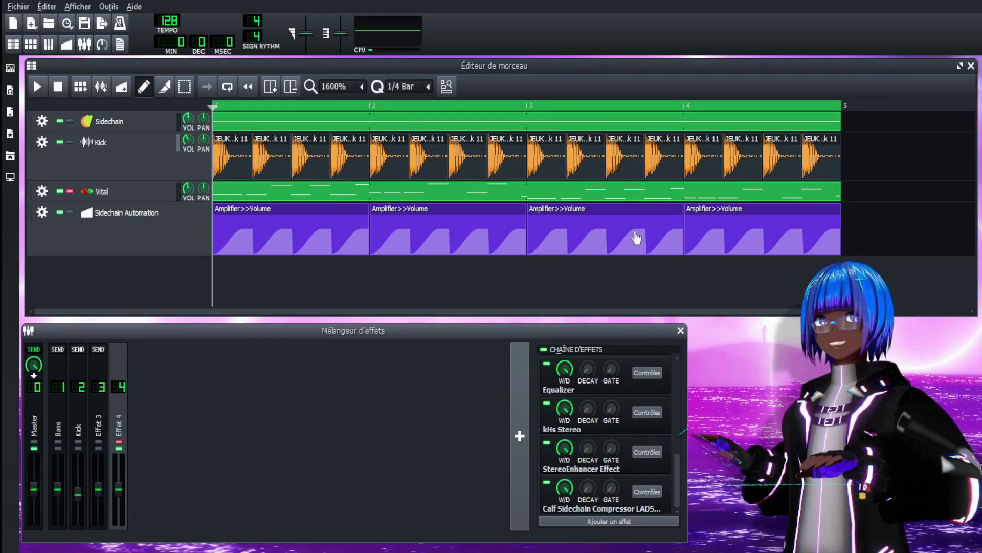
# Play the soloed Effet 4 channel with the sidechain compressor at the end of the chain, and stop it.
pyautogui.click(645, 270)
pyautogui.press('space')
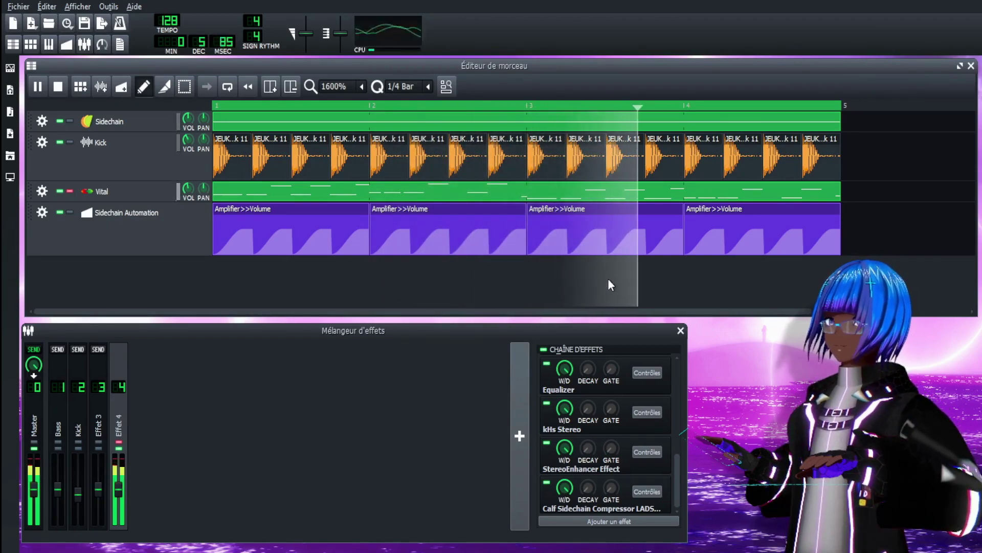
pyautogui.press('space')
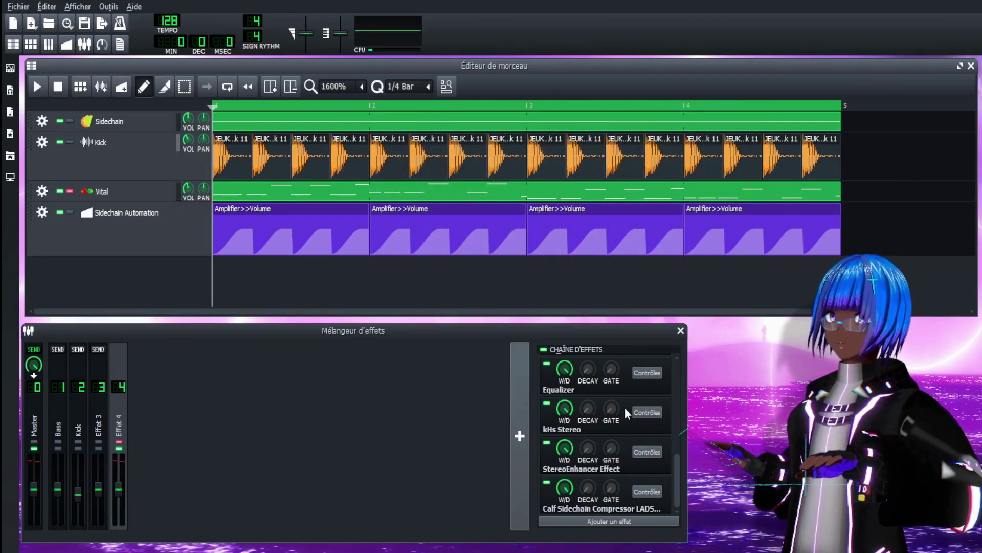
pyautogui.scroll(7, 640, 409)
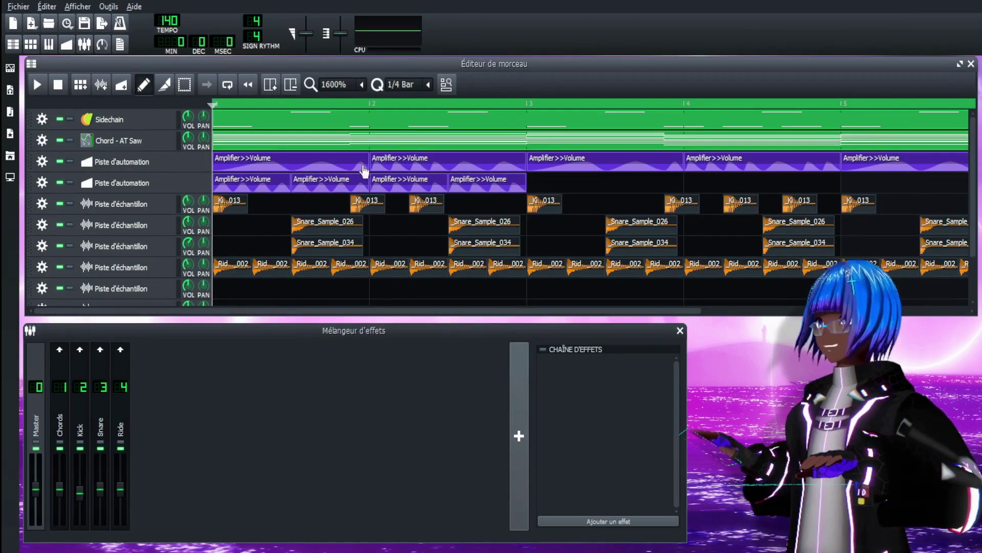
pyautogui.scroll(2, 351, 92)
pyautogui.scroll(-1, 351, 92)
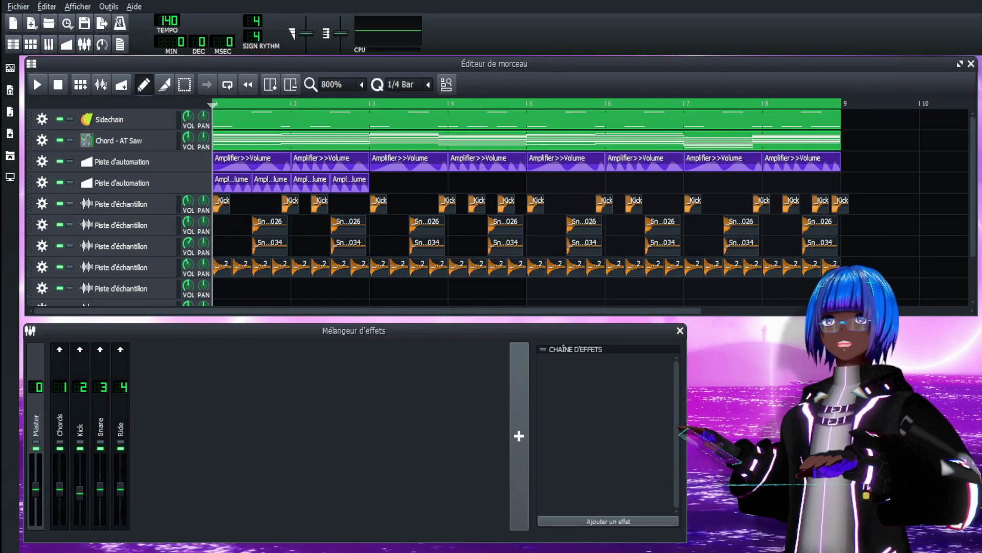
pyautogui.scroll(1, 354, 83)
pyautogui.scroll(-1, 354, 83)
pyautogui.scroll(1, 354, 84)
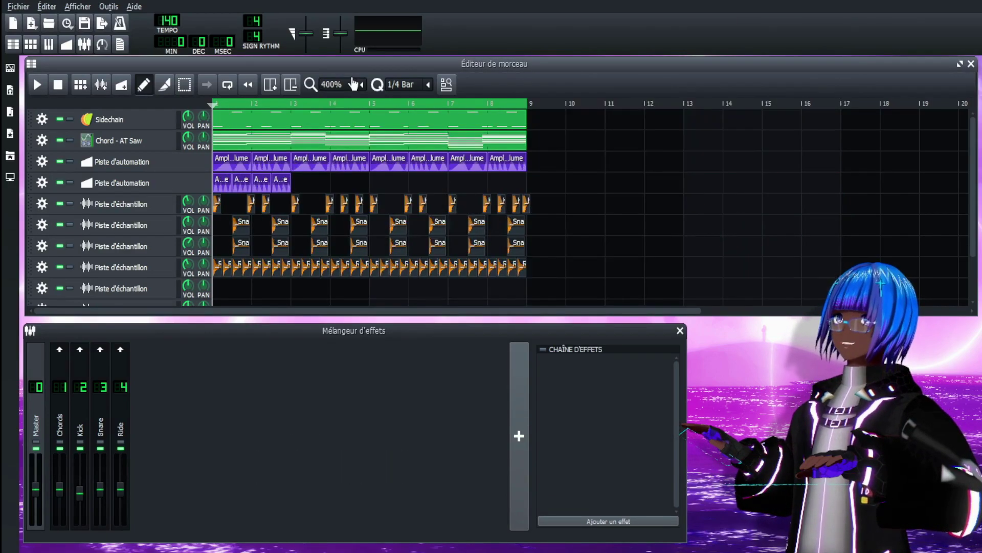
pyautogui.scroll(1, 354, 83)
pyautogui.scroll(-1, 354, 84)
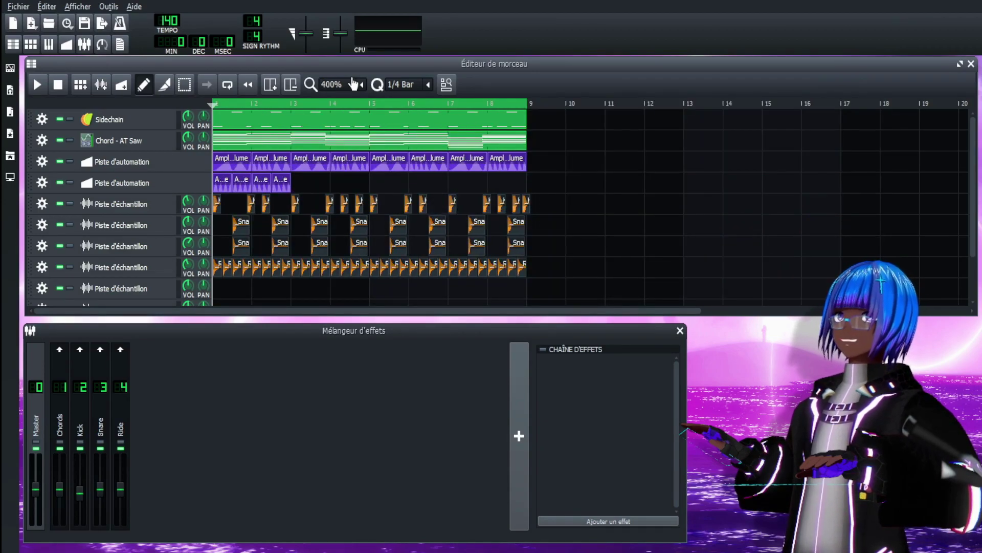
pyautogui.scroll(1, 354, 84)
# View the effects on the Snare and Ride mixer channels, and play the song with the Ride channel soloed.
pyautogui.click(96, 421)
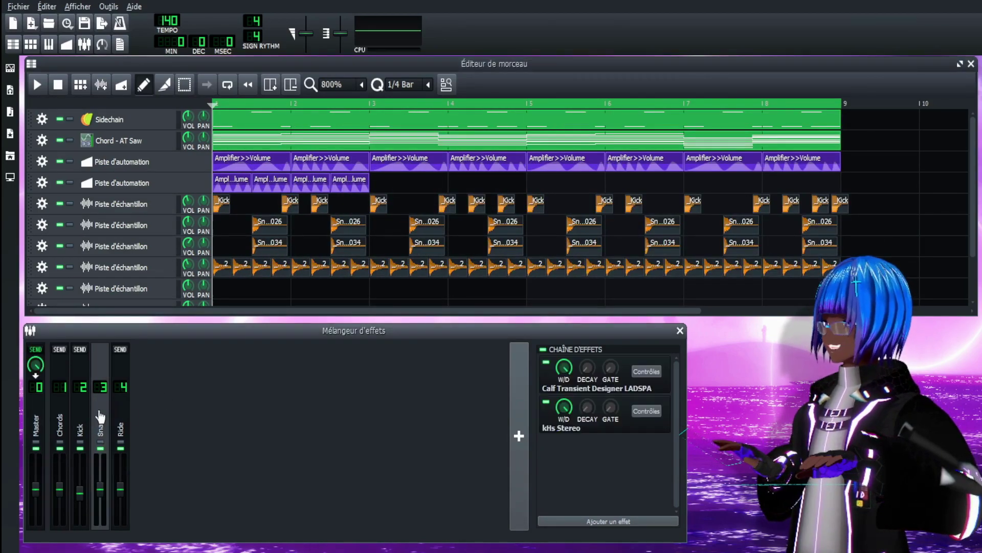
pyautogui.click(121, 417)
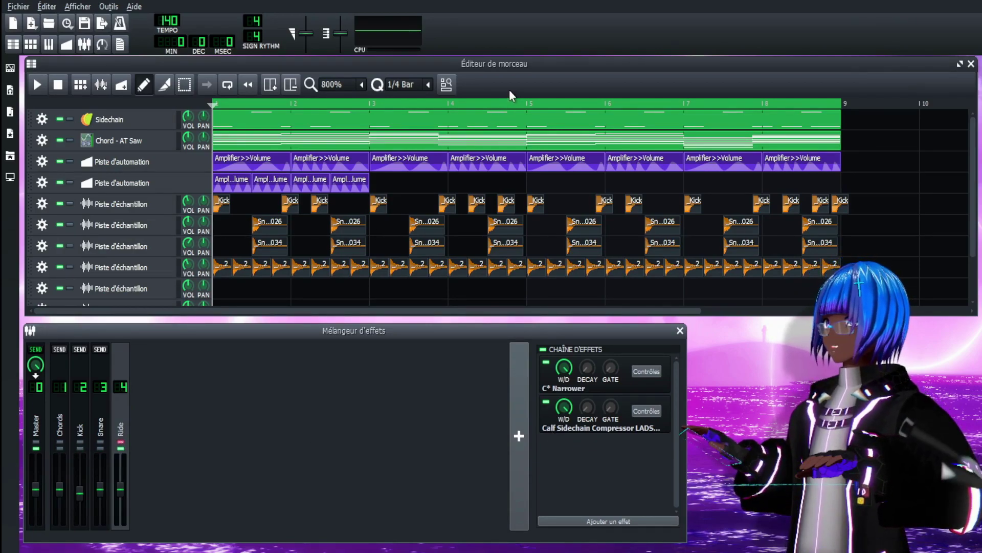
pyautogui.click(430, 160)
pyautogui.press('space')
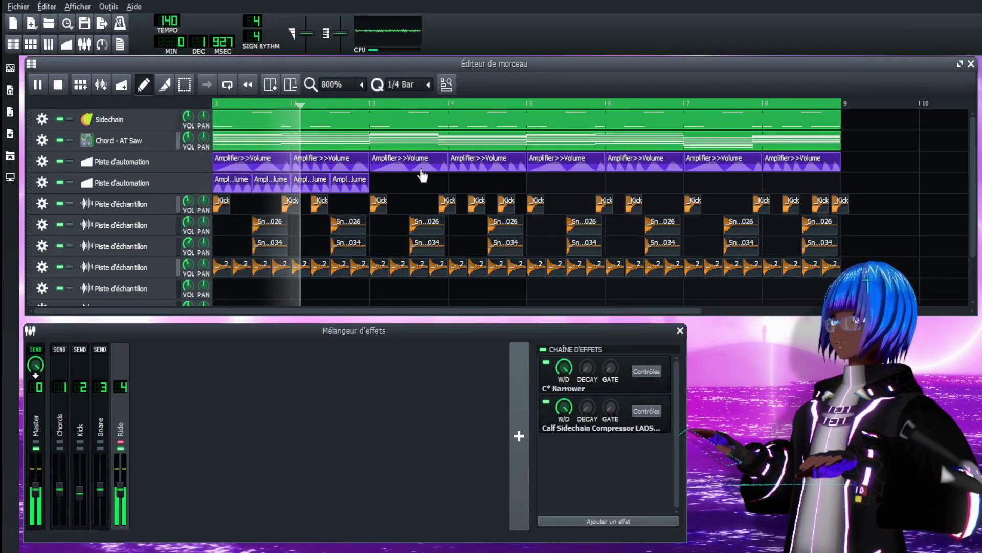
# Stop playback, unsolo the Ride mixer channel, and play the song with all mixer channels audible.
pyautogui.press('space')
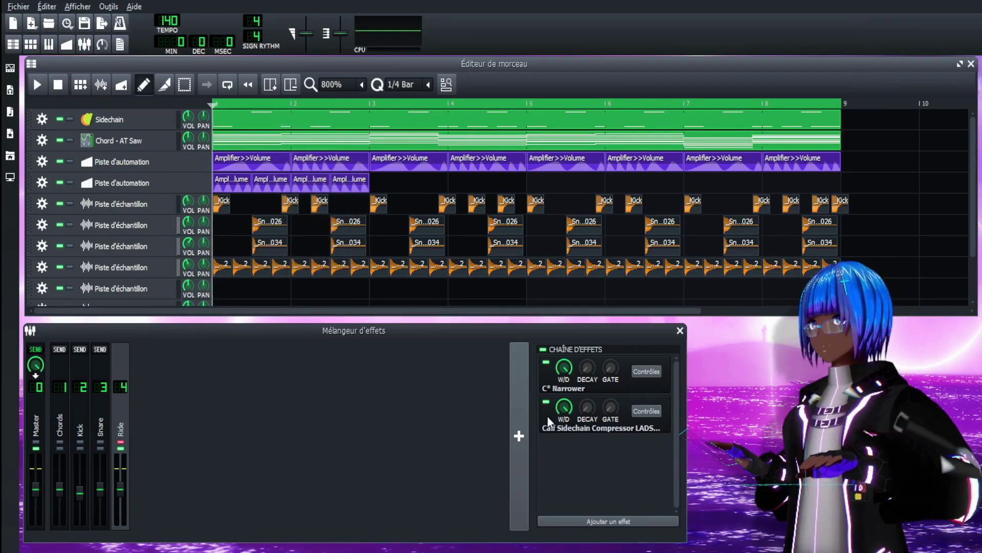
pyautogui.click(122, 444)
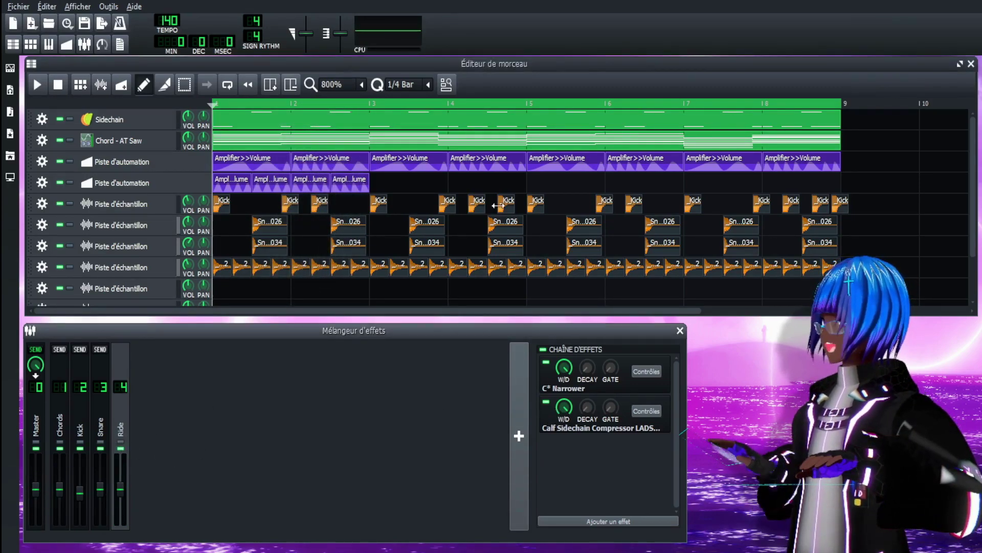
pyautogui.click(489, 116)
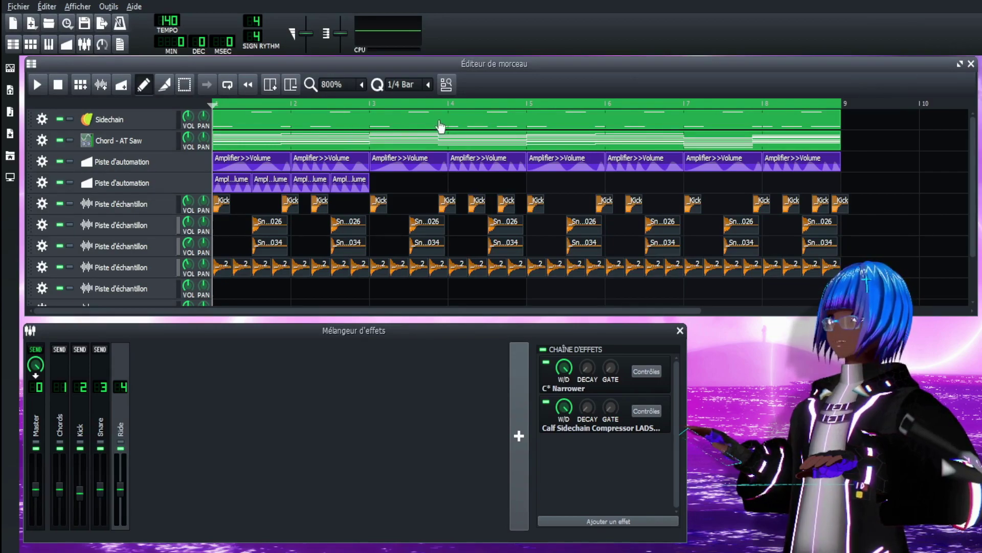
pyautogui.scroll(1, 331, 87)
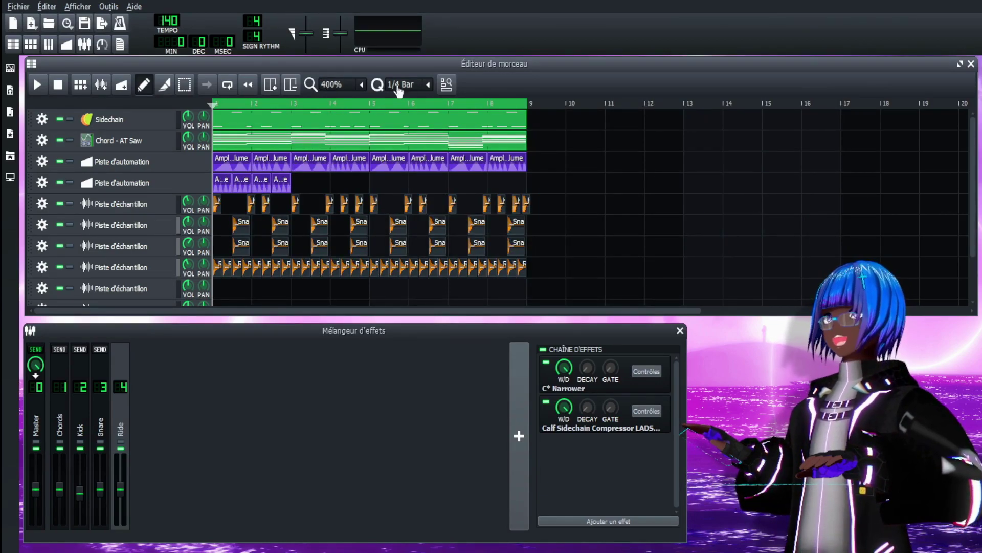
pyautogui.press('space')
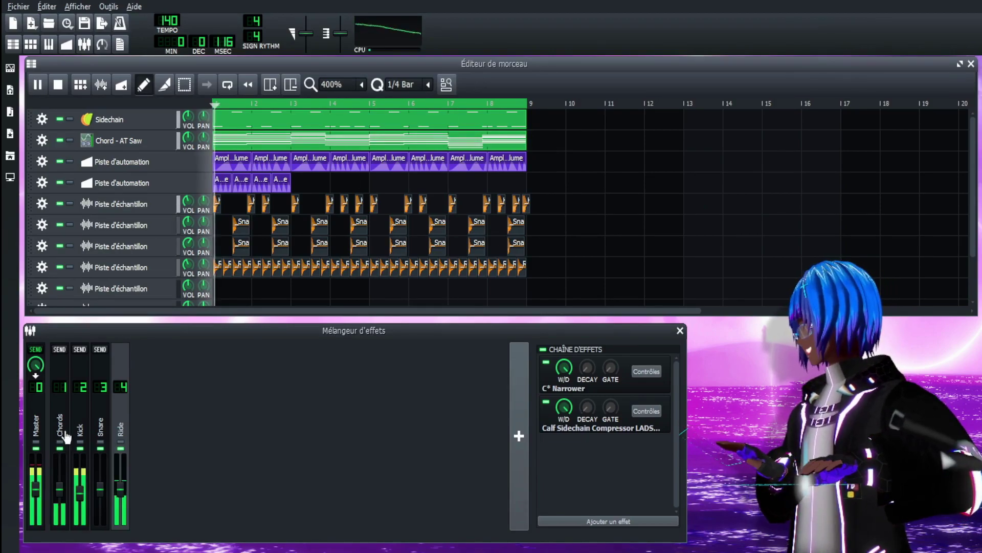
# Examine the controls of the Calf Sidechain Compressor on the Chords mixer channel and close its window.
pyautogui.click(60, 409)
pyautogui.scroll(-1, 353, 87)
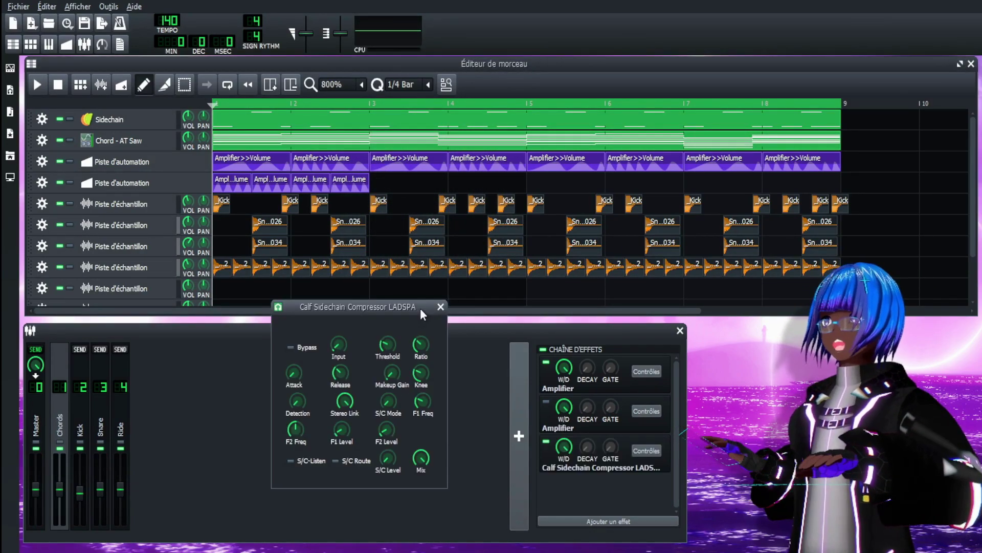
pyautogui.moveTo(419, 308); pyautogui.dragTo(429, 359)
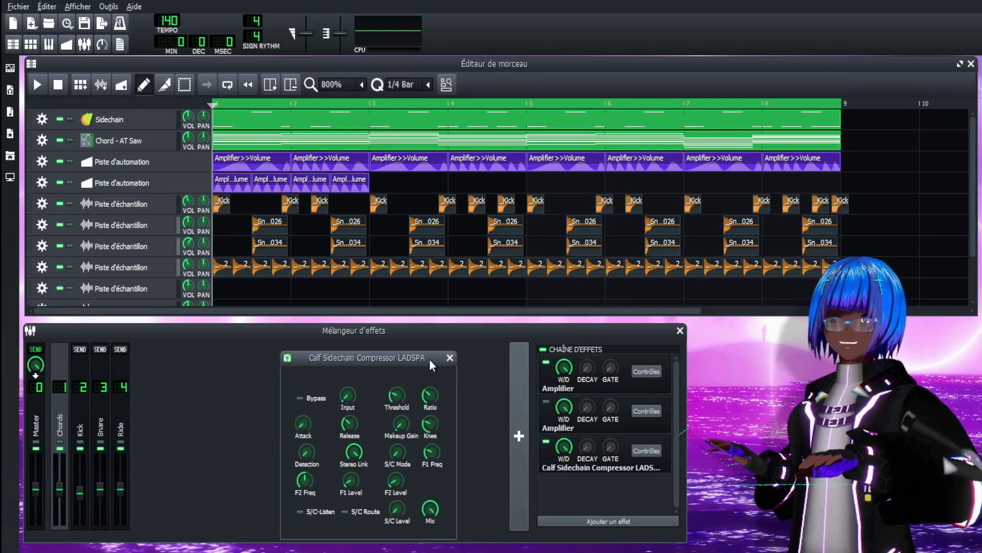
pyautogui.moveTo(429, 358); pyautogui.dragTo(443, 322)
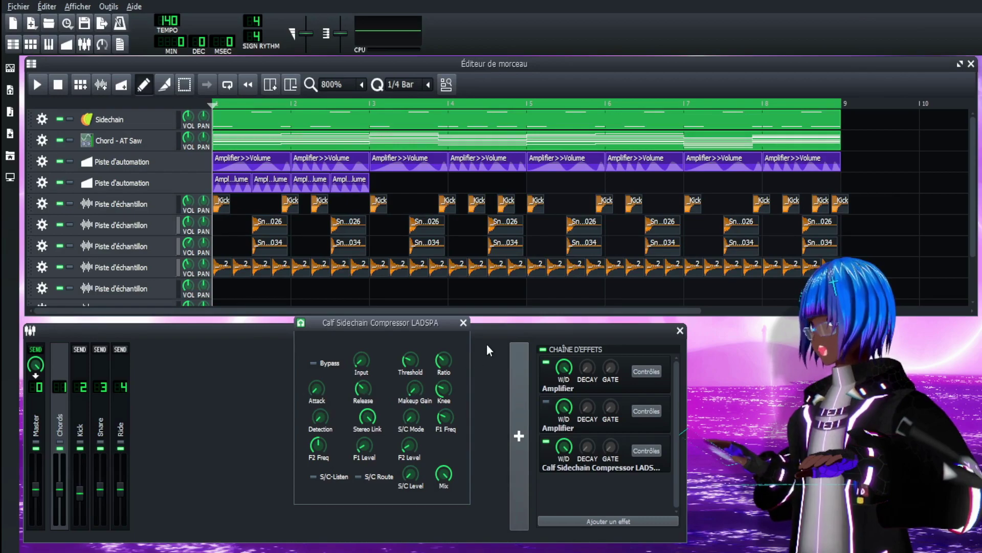
pyautogui.click(463, 322)
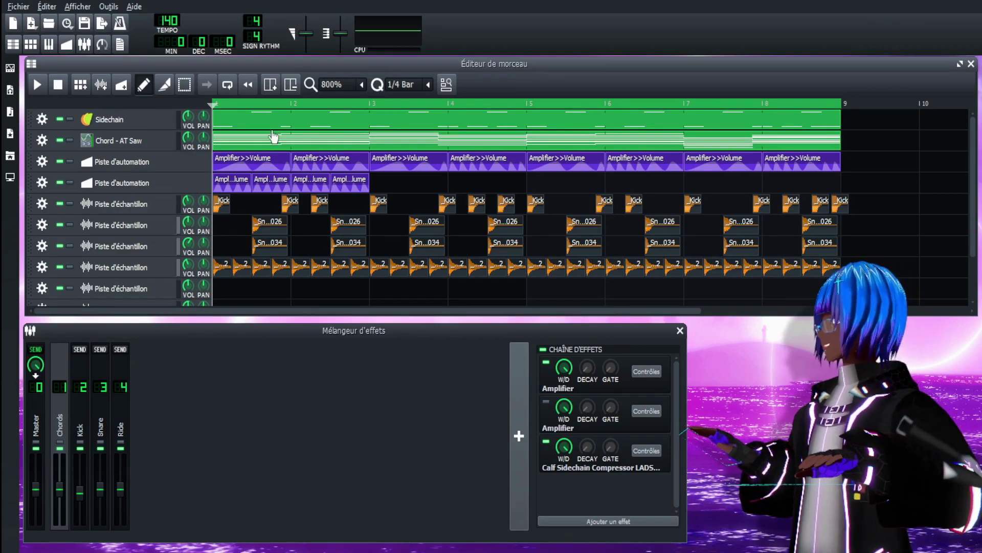
# Solo the kick sample track, unmute the two snare sample tracks, and play only these drums.
pyautogui.click(70, 204)
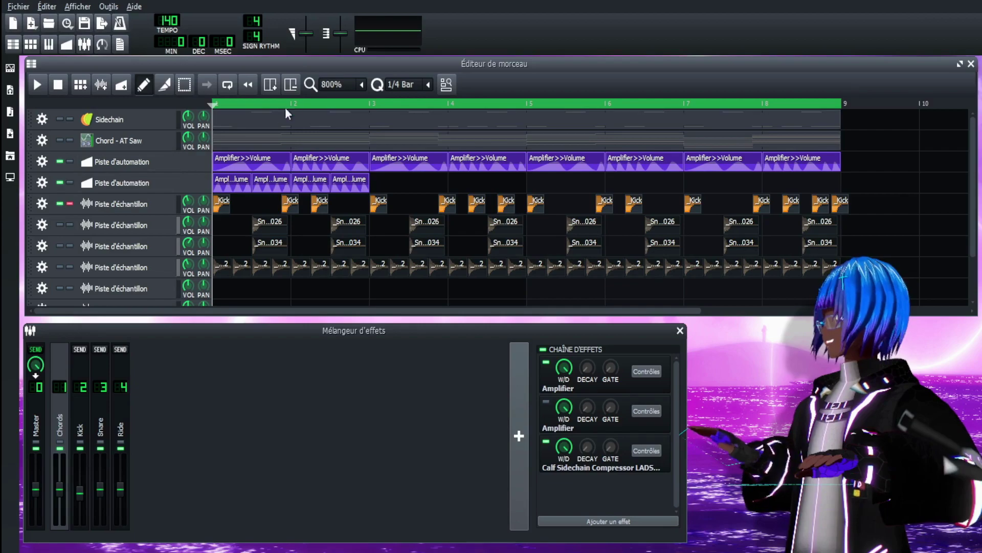
pyautogui.press('space')
pyautogui.click(60, 224)
pyautogui.click(59, 246)
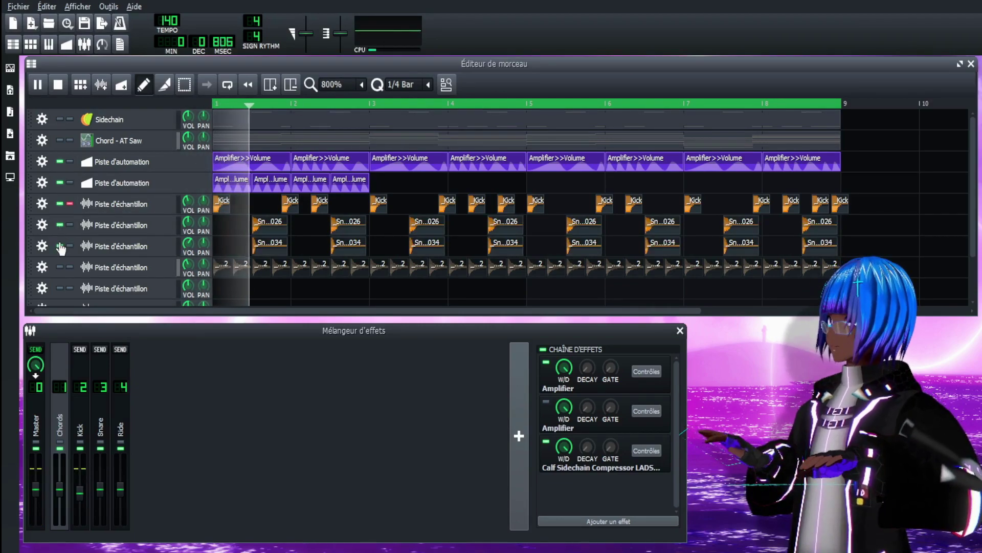
pyautogui.scroll(-1, 362, 91)
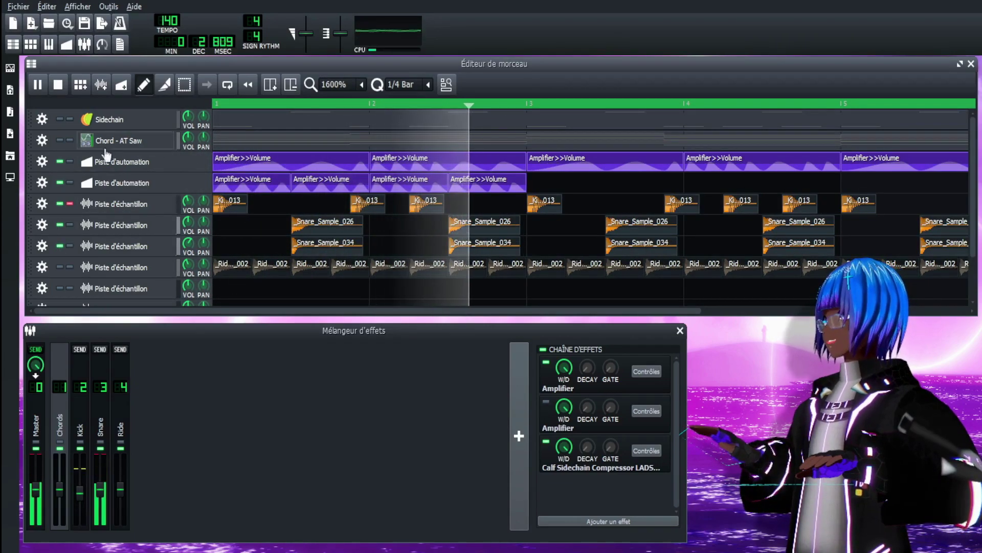
pyautogui.press('space')
# Unmute the Sidechain track and examine the A4 and A5 notes of its clip in the piano roll.
pyautogui.click(59, 119)
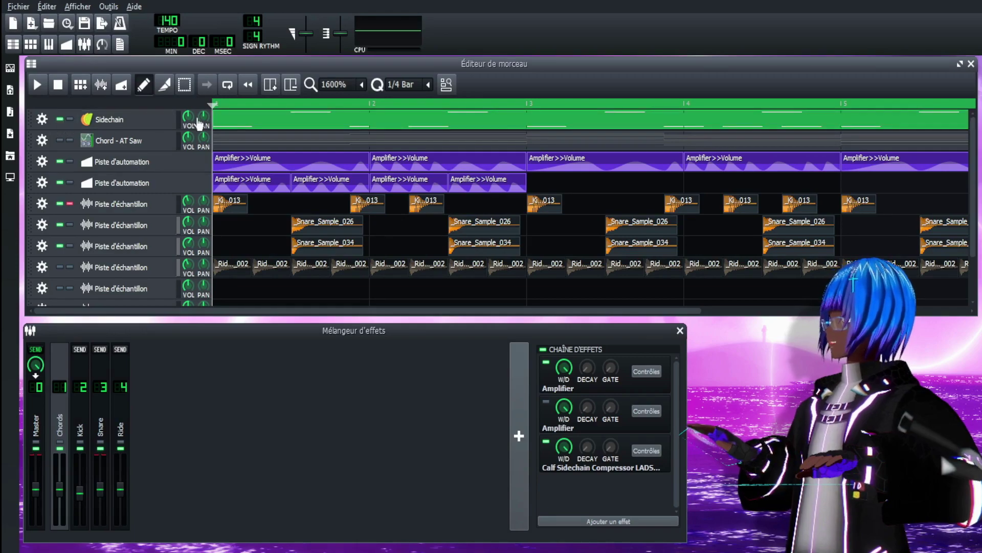
pyautogui.doubleClick(235, 118)
pyautogui.scroll(-1, 161, 366)
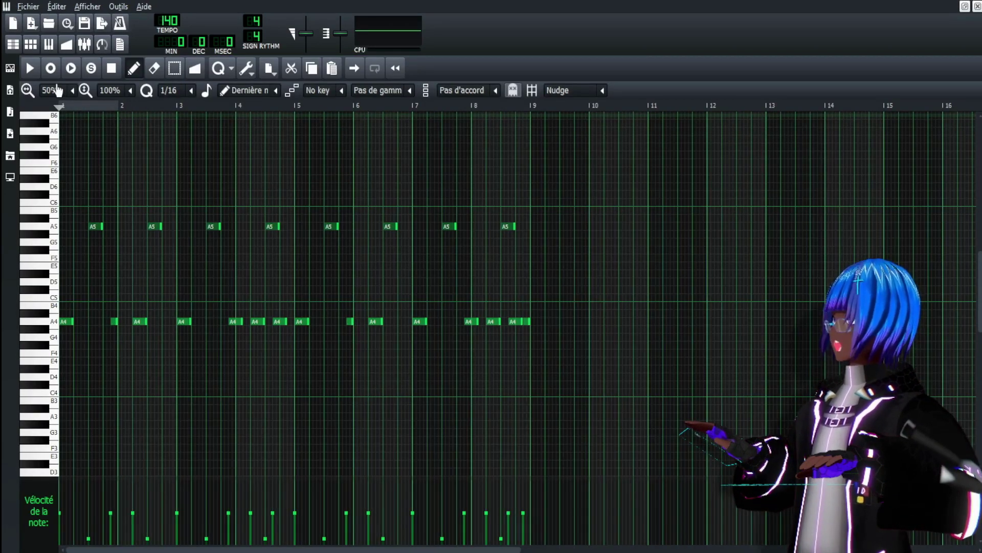
pyautogui.press('space')
pyautogui.press('space')
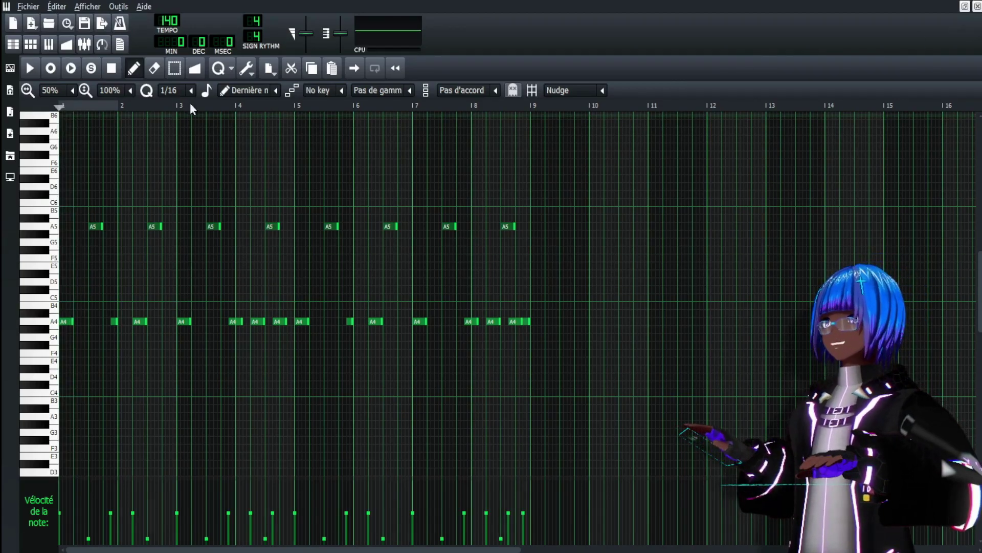
pyautogui.scroll(1, 256, 190)
pyautogui.scroll(-1, 256, 190)
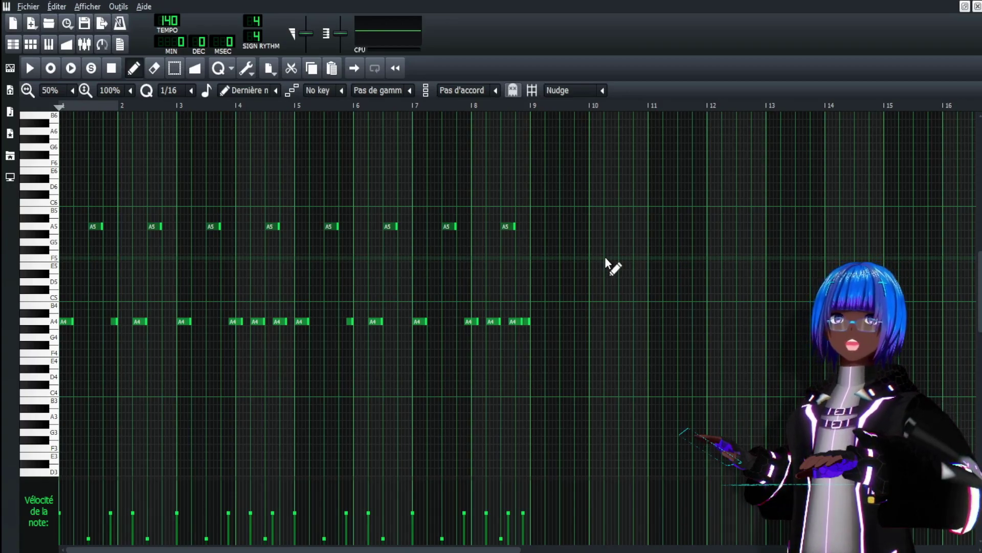
pyautogui.moveTo(561, 254)
pyautogui.mouseDown()
pyautogui.moveTo(81, 185)
pyautogui.moveTo(93, 184)
pyautogui.mouseUp()
pyautogui.click(278, 182)
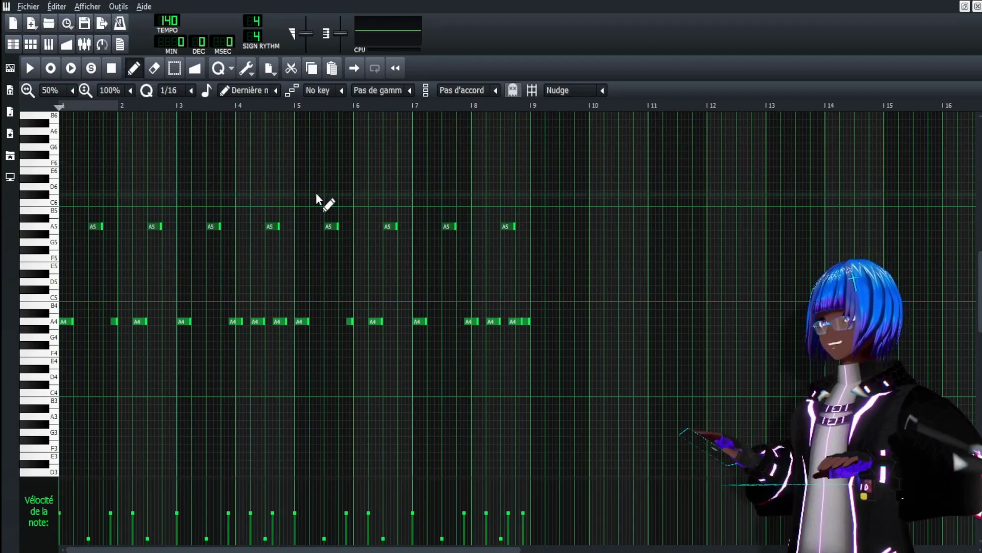
# Return from the piano roll and play the song with the Sidechain clip starting at bar 5, then stop it.
pyautogui.press('F7')
pyautogui.press('space')
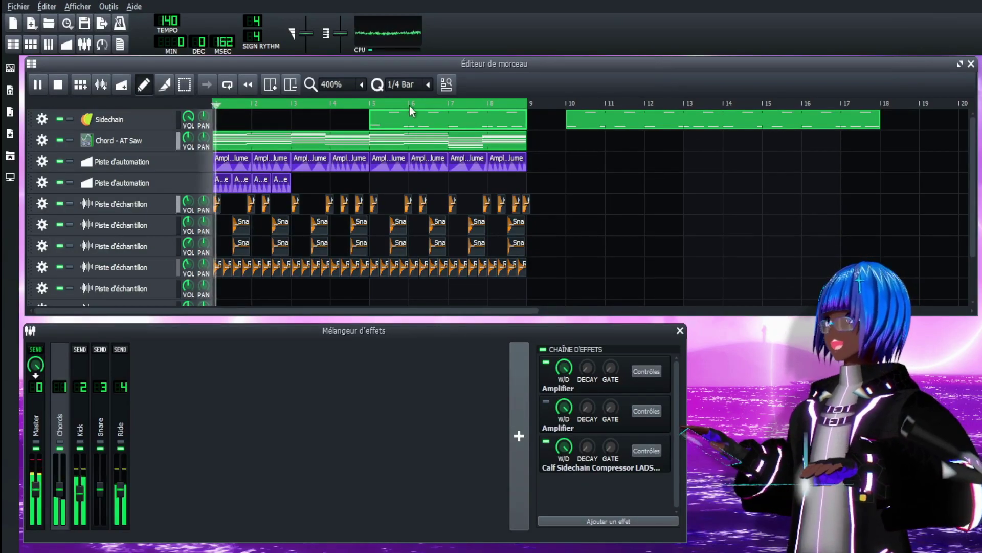
pyautogui.scroll(-1, 348, 85)
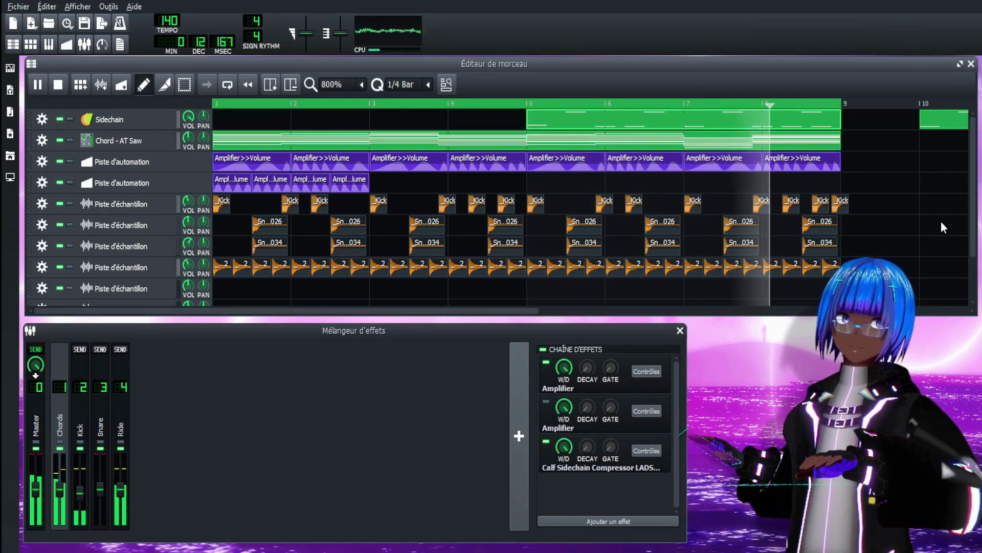
pyautogui.press('space')
pyautogui.scroll(-2, 335, 84)
pyautogui.scroll(2, 335, 85)
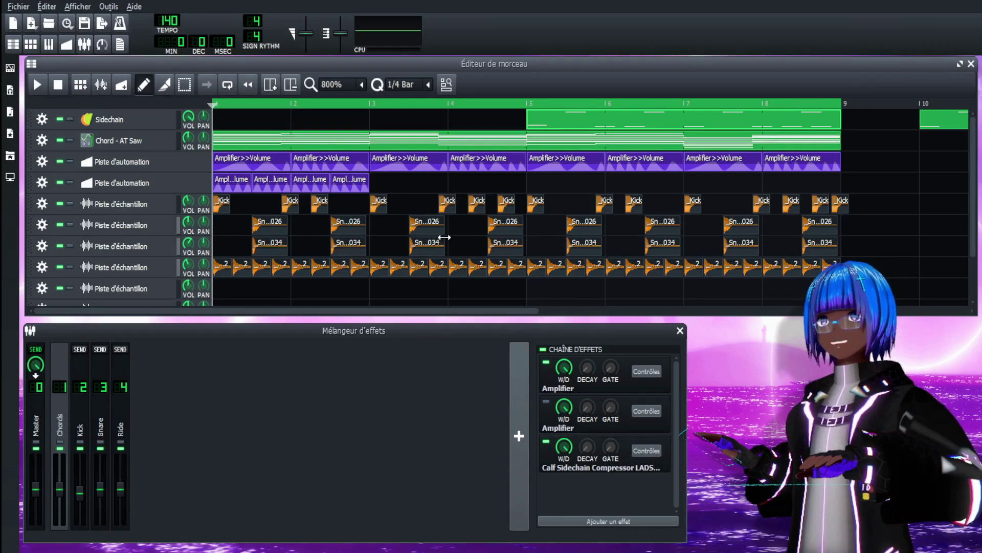
pyautogui.scroll(-1, 345, 86)
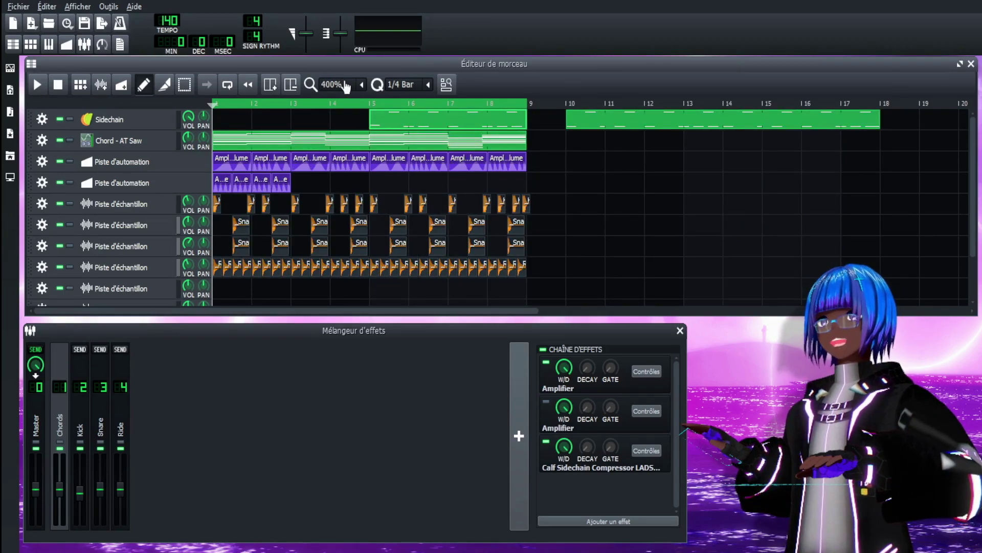
pyautogui.scroll(-3, 578, 189)
pyautogui.scroll(3, 580, 190)
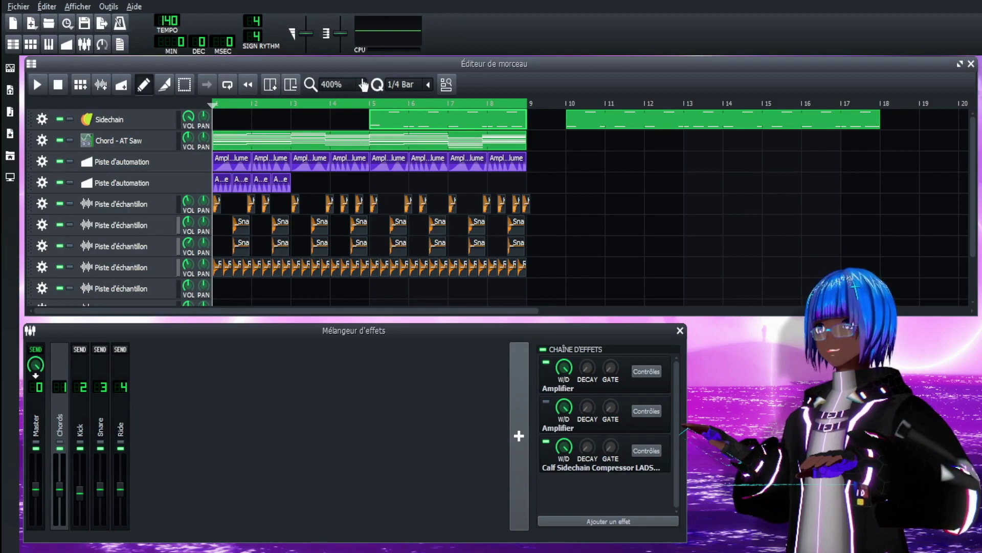
pyautogui.scroll(-1, 363, 85)
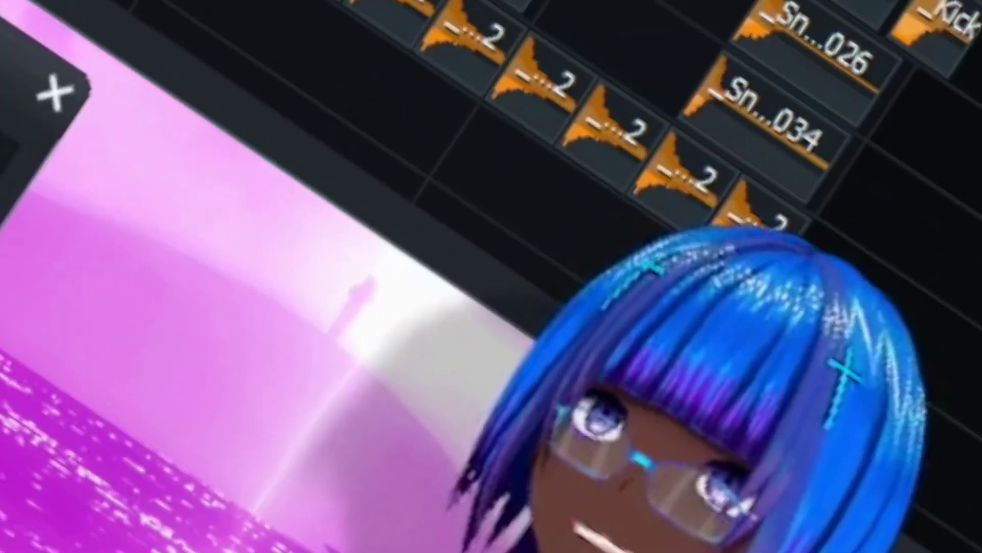